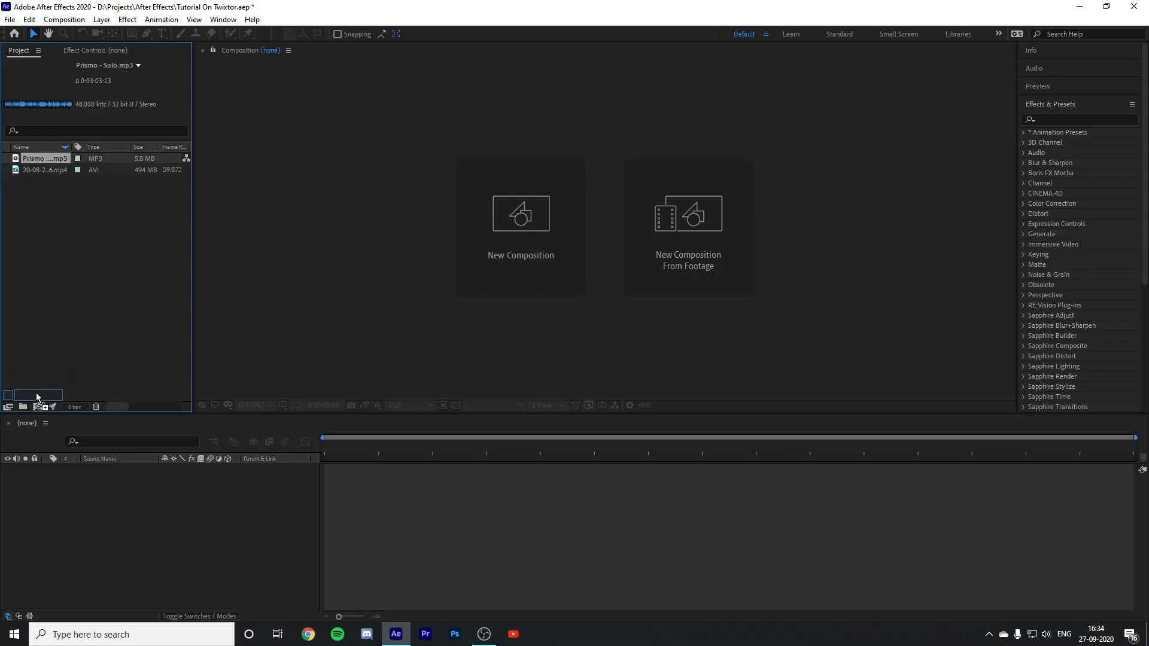
Step: Create a new composition from the Prismo - Solo.mp3 audio file and keep the playhead at its start
left_click_drag(39, 407, 39, 406)
left_click_drag(327, 455, 274, 465)
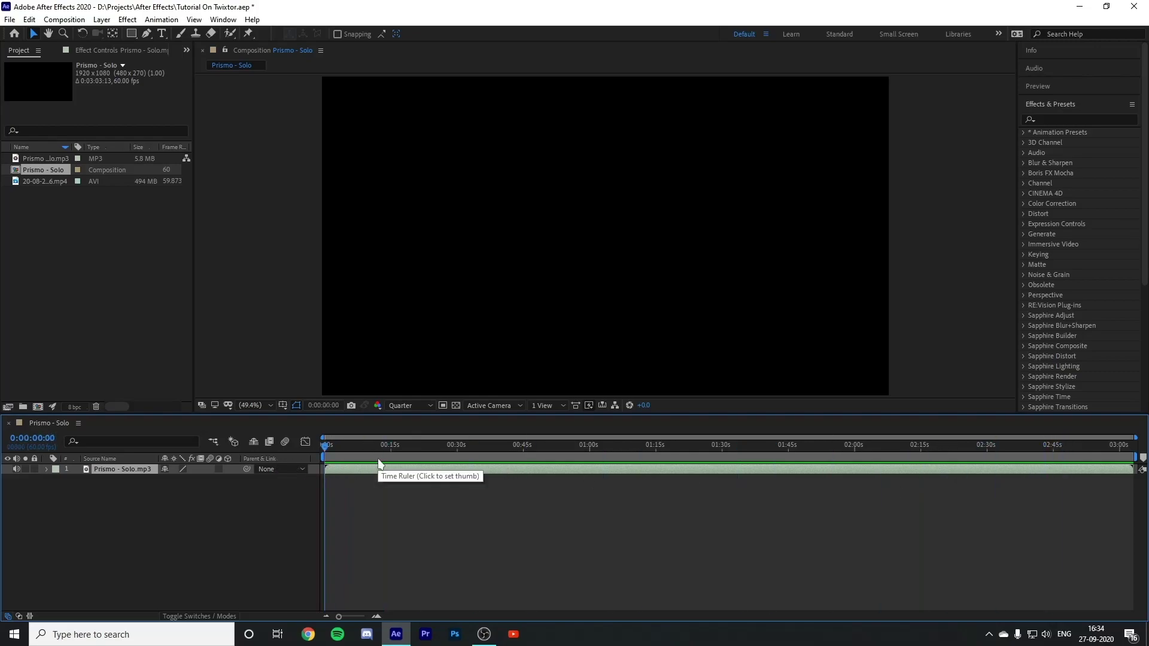
mouse_move(330, 451)
left_mouse_down()
mouse_move(620, 450)
mouse_move(322, 455)
left_mouse_up()
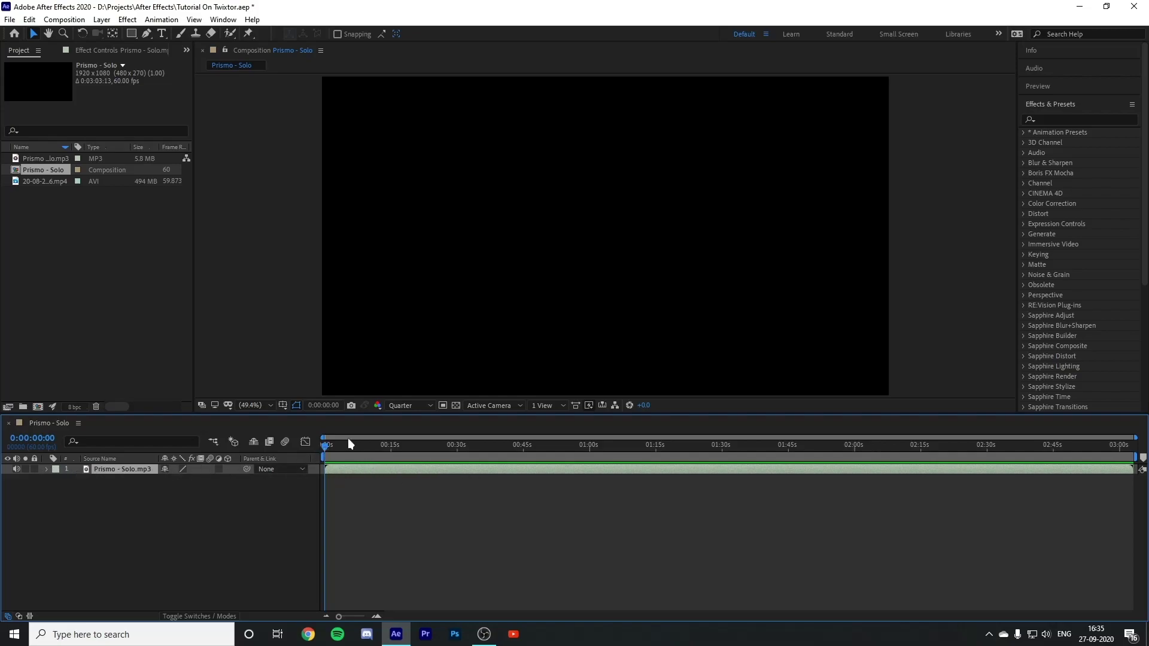
Step: Reveal the Prismo - Solo.mp3 layer's audio waveform in the timeline and enlarge its display height
mouse_move(324, 446)
left_mouse_down()
mouse_move(492, 449)
mouse_move(319, 458)
left_mouse_up()
key("l")
key("l")
left_click(47, 470)
left_click(55, 480)
left_click(67, 500)
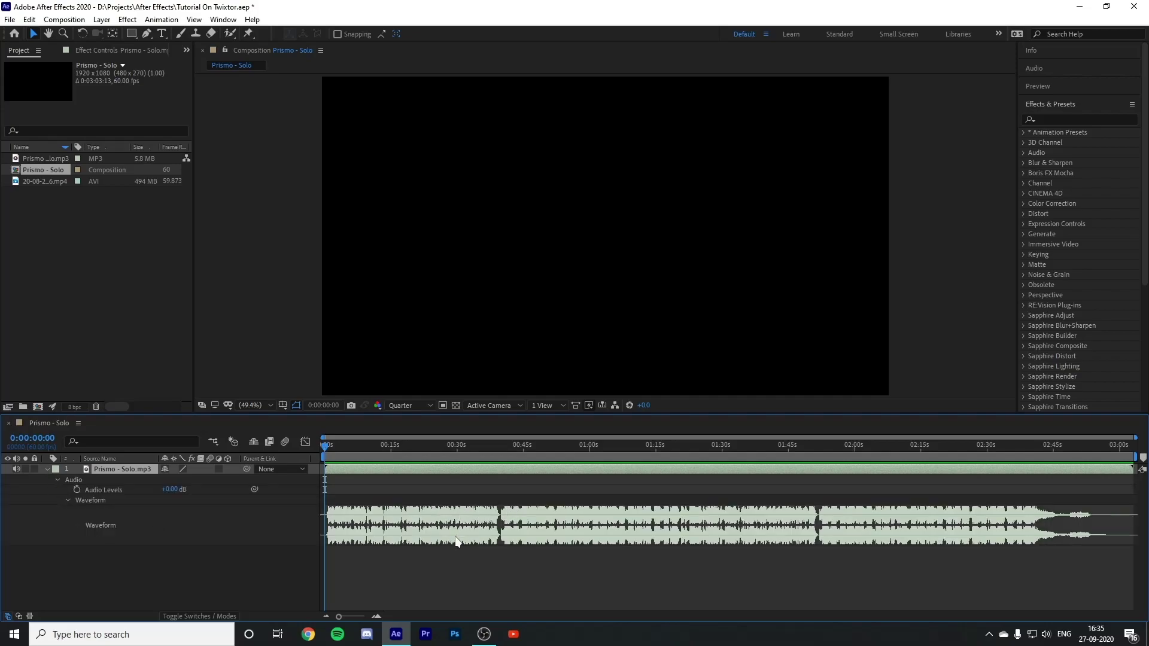
left_click_drag(463, 545, 464, 556)
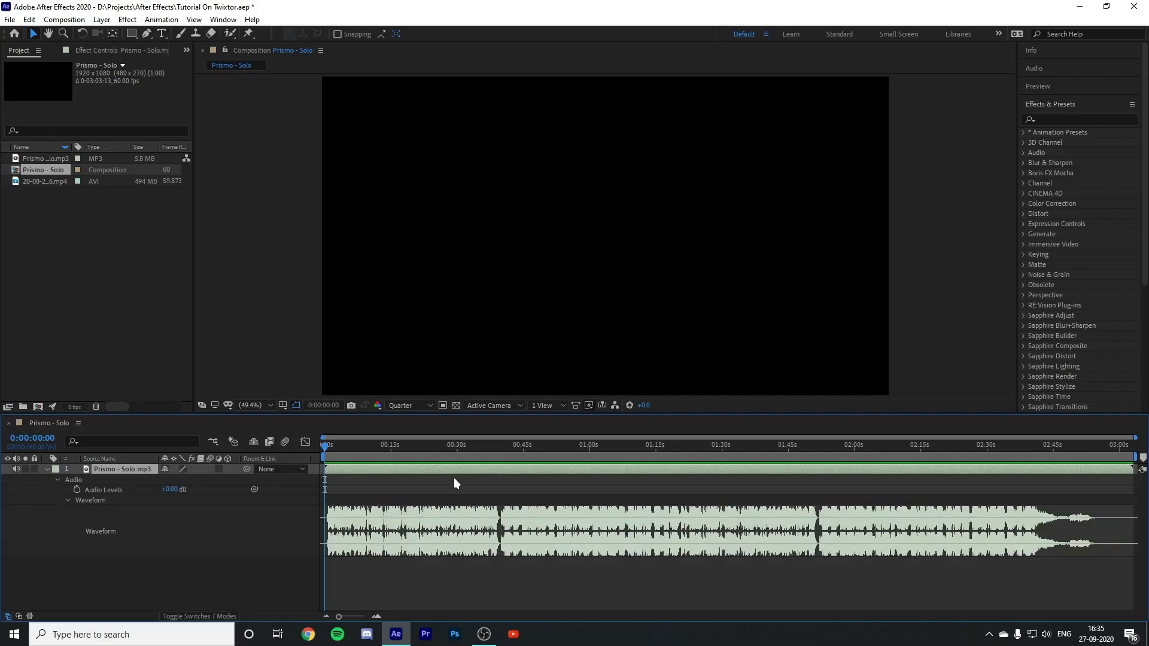
key("l")
key("l")
key("l")
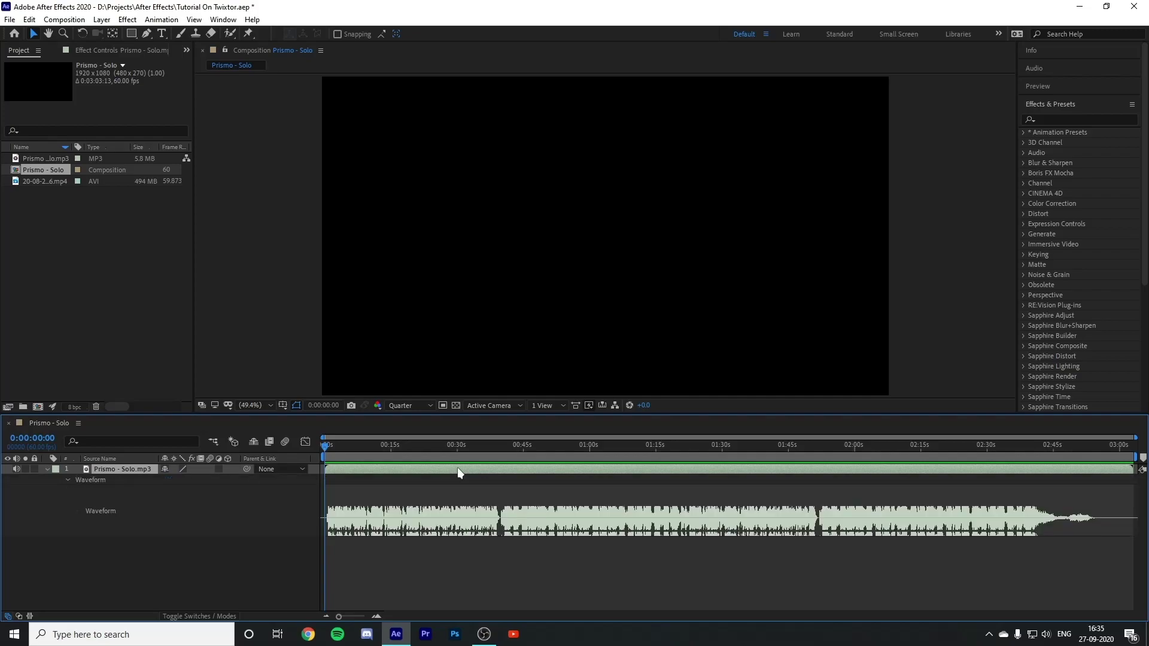
Step: Split the Prismo - Solo.mp3 layer at 0:00:39:48, in the quiet gap just before the drop
left_click_drag(324, 448, 497, 471)
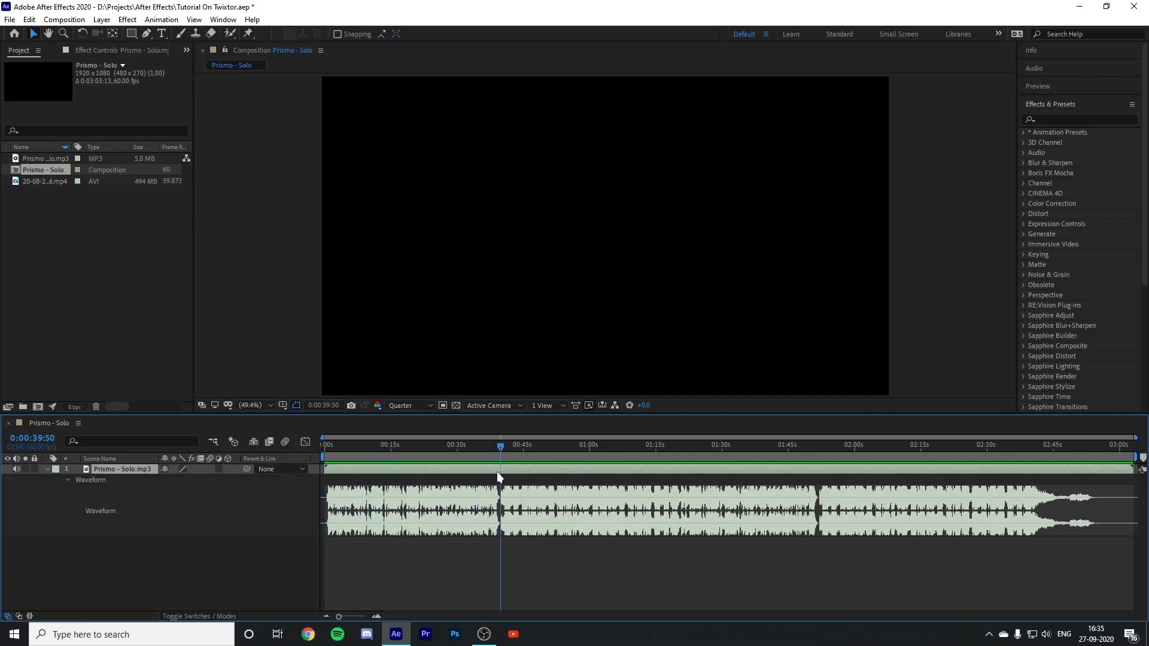
left_click(376, 615)
left_click_drag(502, 449, 501, 450)
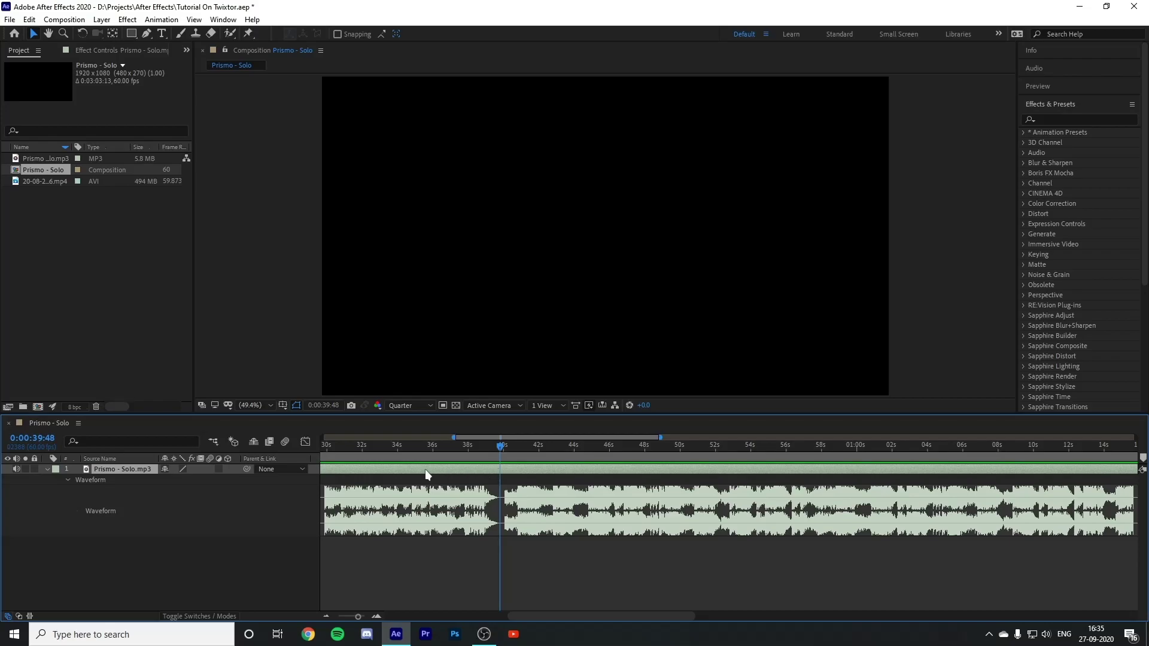
left_click(28, 19)
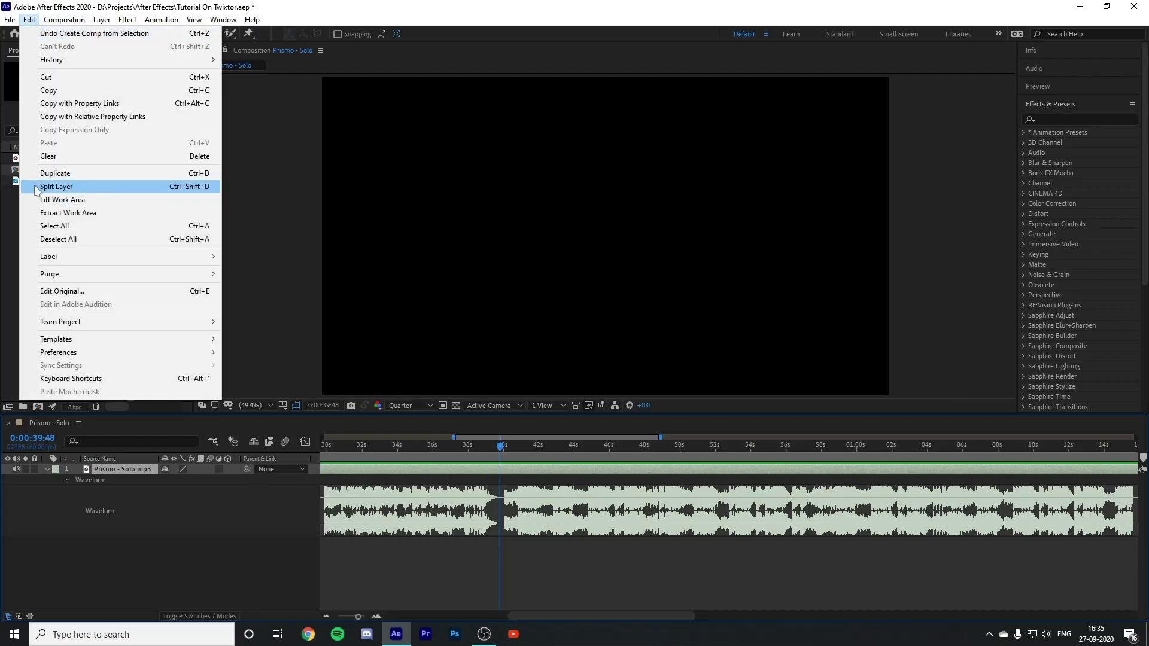
left_click(503, 454)
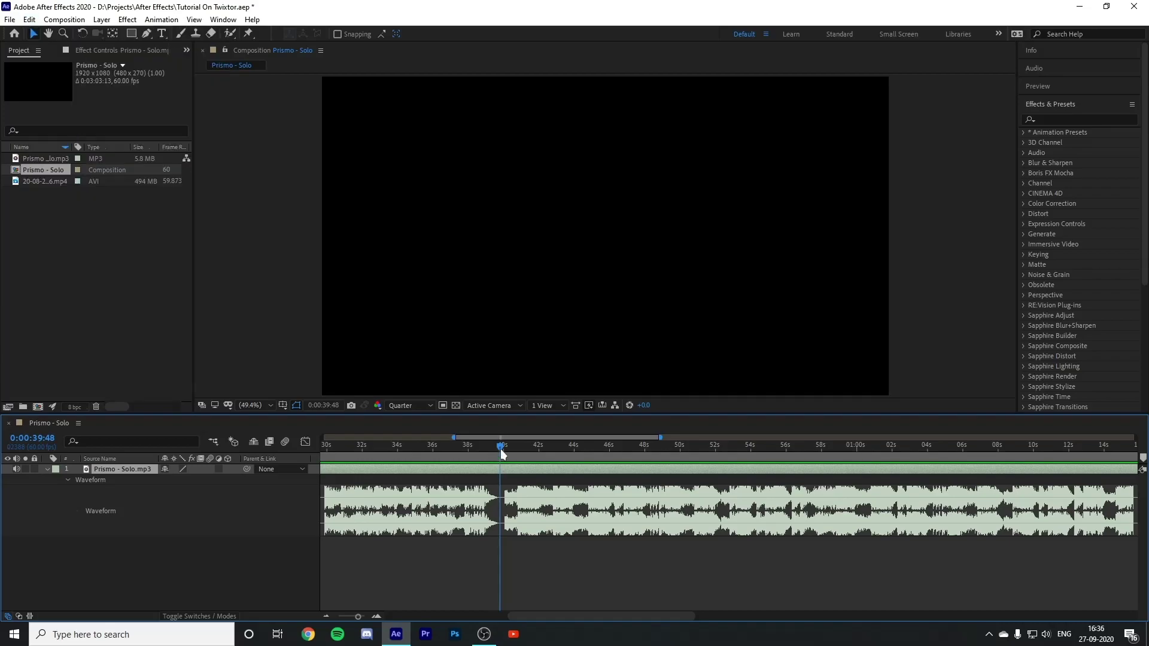
key("ctrl+shift+s")
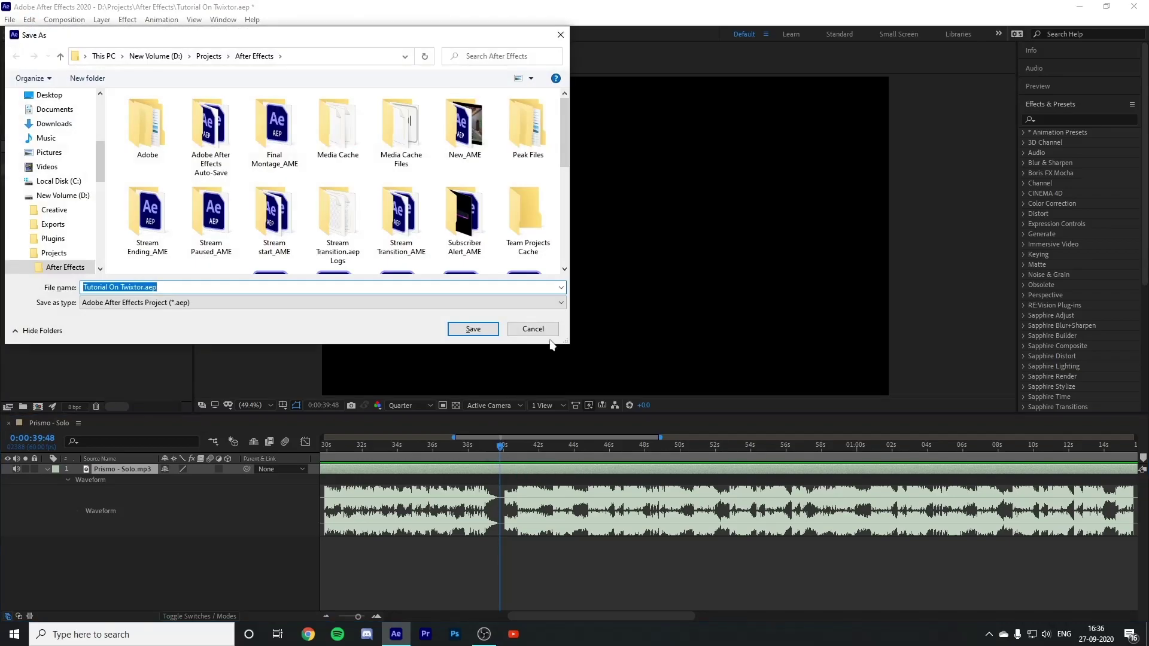
left_click(537, 330)
key("ctrl+shift+d")
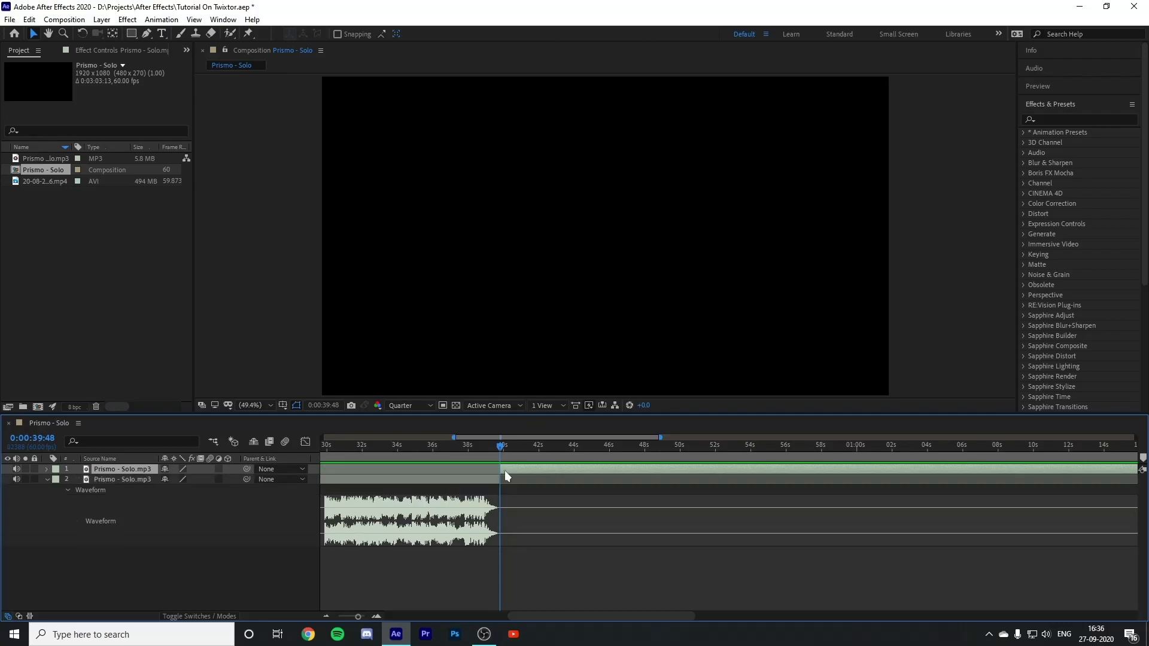
Step: Delete the part of the audio before the split and move the remaining part to the start of the composition
left_click(482, 479)
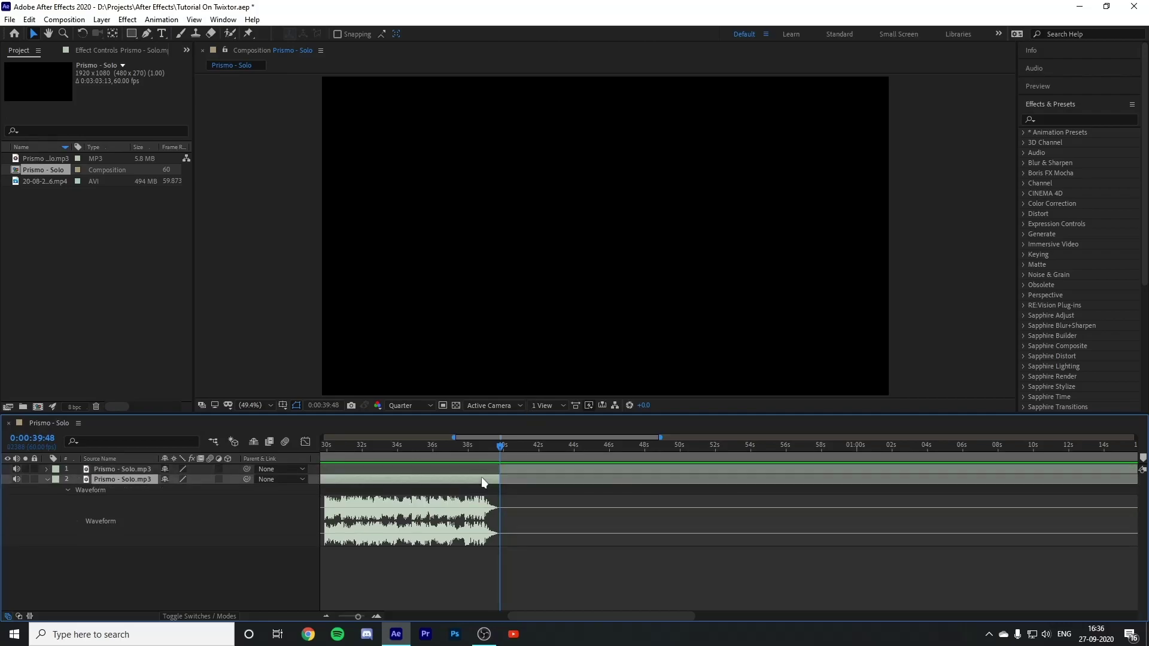
key("Delete")
left_click_drag(526, 468, 326, 444)
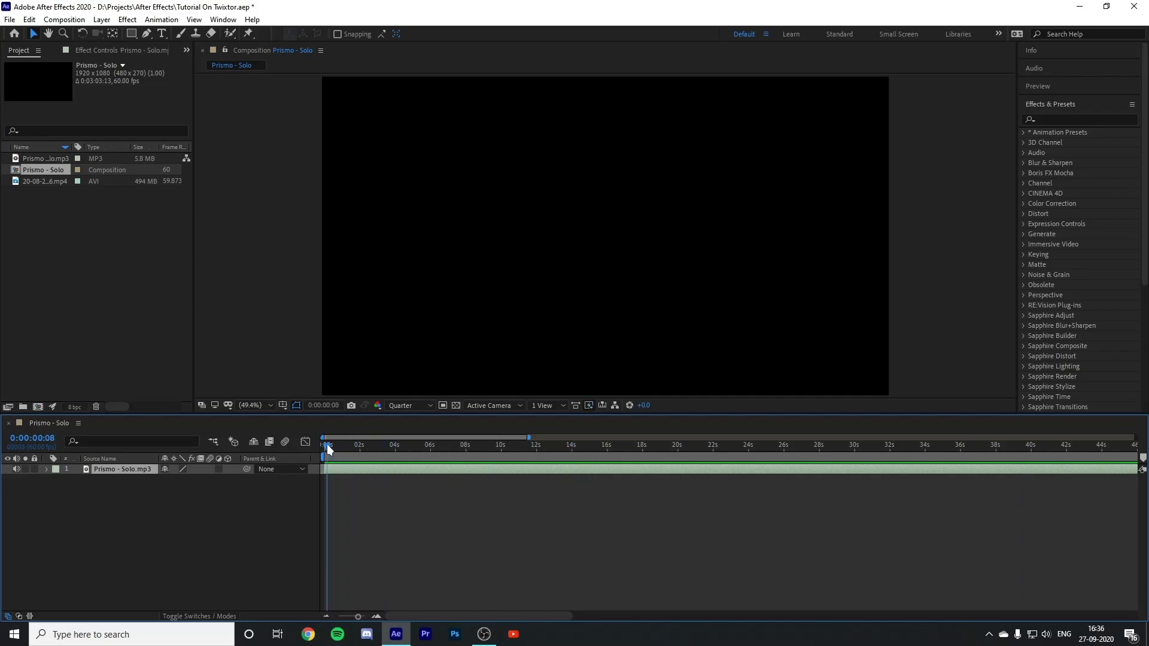
Step: Show the waveform of the trimmed audio layer and play back its opening beats
key("l")
key("l")
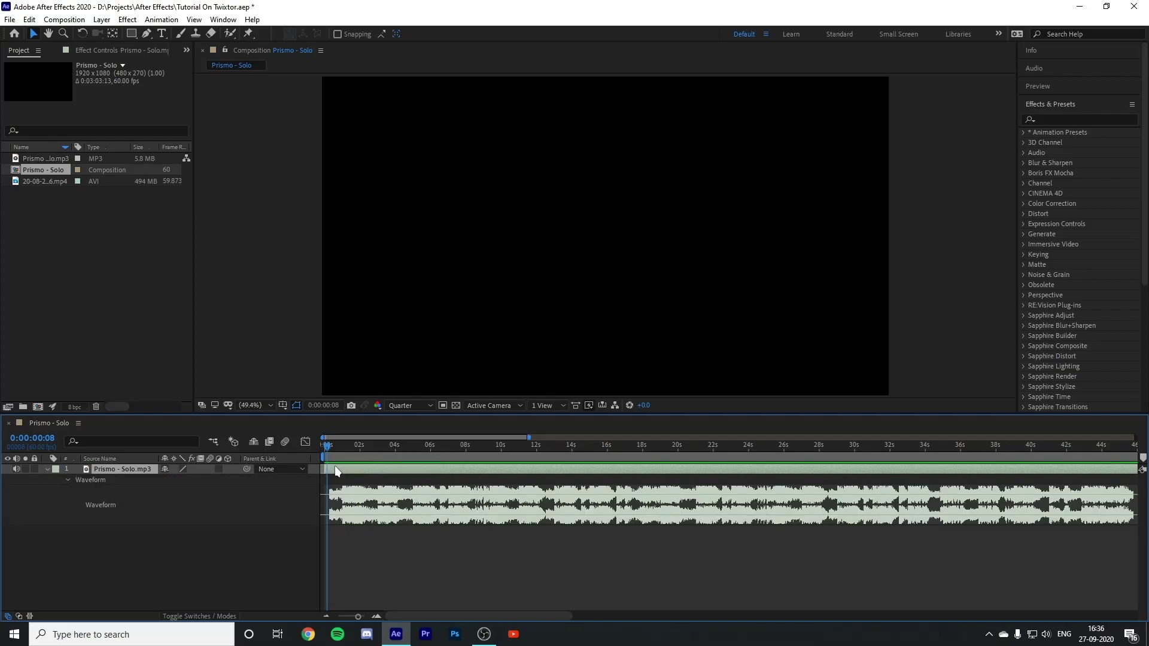
mouse_move(328, 443)
left_mouse_down()
mouse_move(377, 448)
mouse_move(342, 448)
left_mouse_up()
left_click_drag(407, 469, 344, 461)
left_click_drag(335, 453, 330, 449)
key("space")
key("space")
Step: Lower the audio layer's level on both channels to about -6 dB and enlarge its waveform display
left_click(1059, 69)
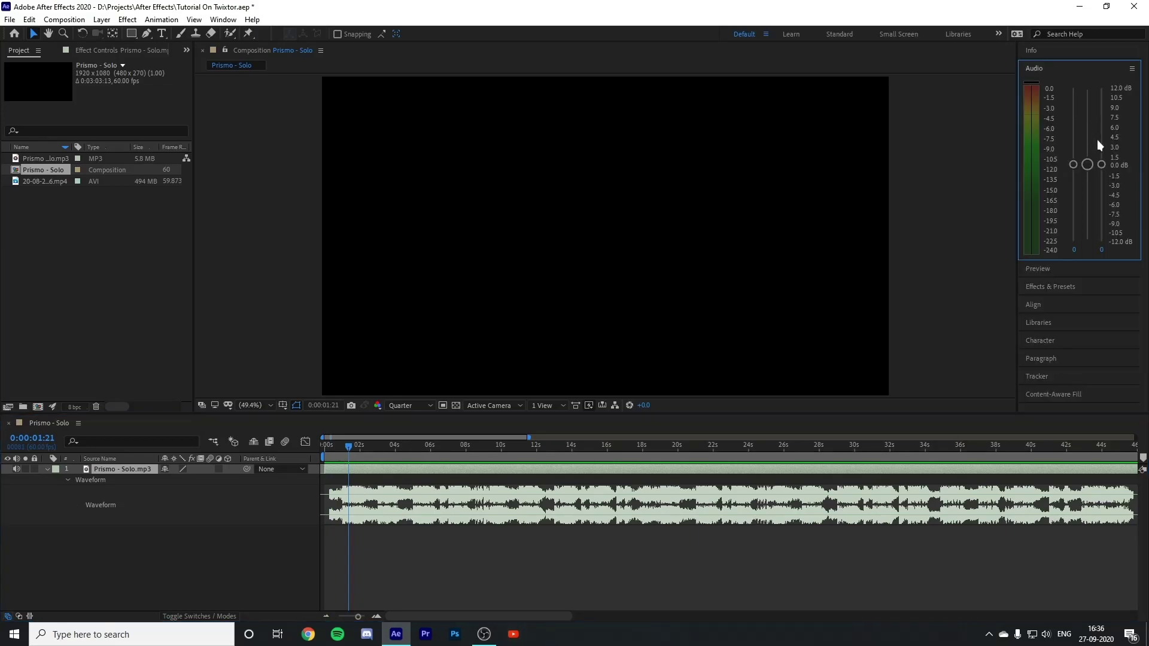
left_click_drag(1087, 165, 1092, 202)
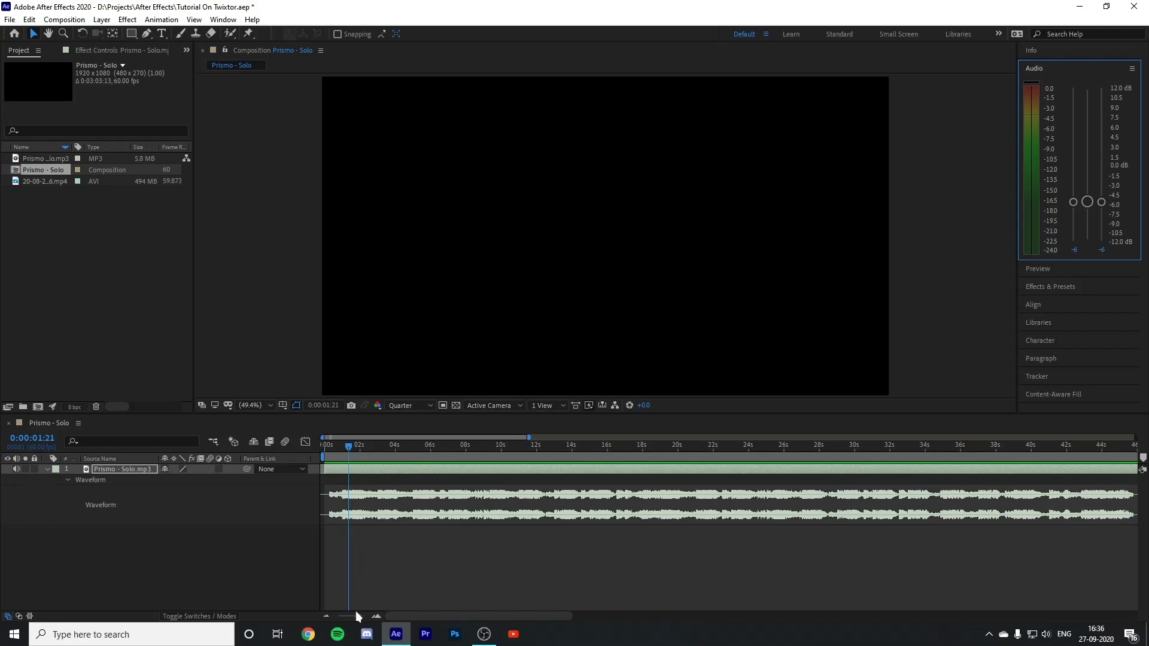
left_click_drag(459, 523, 464, 566)
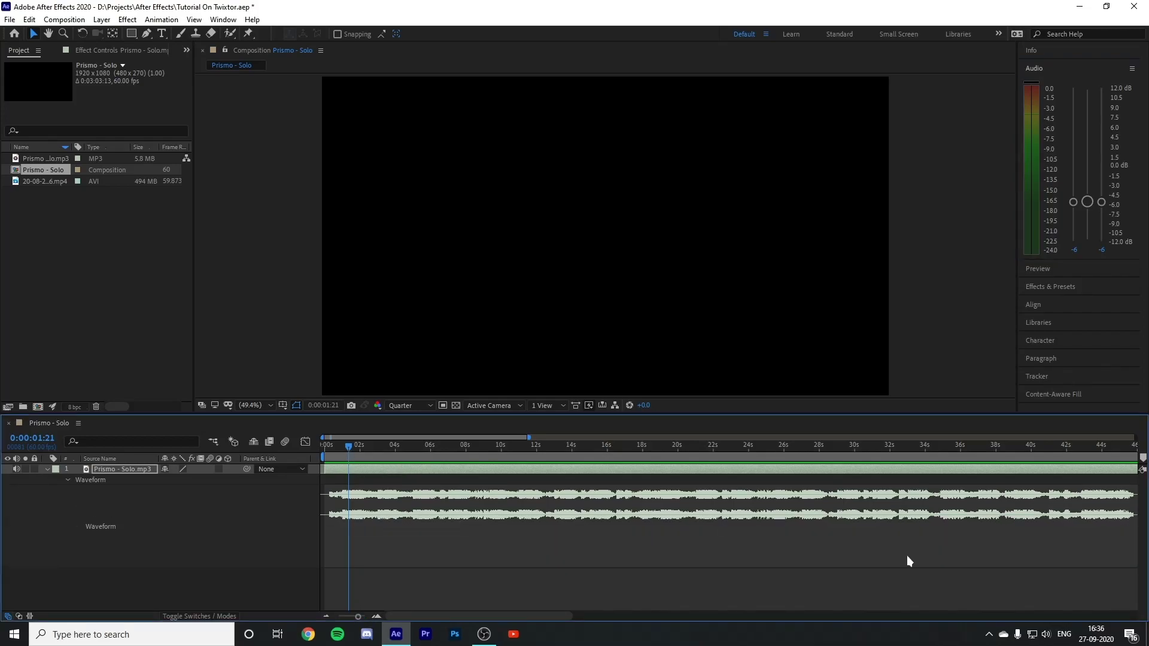
Step: Mark the music's beats with layer markers at 0:00:00:57 and at about 3, 3.4, 5, 6.5, 7 and 7.5 seconds
mouse_move(356, 451)
left_mouse_down()
mouse_move(326, 446)
mouse_move(341, 450)
left_mouse_up()
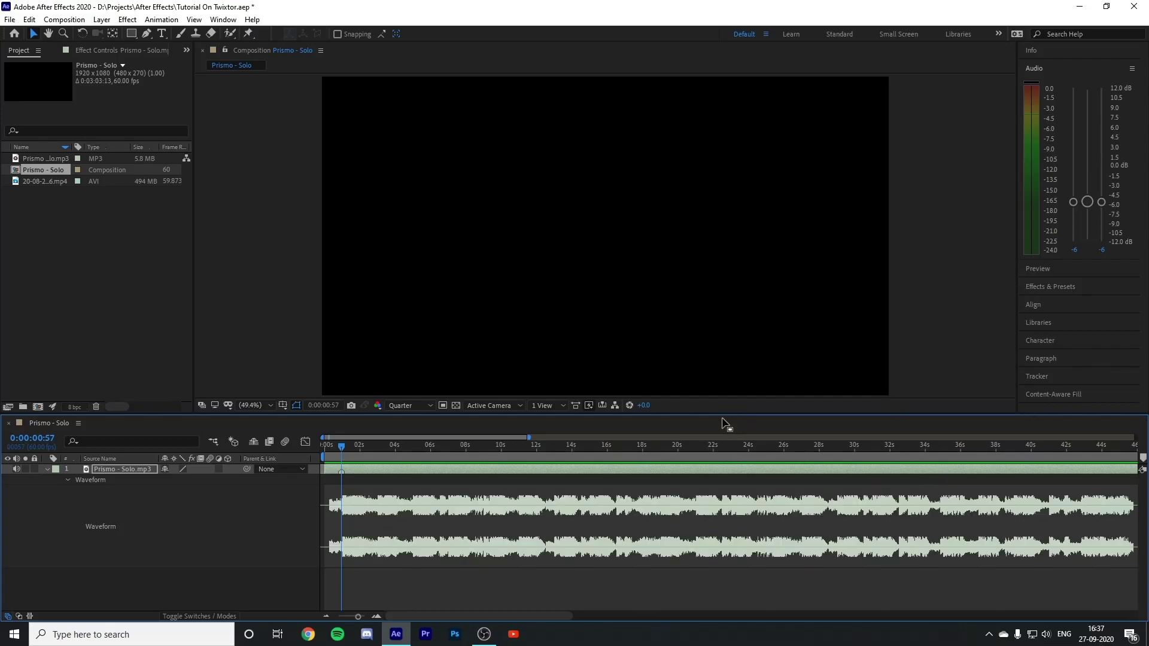
left_click_drag(342, 447, 379, 461)
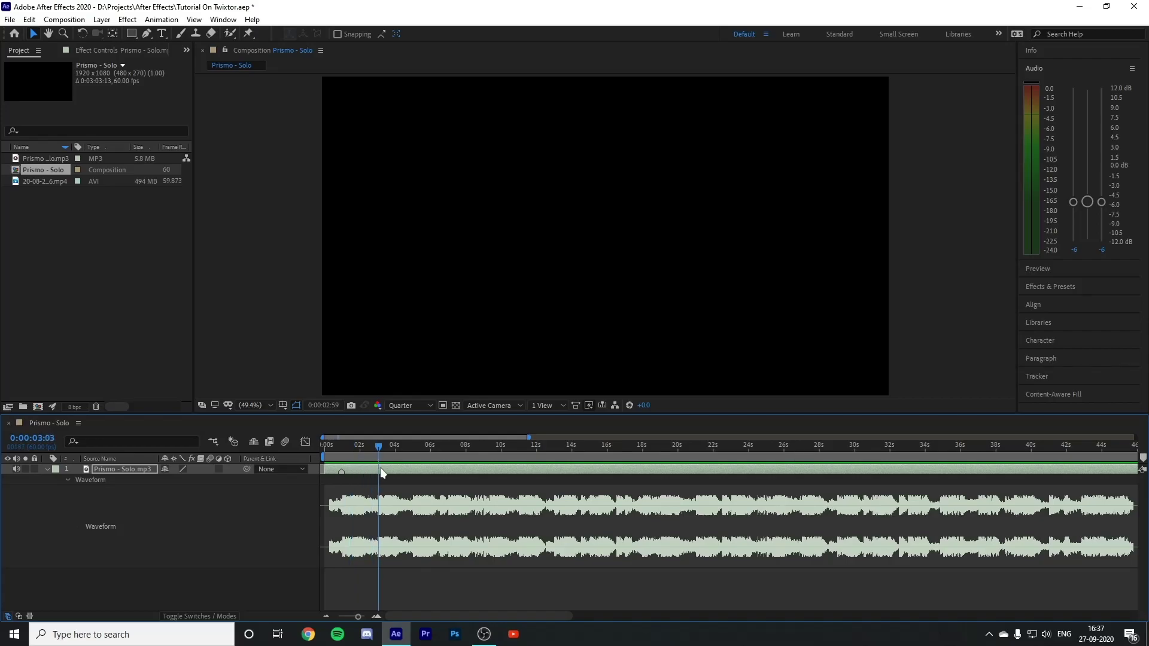
left_click(376, 616)
left_click_drag(439, 615, 389, 615)
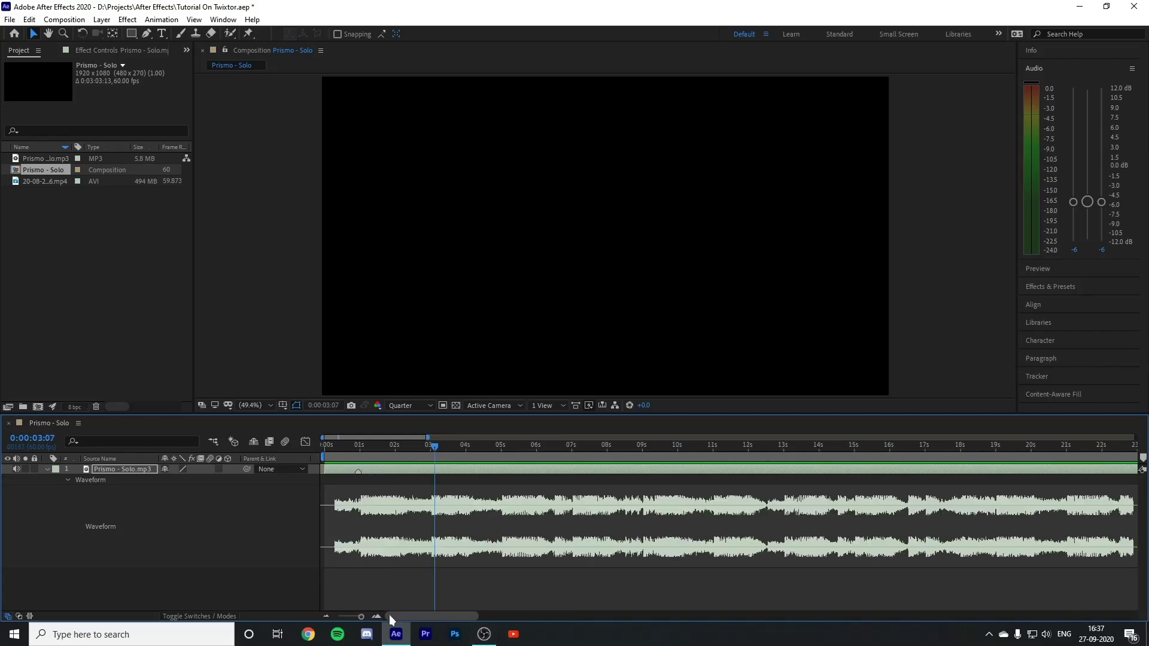
left_click_drag(435, 461, 424, 457)
key("space")
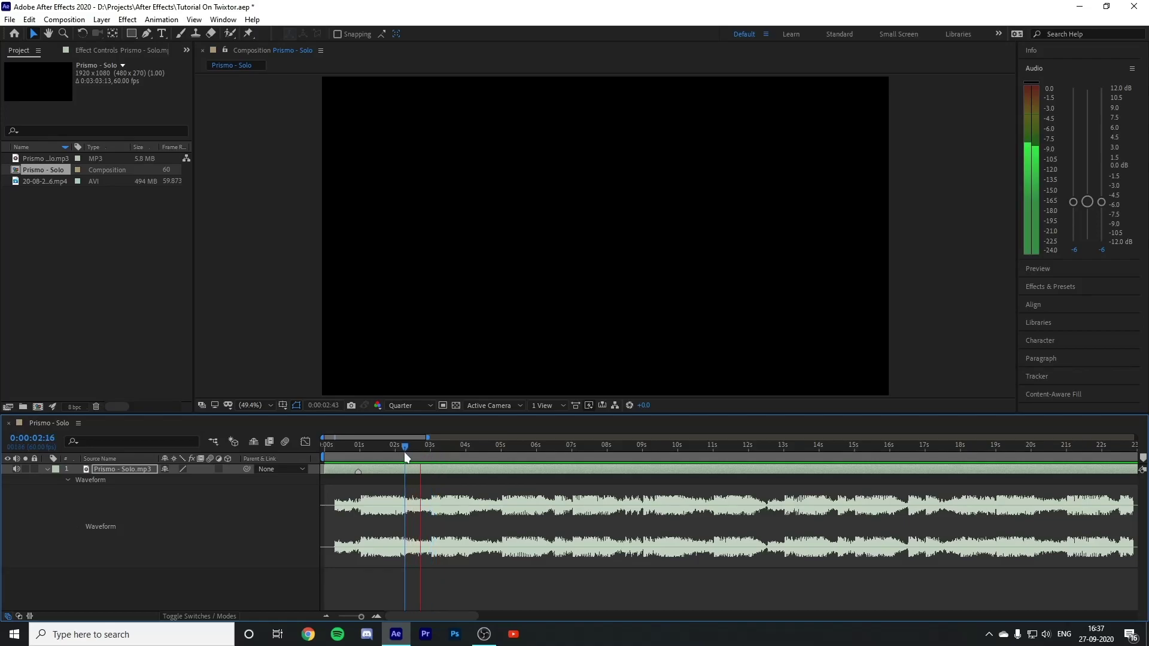
key("space")
key("space")
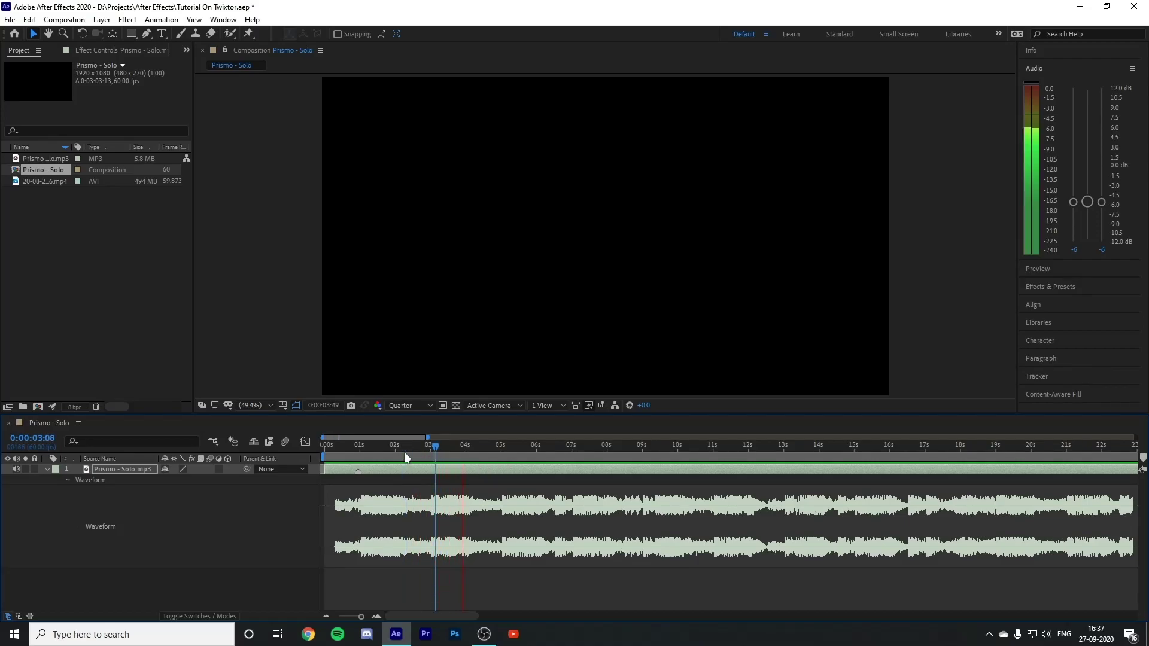
left_click(426, 454)
mouse_move(429, 457)
left_mouse_down()
mouse_move(503, 468)
mouse_move(523, 454)
mouse_move(551, 458)
mouse_move(493, 449)
left_mouse_up()
key("KP_Multiply")
key("KP_Multiply")
key("KP_Multiply")
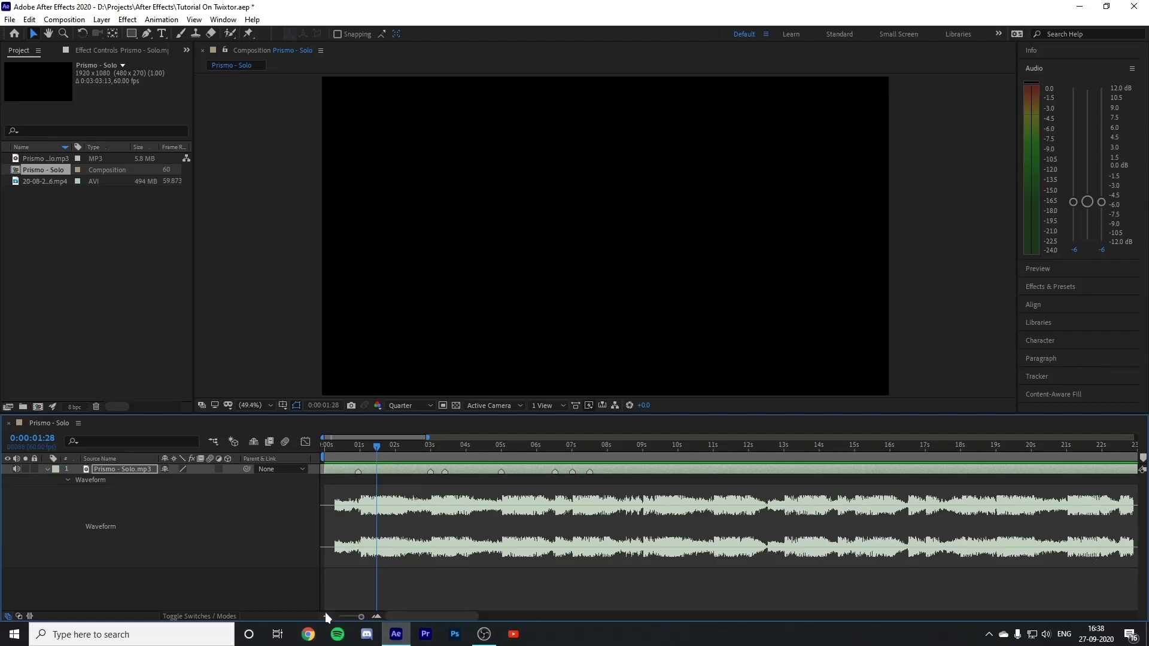
Step: Hide the audio waveform and place the gameplay video clip beneath the music layer, starting at 0:00:00:00
left_click(326, 616)
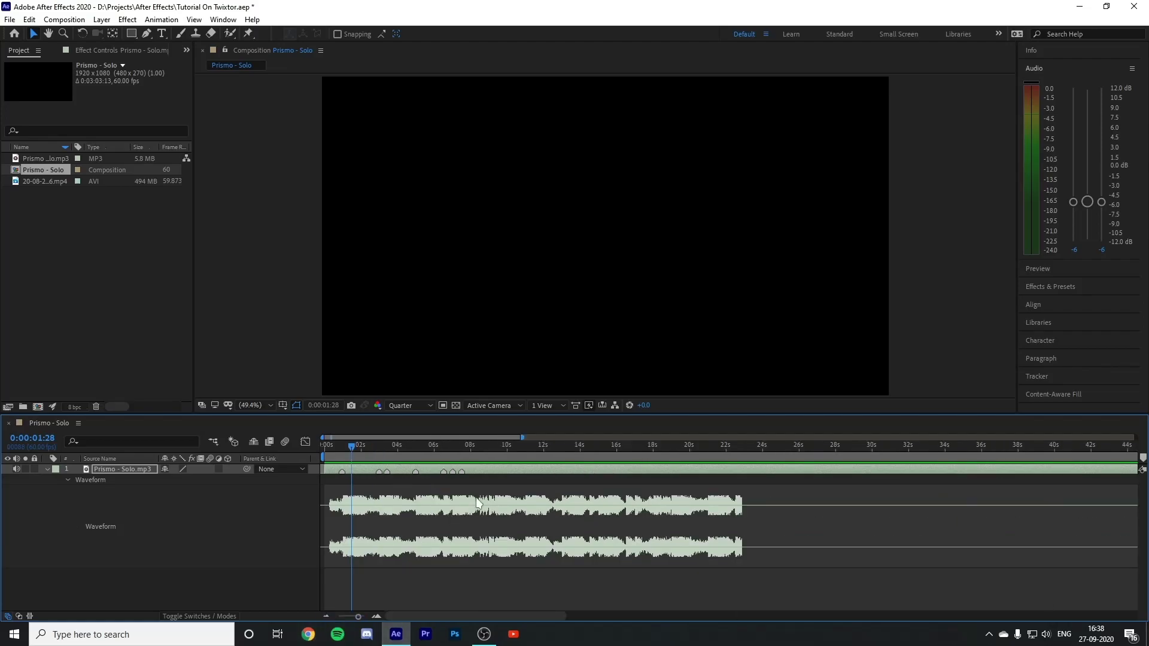
left_click(503, 472)
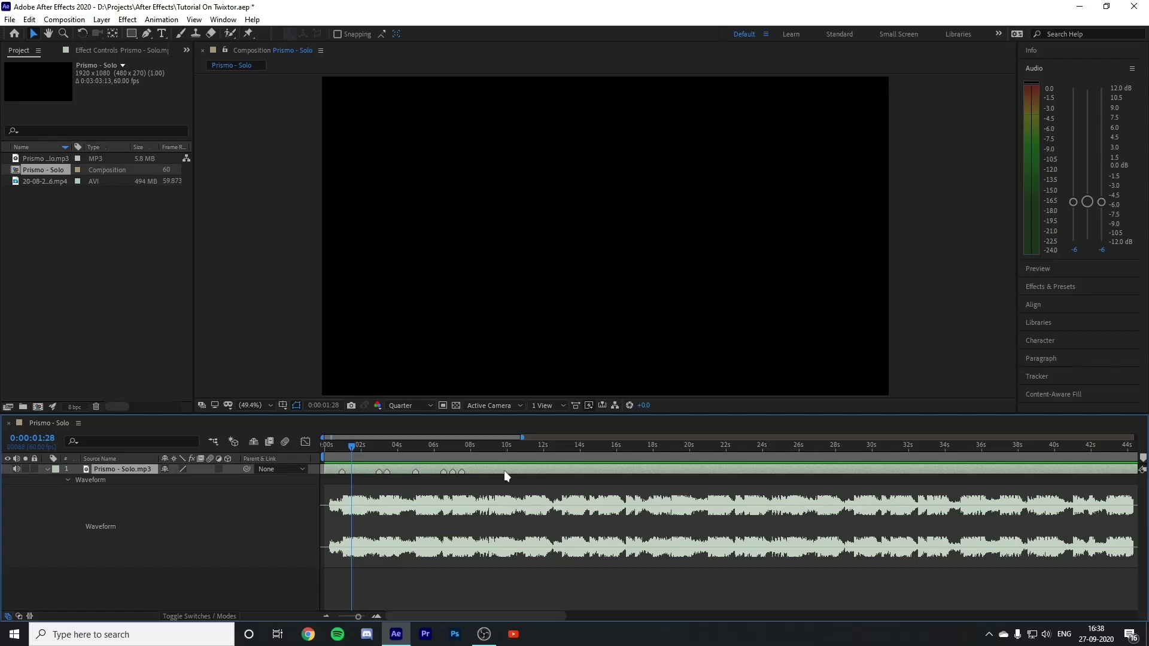
key("l")
key("l")
left_click_drag(357, 446, 299, 446)
left_click_drag(53, 182, 161, 529)
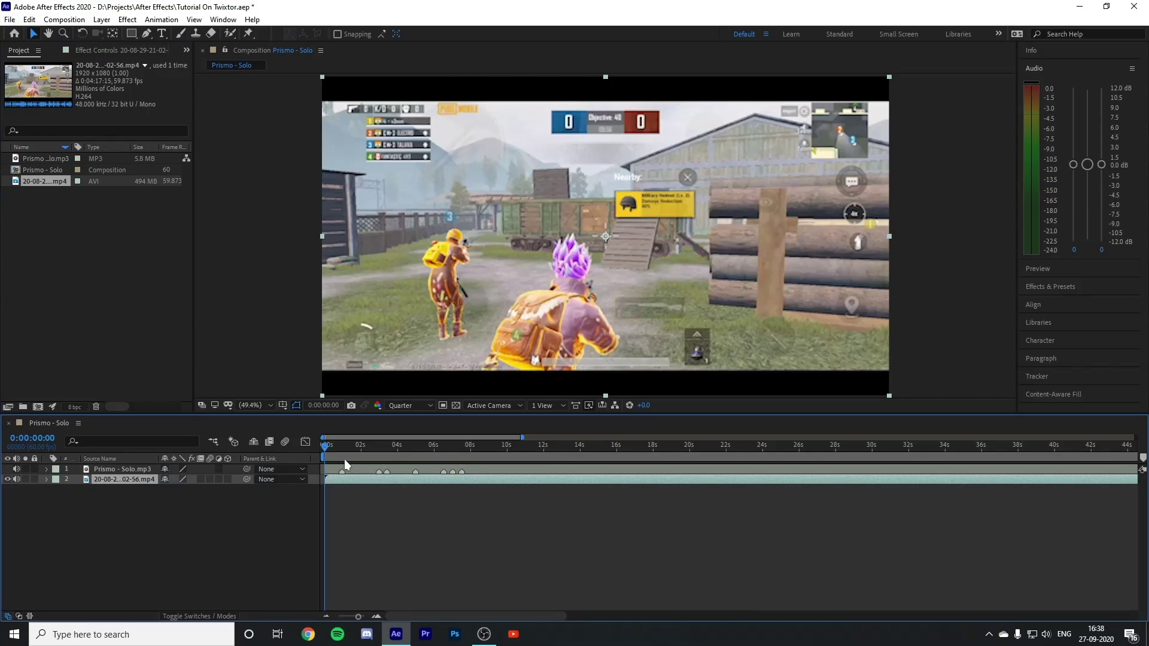
Step: Cut away the gameplay clip before 0:00:03:48 and slide the remainder to the start of the timeline
left_click_drag(326, 446, 394, 446)
left_click_drag(554, 484, 437, 484)
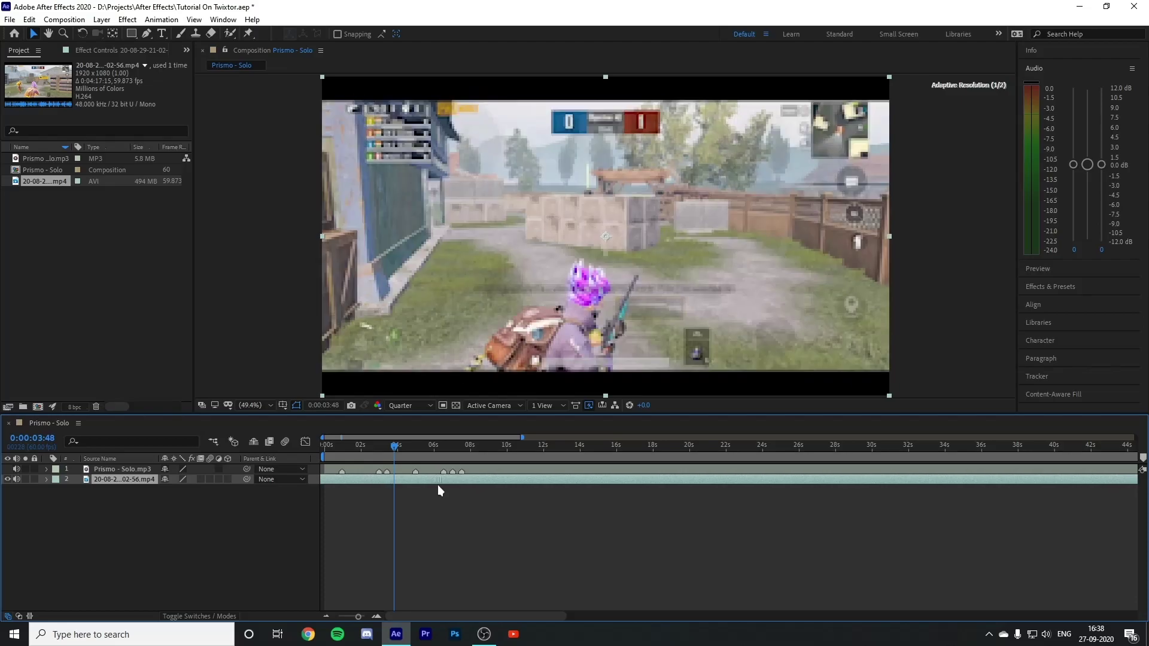
mouse_move(612, 480)
left_mouse_down()
mouse_move(569, 476)
mouse_move(620, 479)
mouse_move(599, 474)
left_mouse_up()
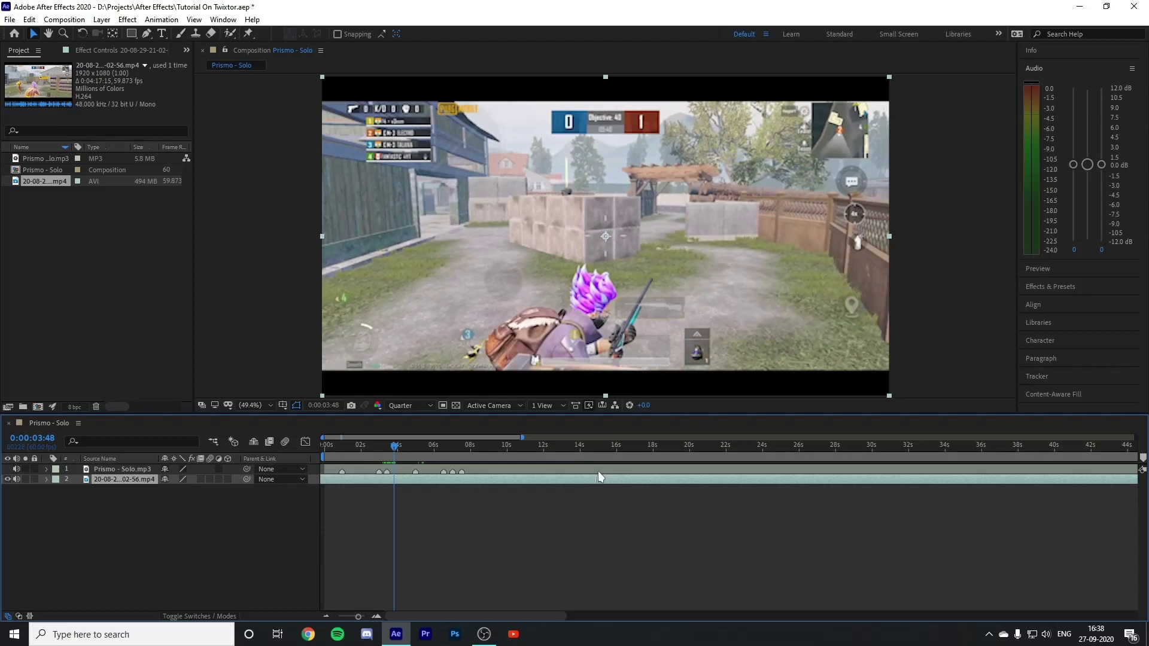
key("ctrl+shift+d")
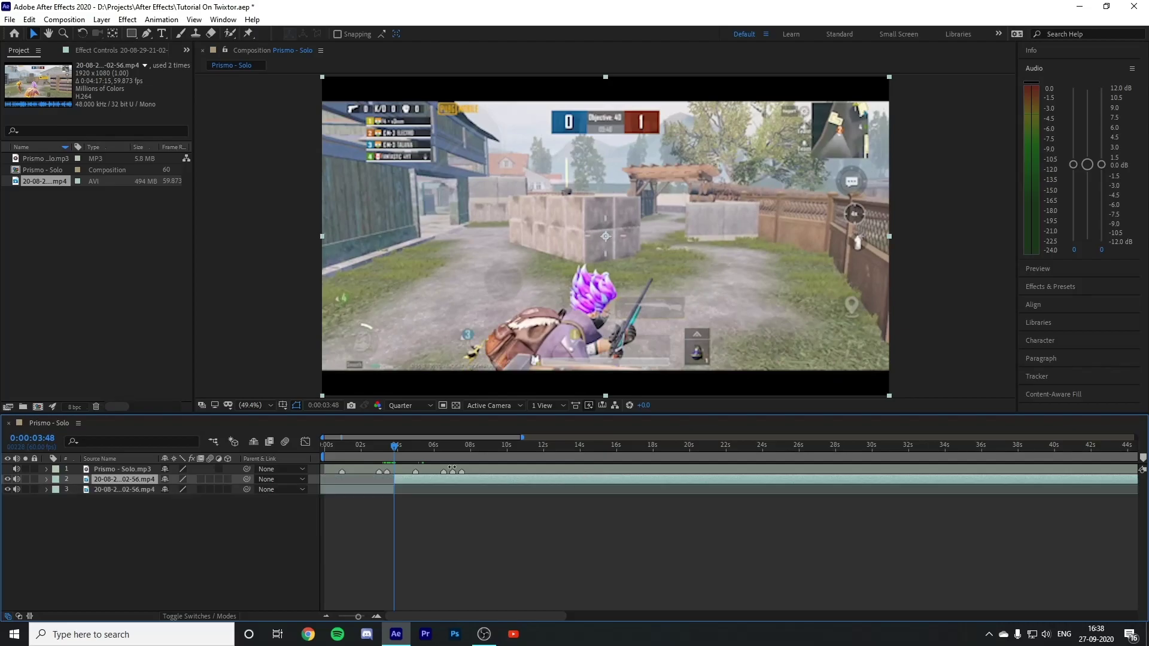
left_click(363, 487)
key("Delete")
left_click_drag(410, 482, 347, 482)
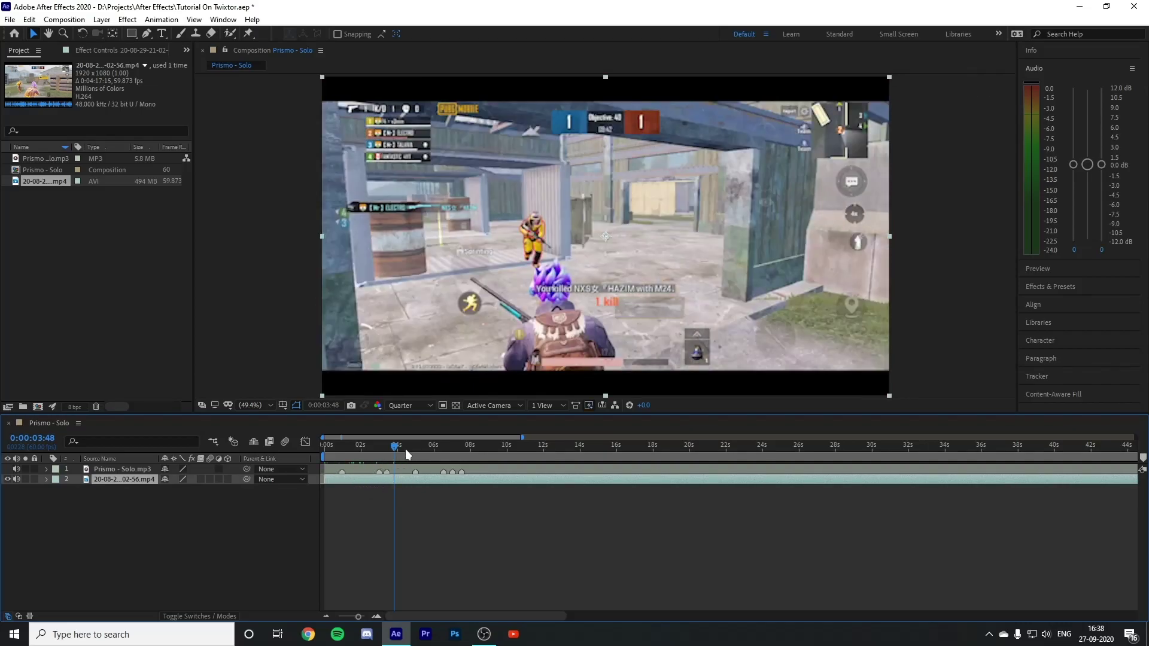
Step: Split the gameplay layer at 0:00:02:53 and delete everything after the cut
left_click_drag(394, 452, 378, 455)
key("ctrl+shift+d")
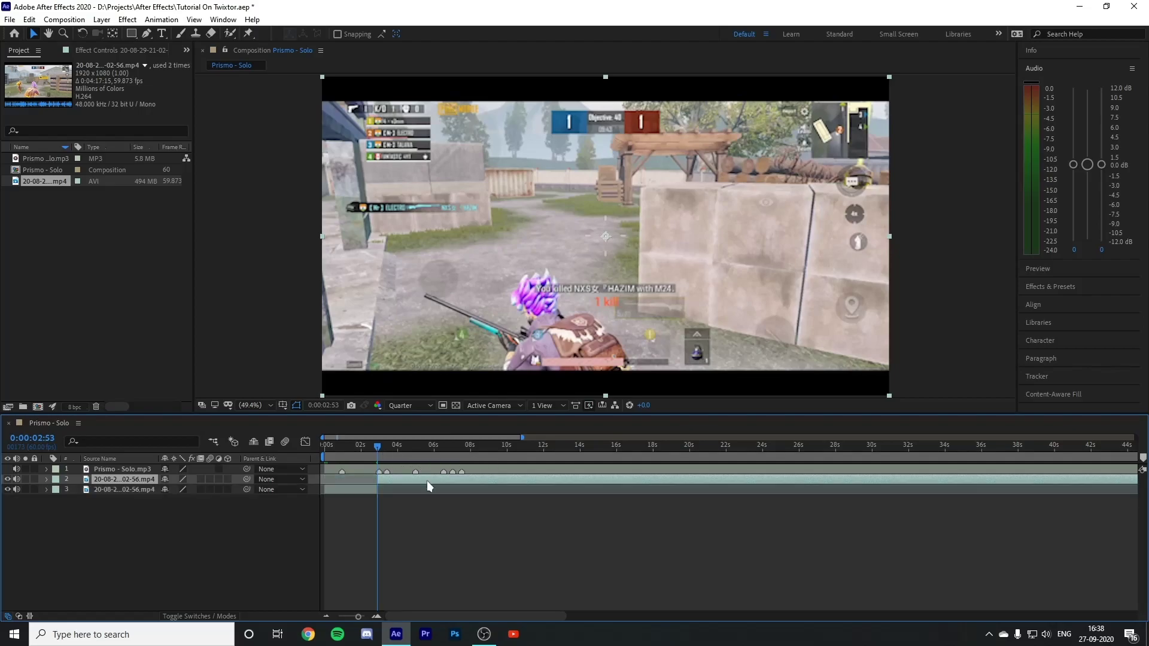
key("Delete")
left_click(369, 480)
Step: Preview the trimmed gameplay with the music and mute the gameplay layer's own audio
left_click_drag(377, 449, 324, 455)
key("space")
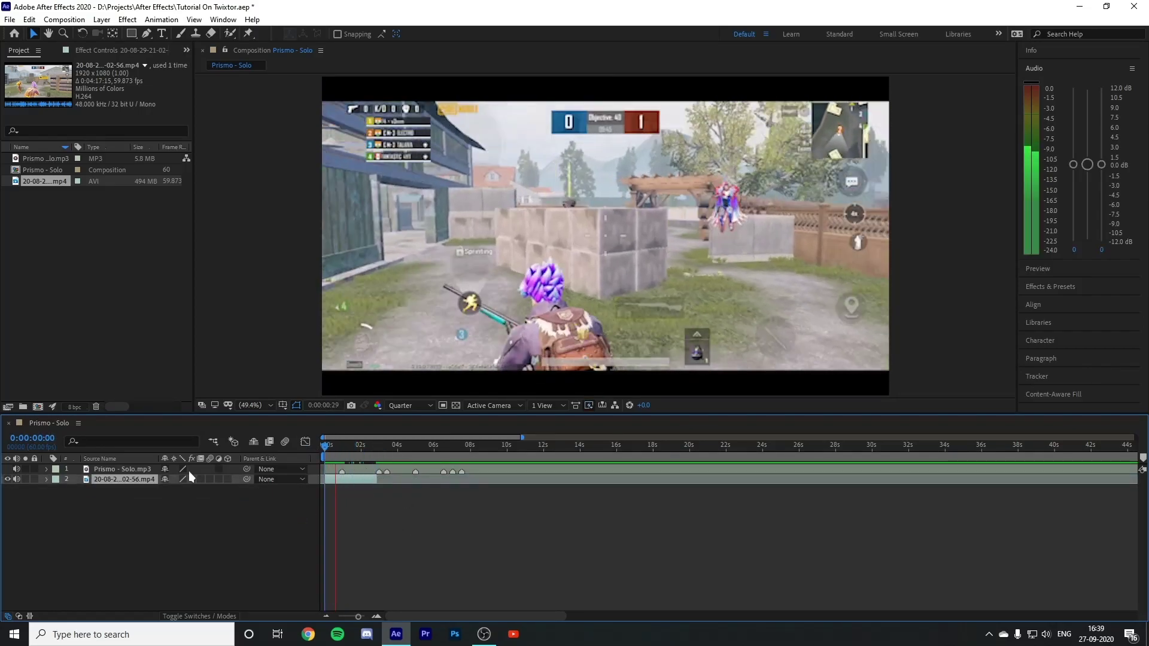
key("space")
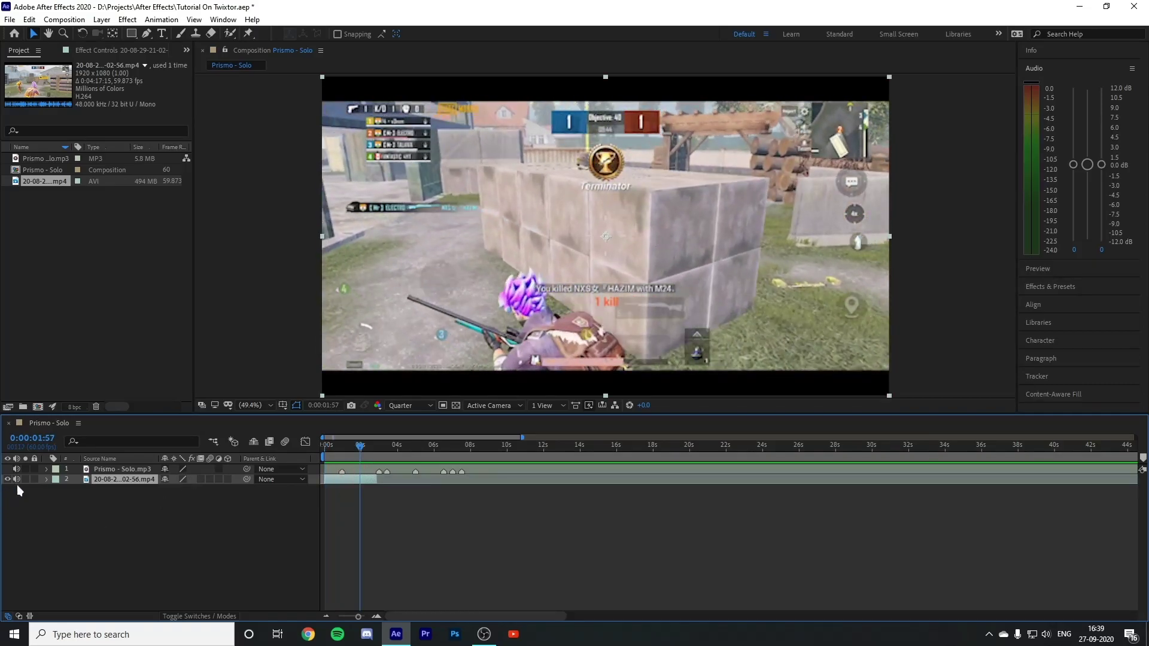
left_click_drag(355, 458, 324, 456)
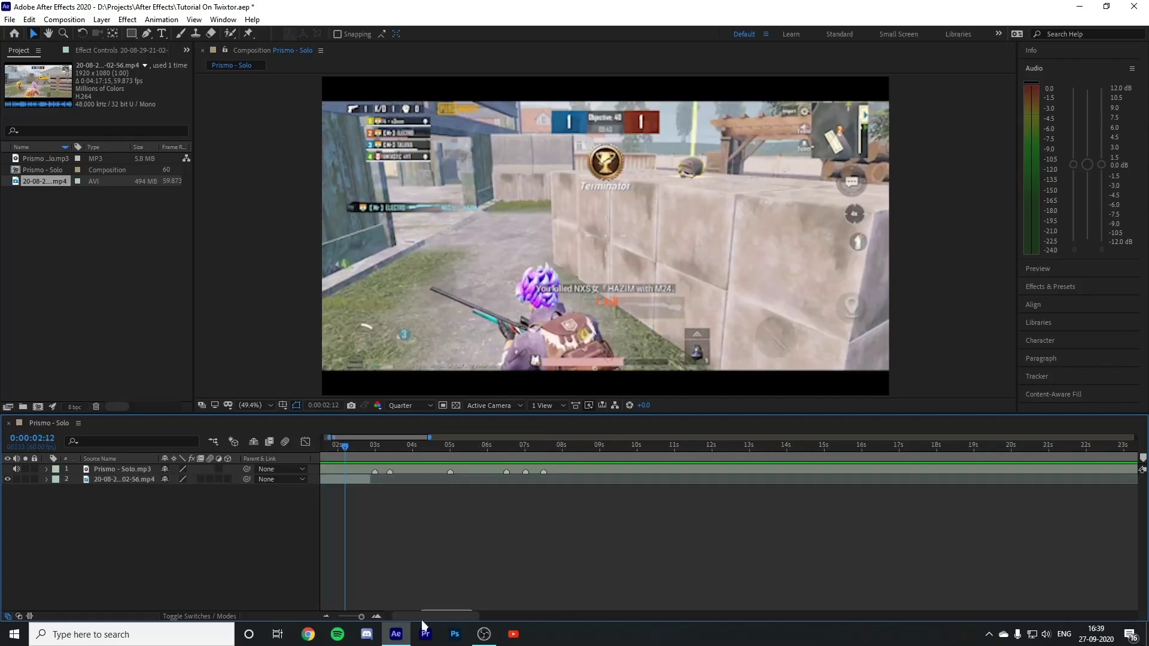
left_click_drag(423, 616, 404, 618)
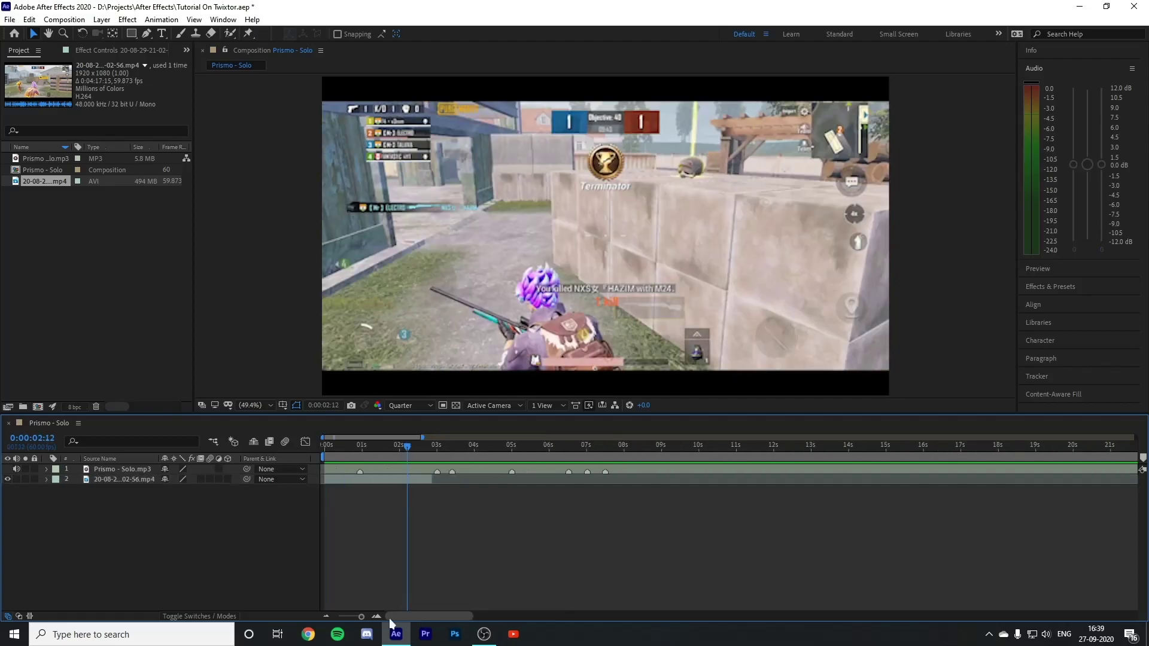
Step: Pre-compose the gameplay layer, moving all attributes into the new composition and matching its duration to the layer's time span
left_click(411, 482)
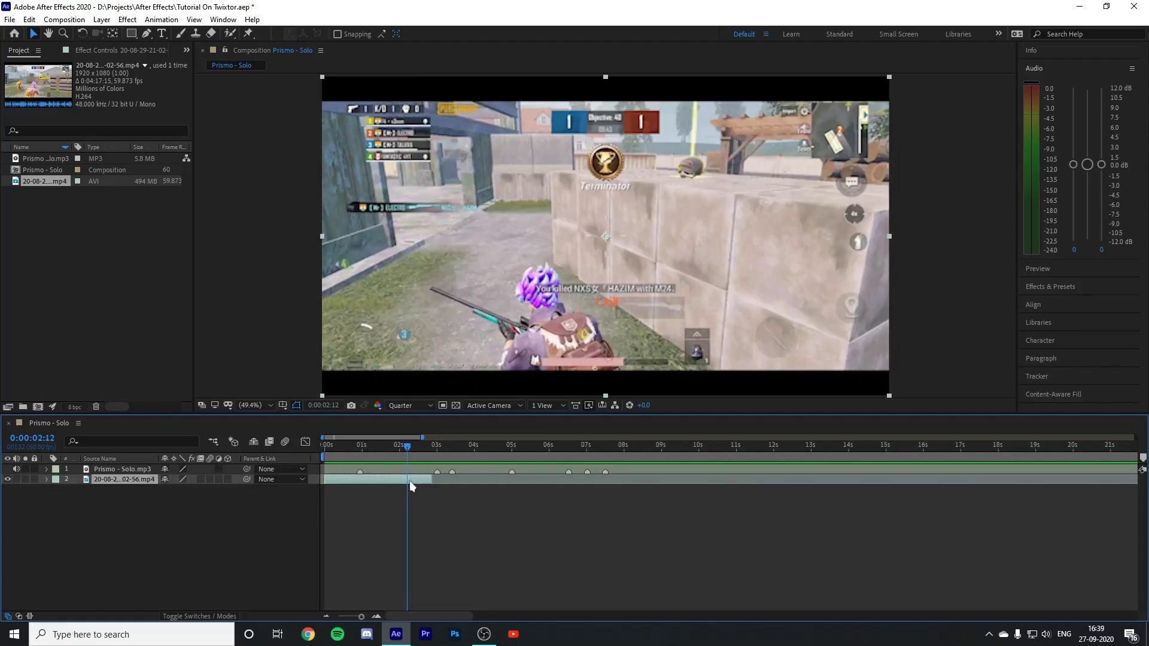
right_click(410, 480)
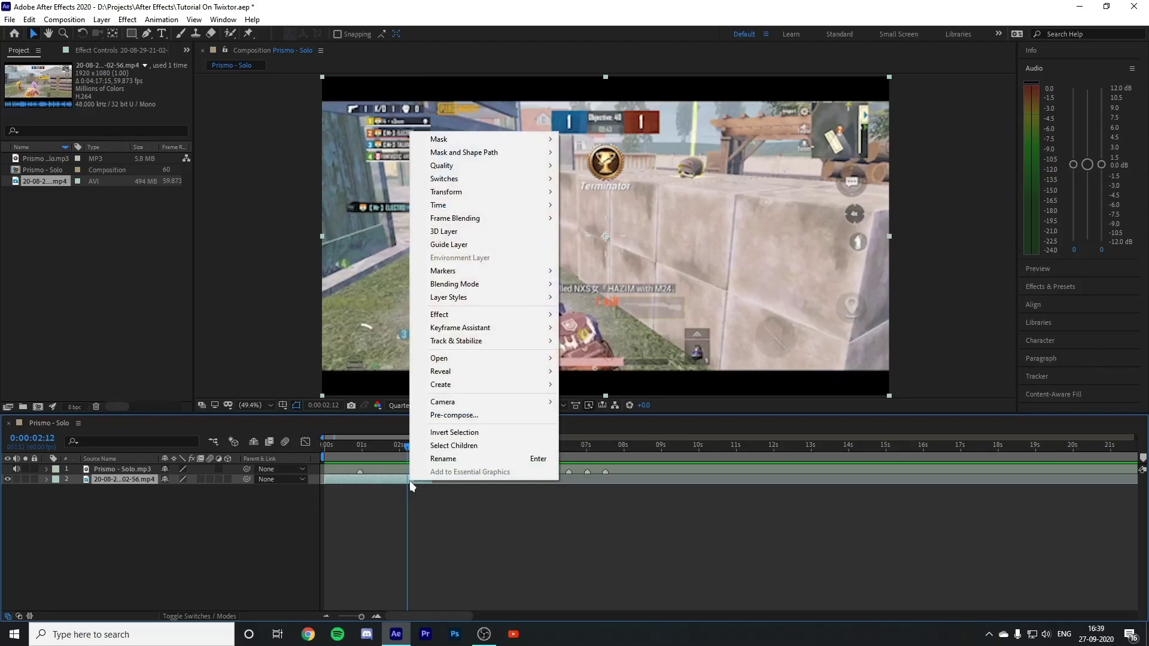
right_click(339, 483)
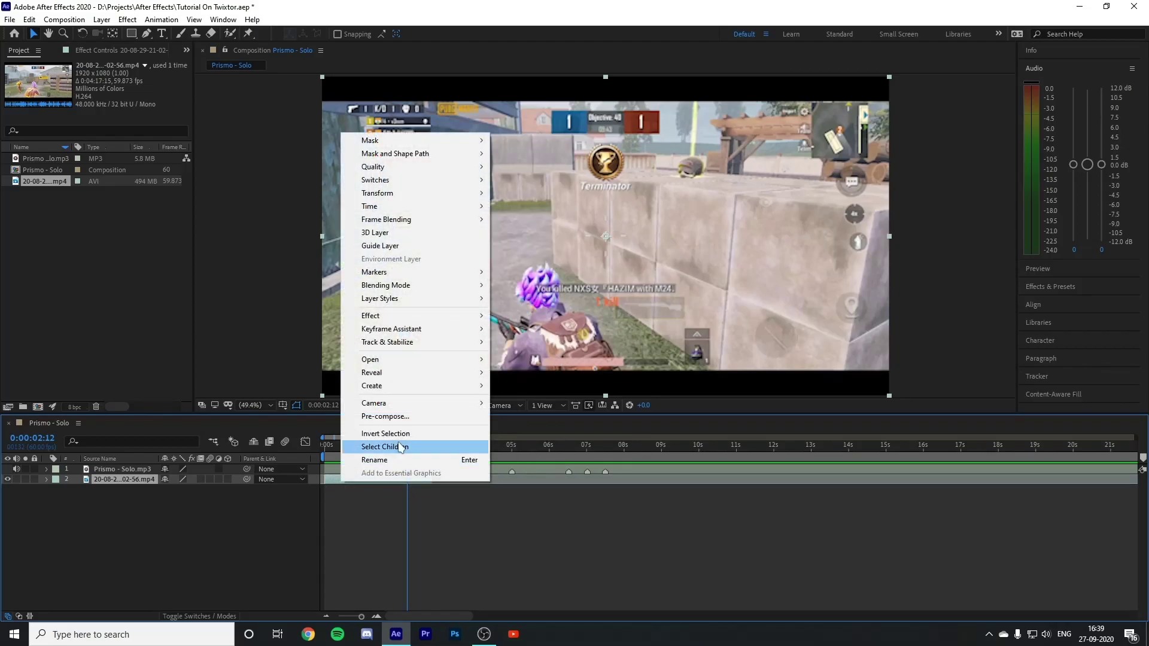
left_click(384, 416)
left_click(484, 325)
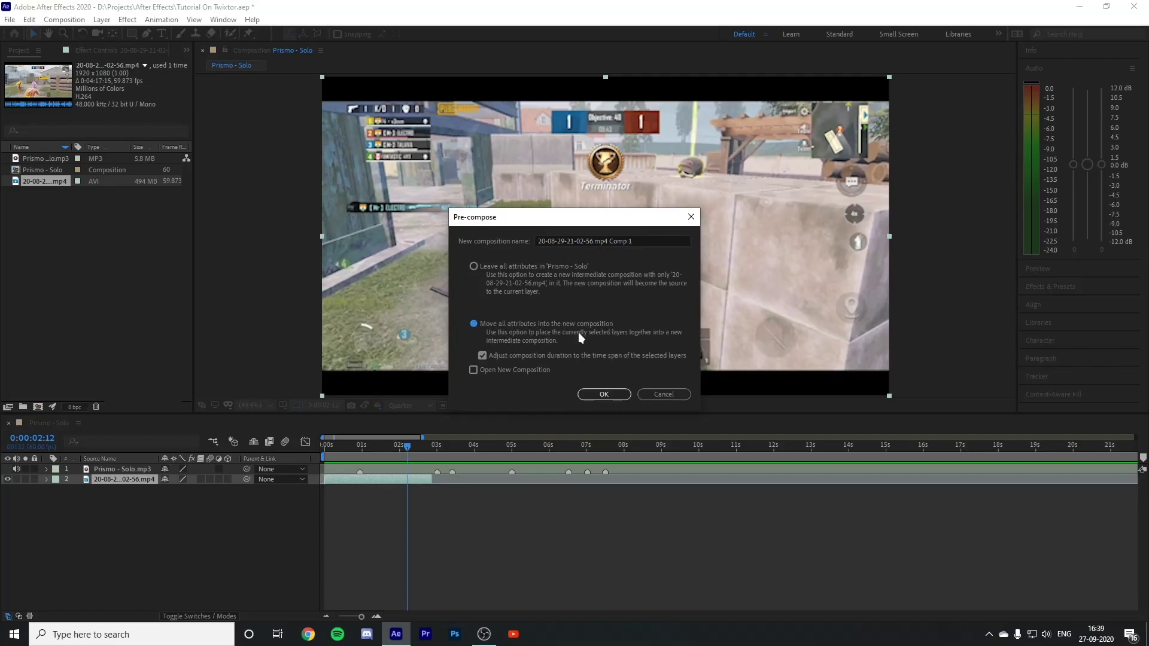
left_click(618, 396)
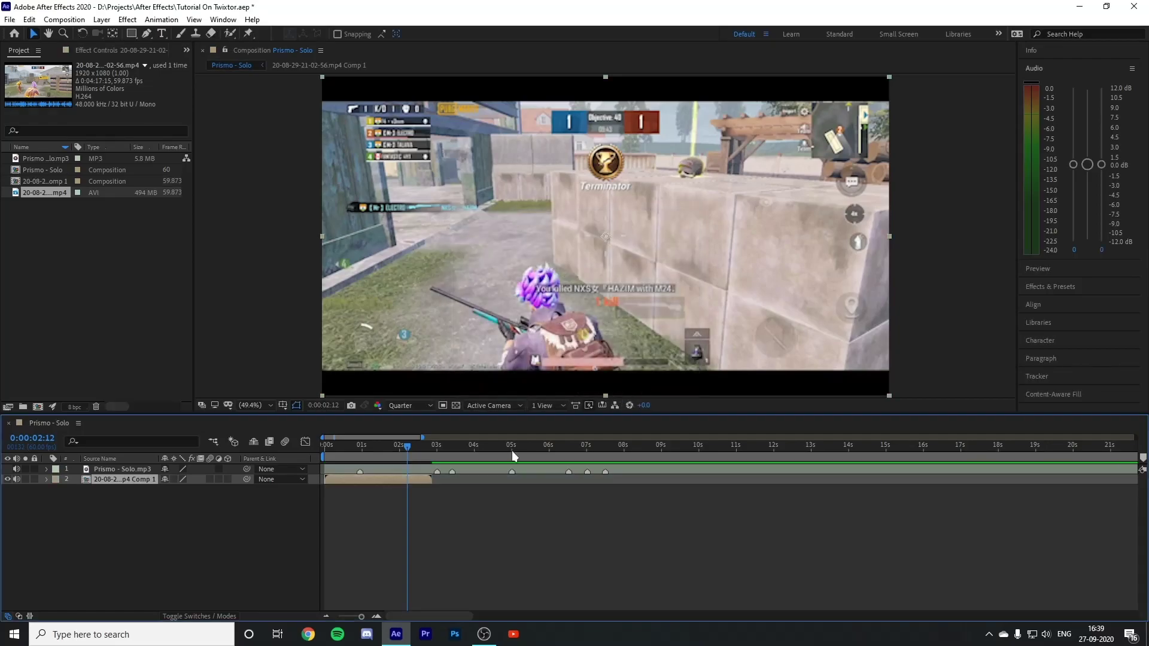
Step: Enable time remapping on the pre-composed gameplay layer
left_click_drag(400, 445, 325, 446)
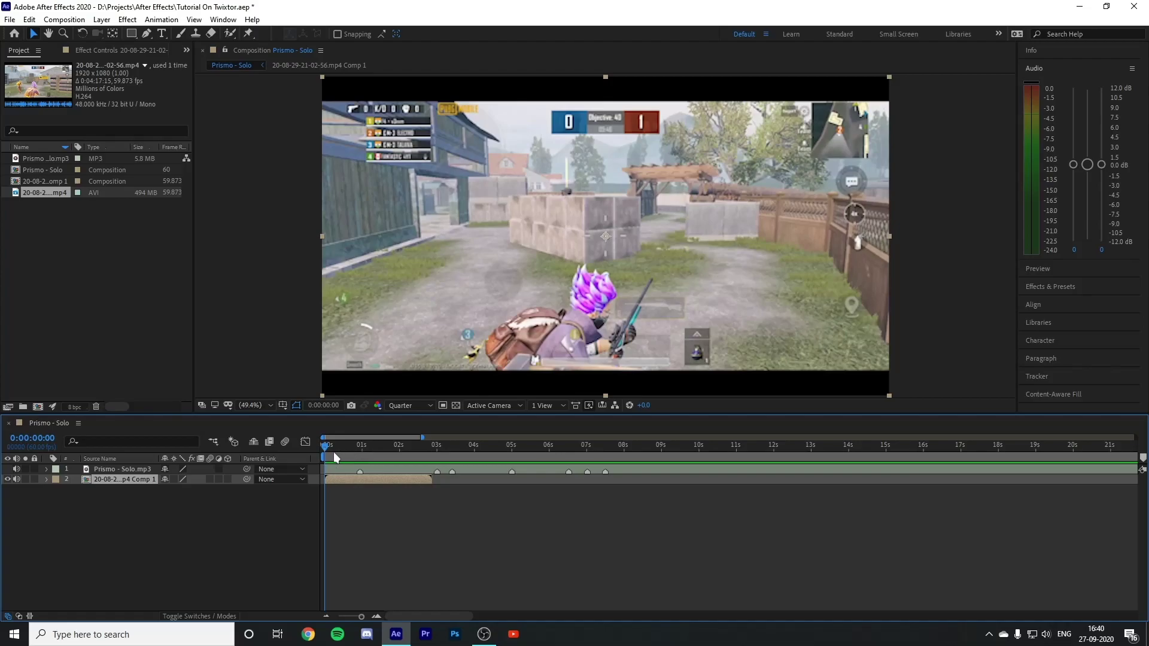
right_click(369, 482)
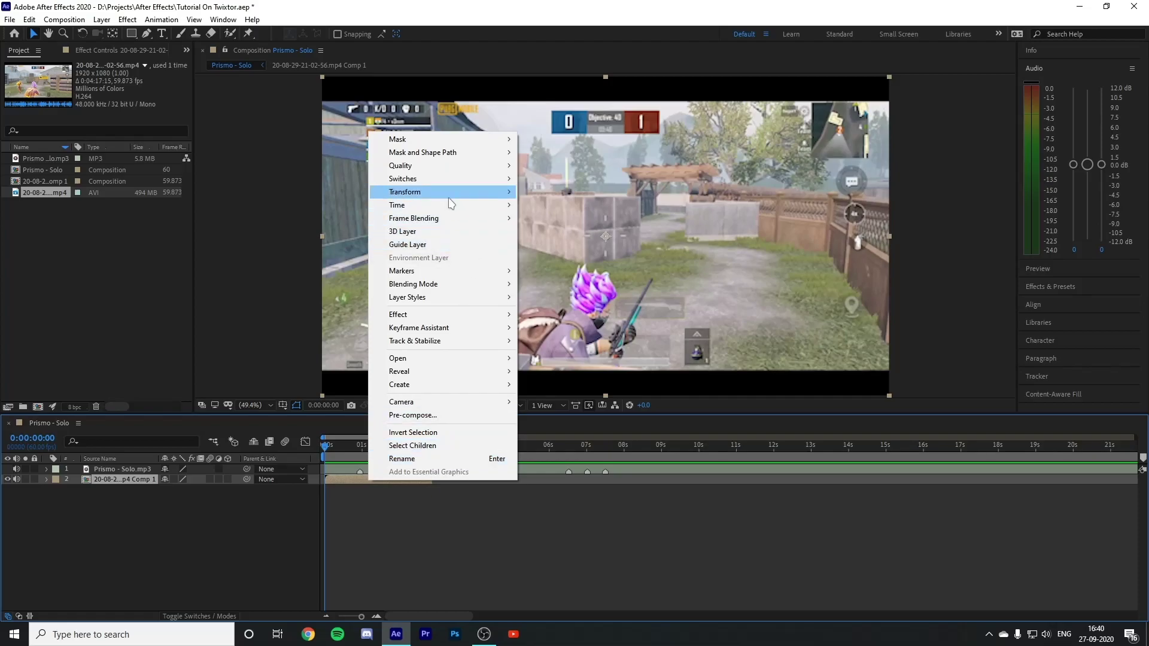
left_click(558, 482)
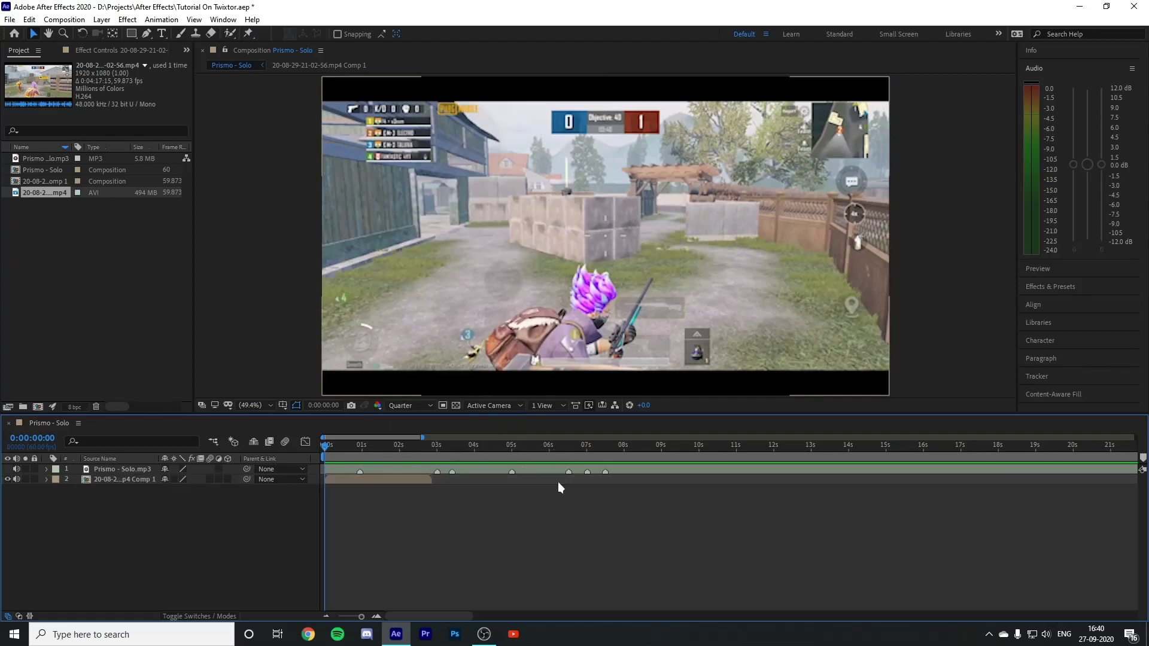
left_click(367, 482)
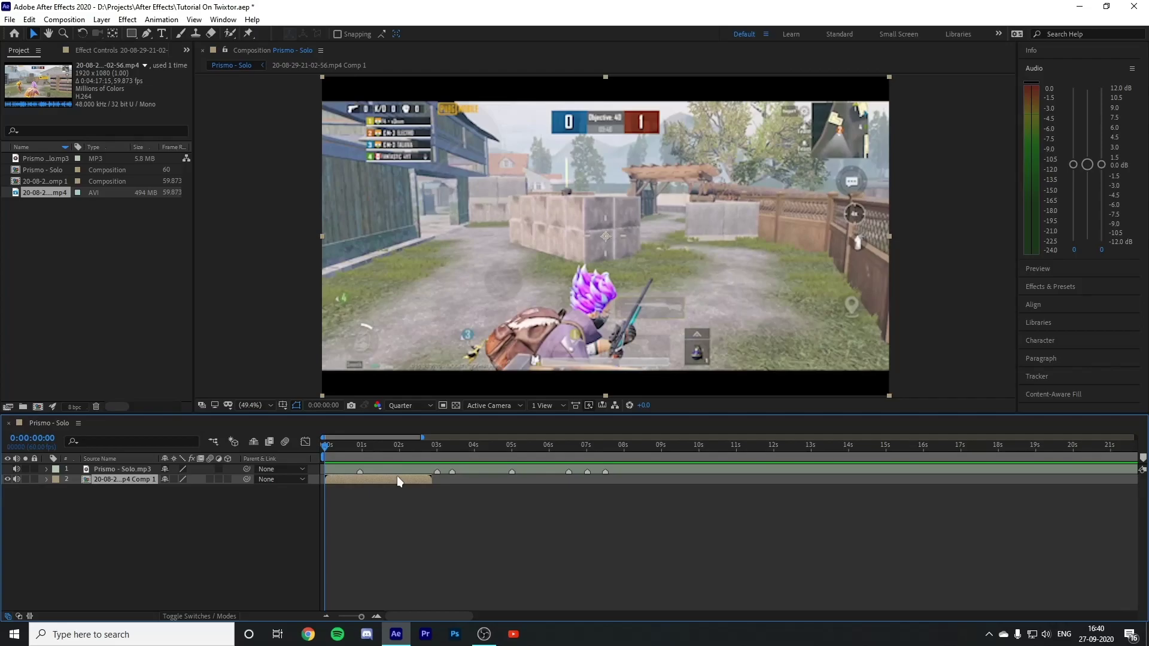
key("ctrl+alt+t")
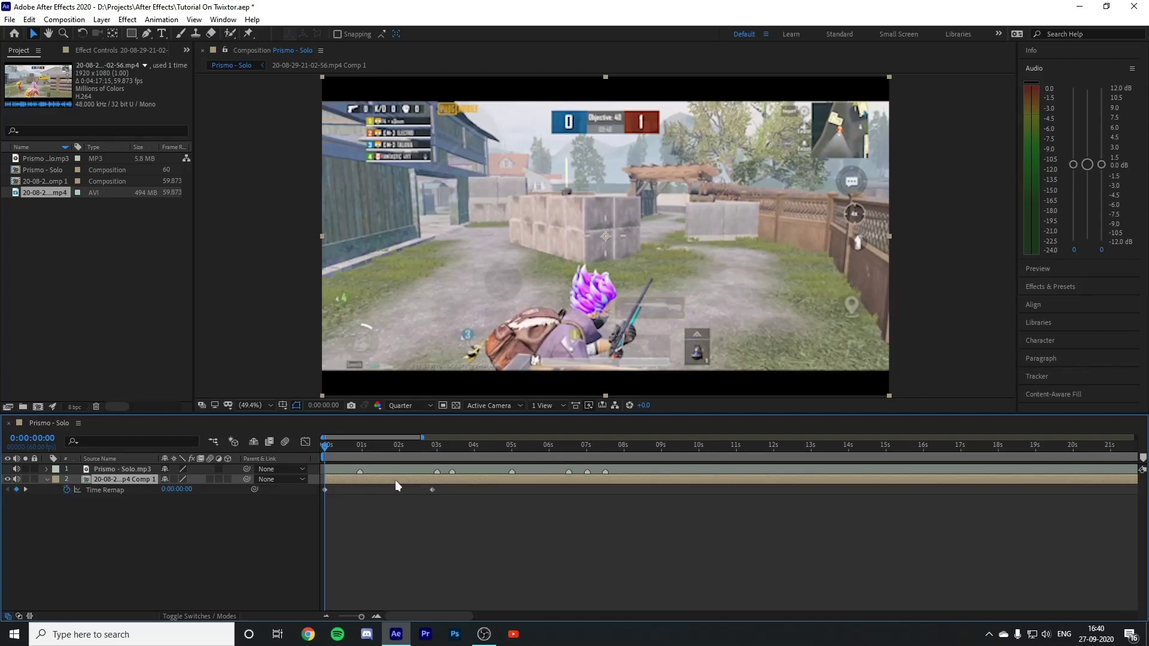
right_click(380, 480)
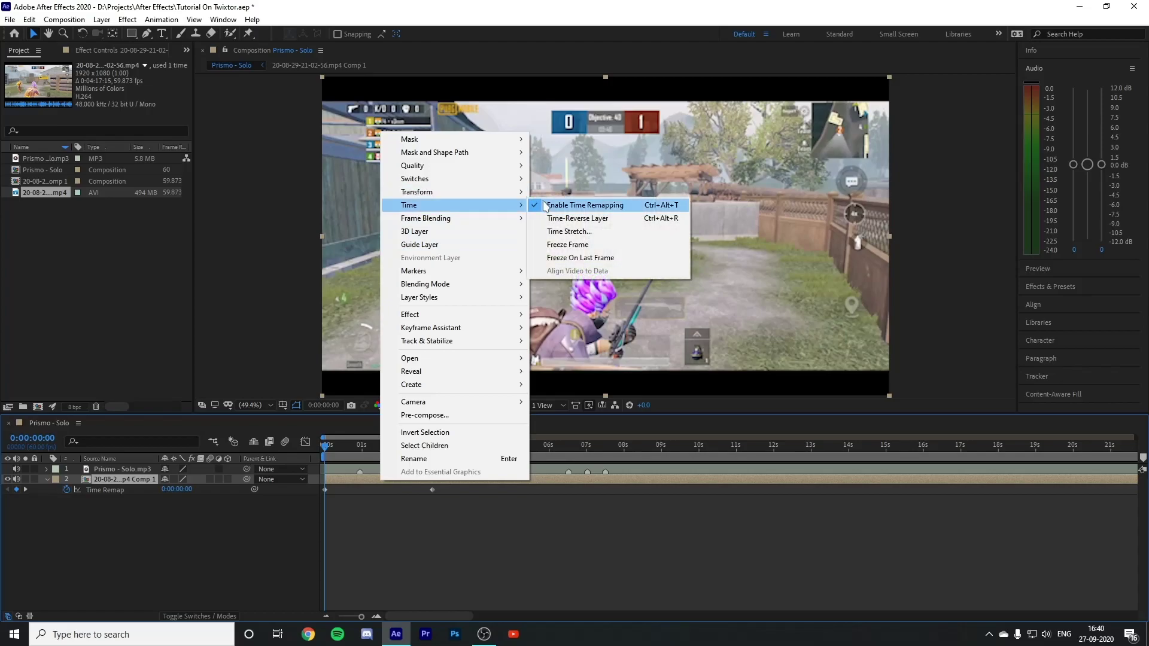
left_click(438, 525)
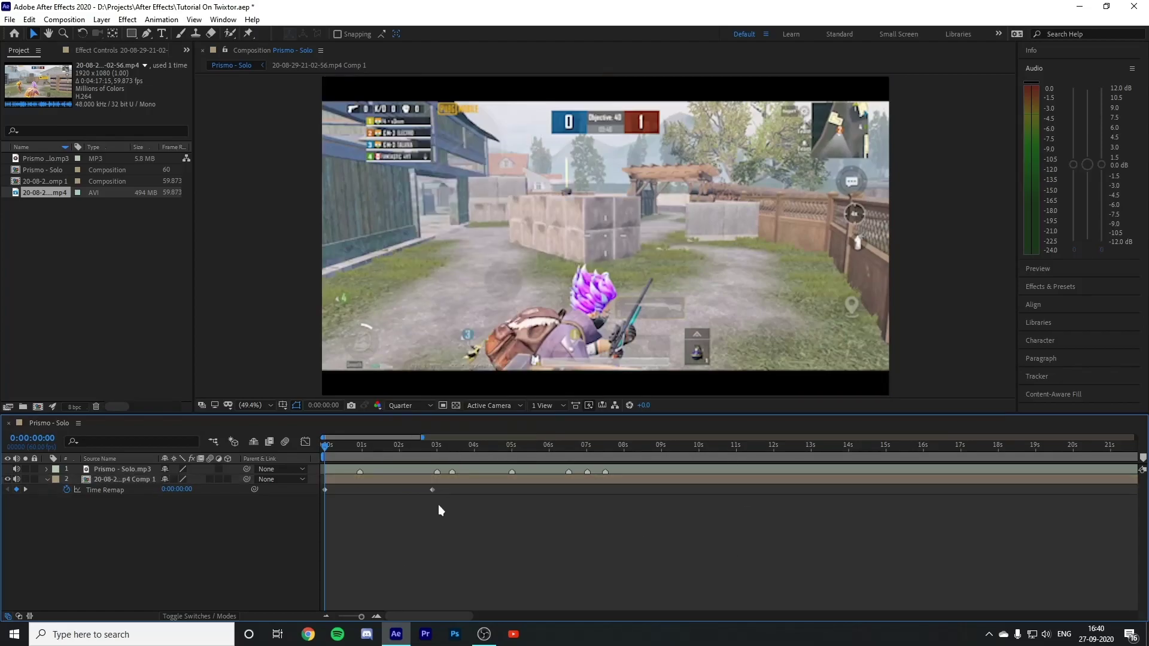
Step: Delete the end Time Remap keyframe of the gameplay layer, keeping only the one at 0:00:00:00
left_click(433, 492)
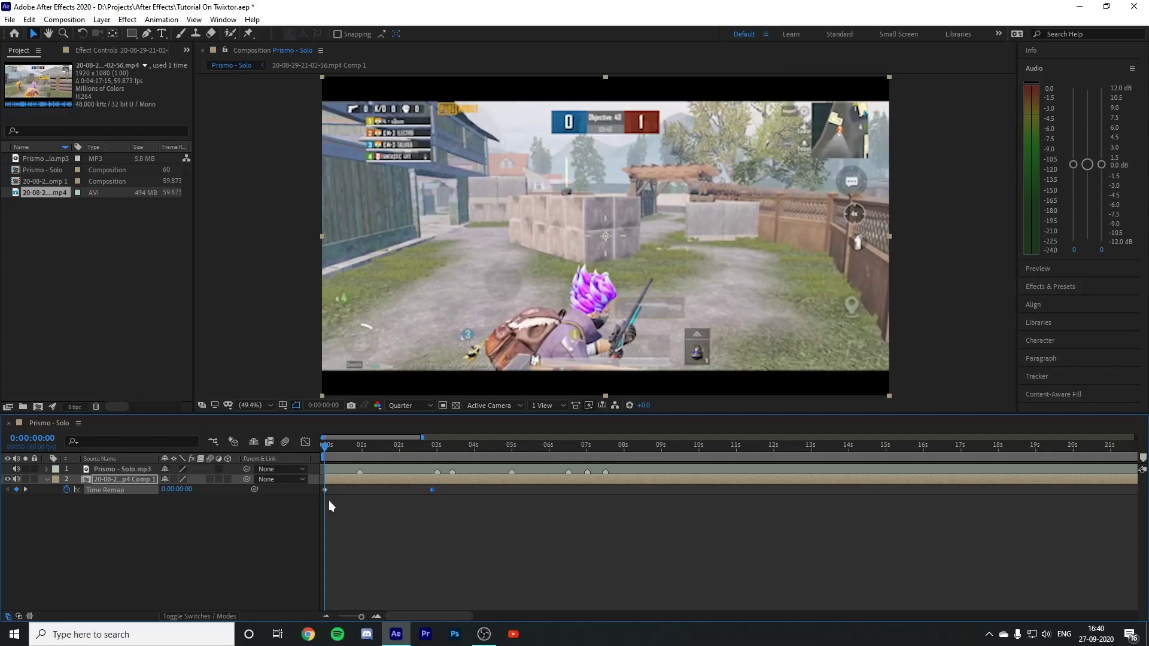
left_click_drag(329, 444, 412, 457)
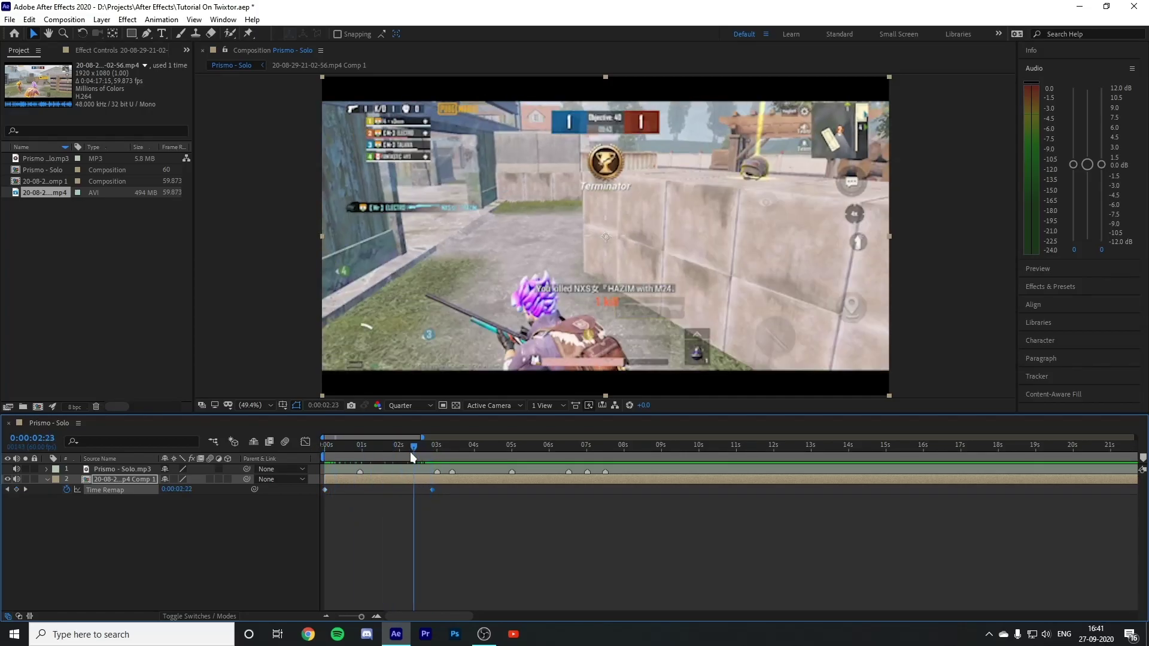
left_click(471, 504)
left_click(432, 490)
key("Delete")
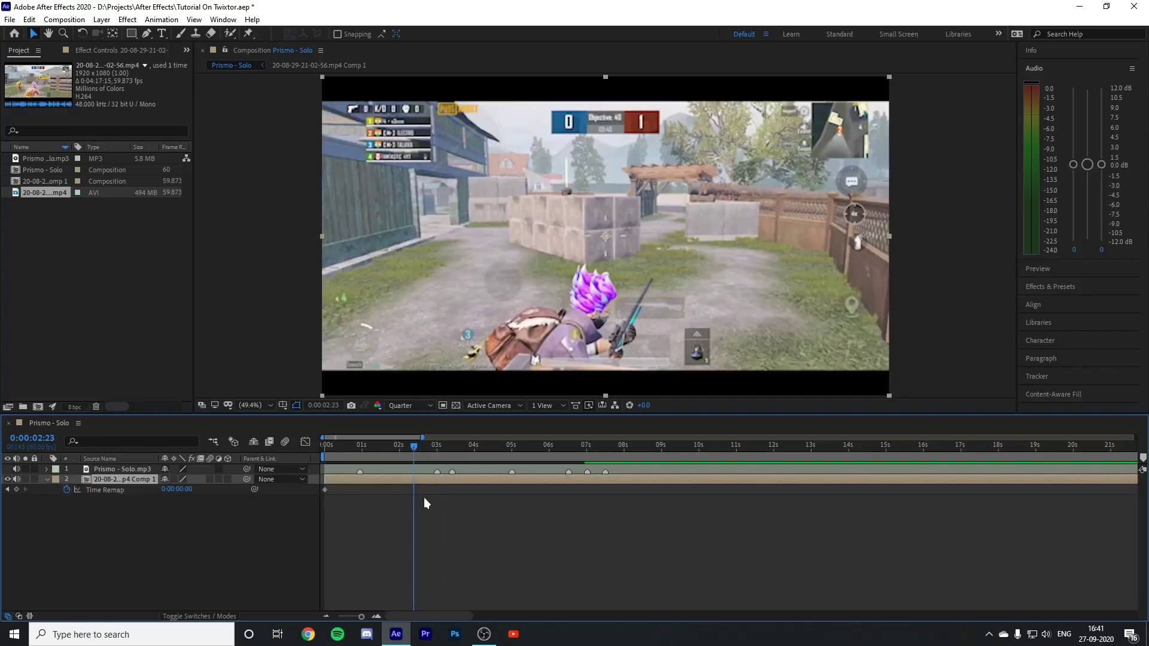
Step: Add a Time Remap keyframe with value 0:00:00:56 at the first beat marker, 0:00:00:57
left_click_drag(414, 446, 311, 468)
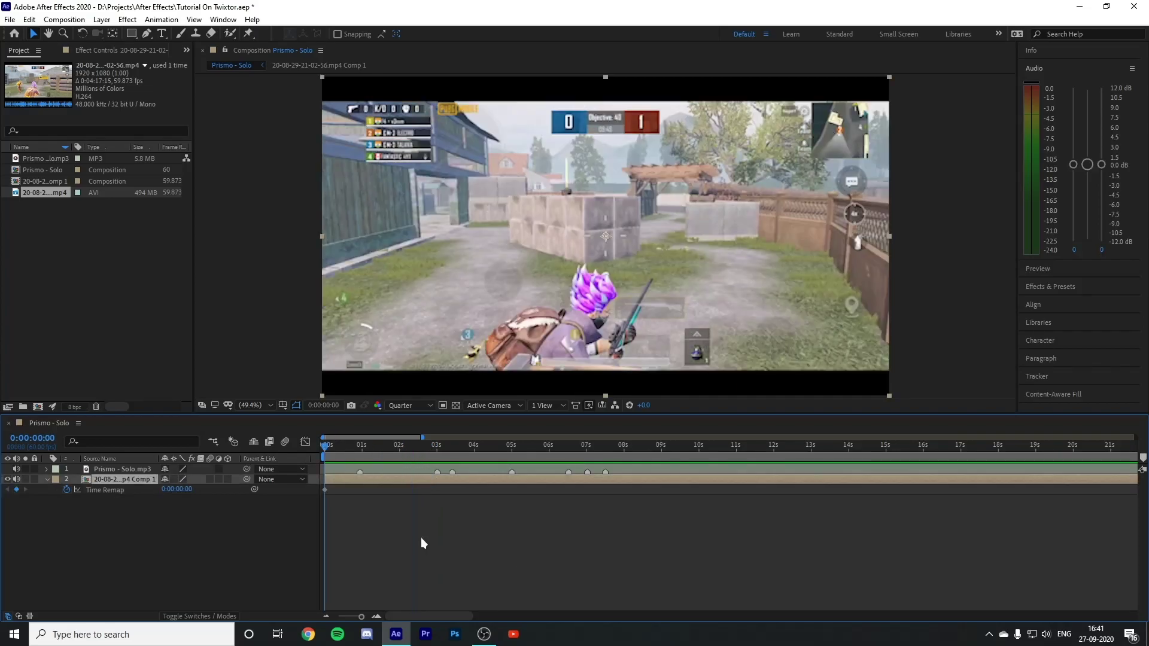
left_click(369, 446)
left_click_drag(363, 449, 312, 459)
left_click_drag(326, 450, 366, 458)
left_click_drag(174, 490, 198, 491)
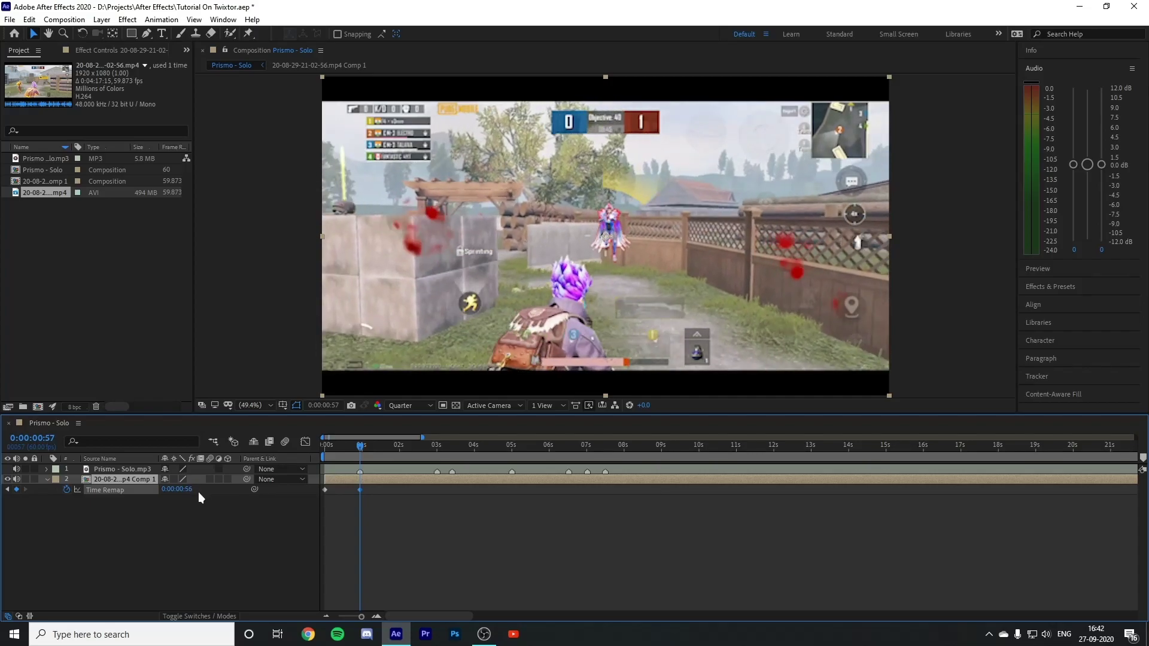
Step: Add a Time Remap keyframe with value 0:00:01:04 at the 0:00:03:00 beat marker, where the shot is fired
left_click_drag(325, 445, 359, 452)
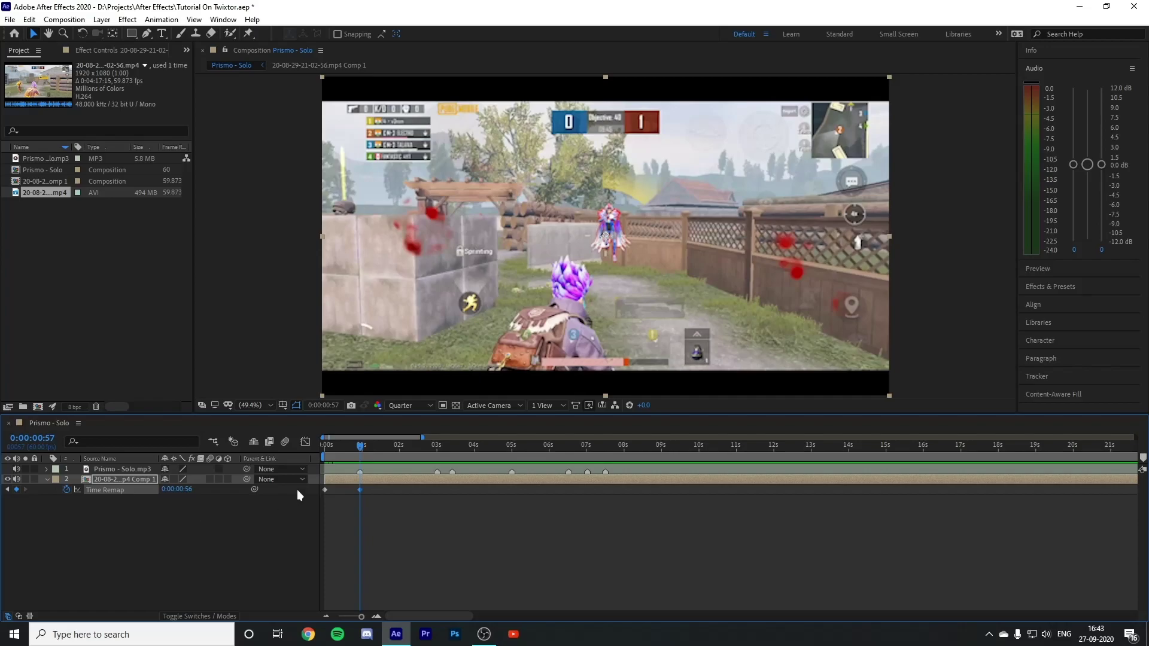
left_click_drag(360, 455, 439, 474)
left_click_drag(180, 489, 186, 491)
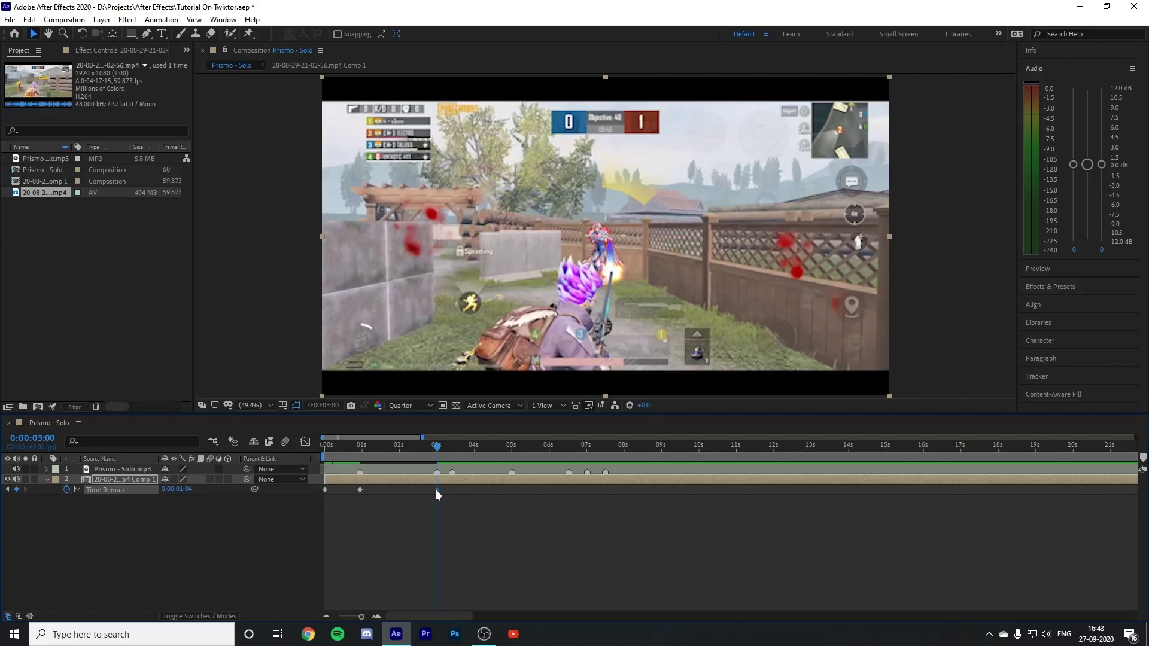
Step: Move the 0:00:01:04 Time Remap keyframe earlier, to 0:00:02:48
scroll(429, 517, "up", 1)
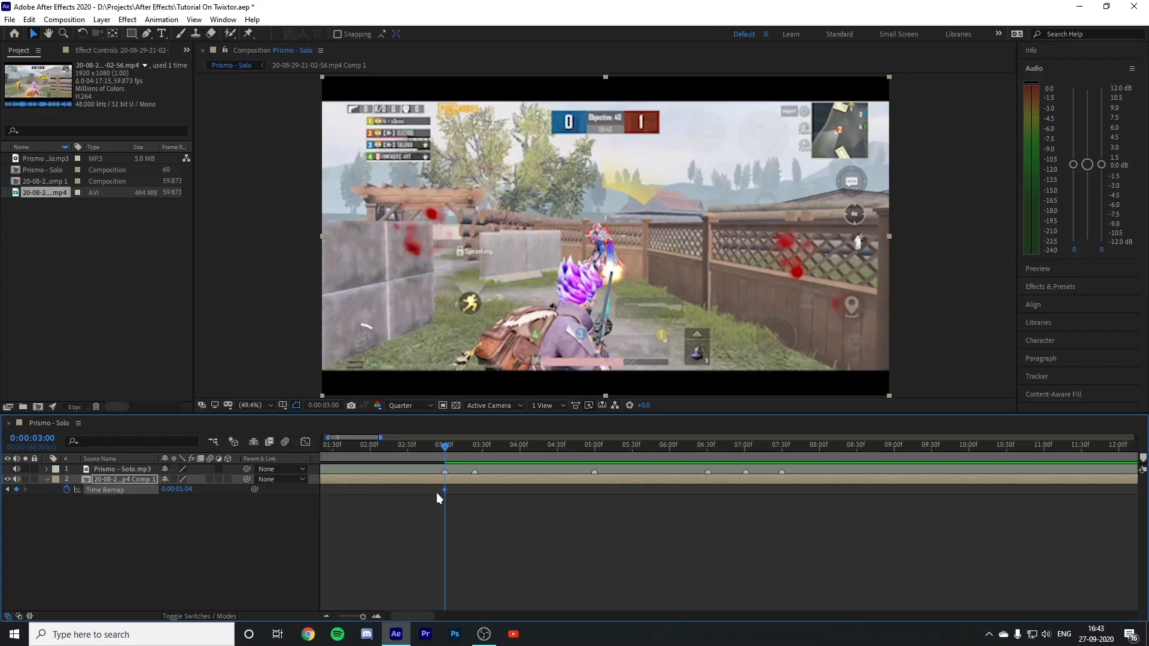
left_click_drag(445, 490, 429, 494)
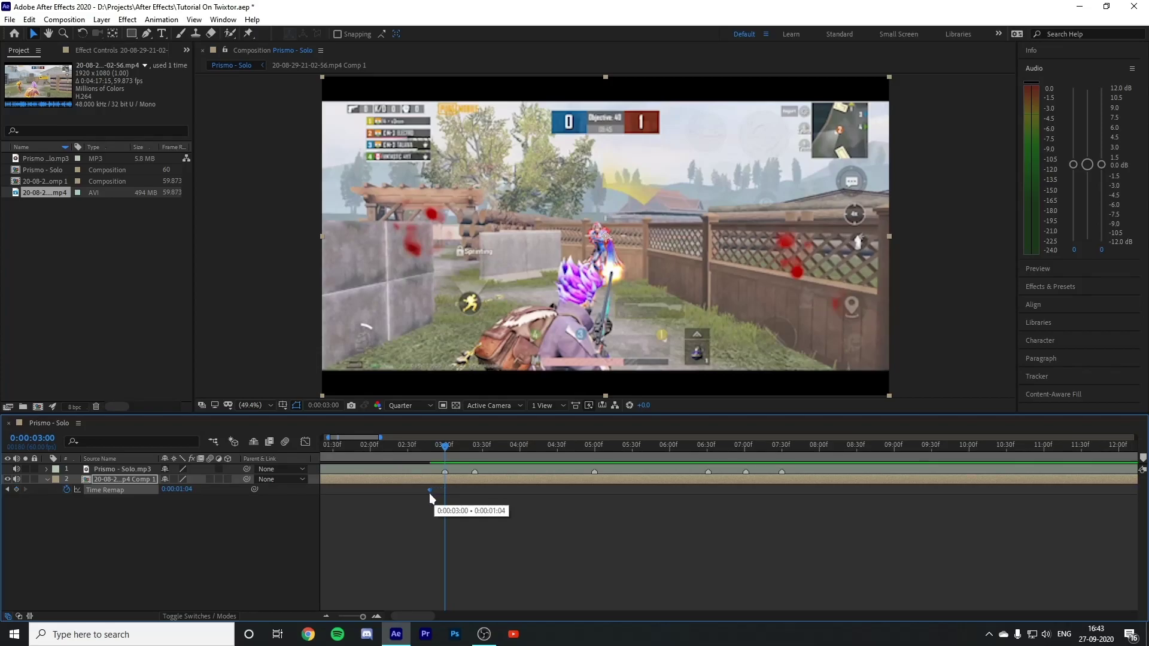
left_click_drag(441, 449, 430, 448)
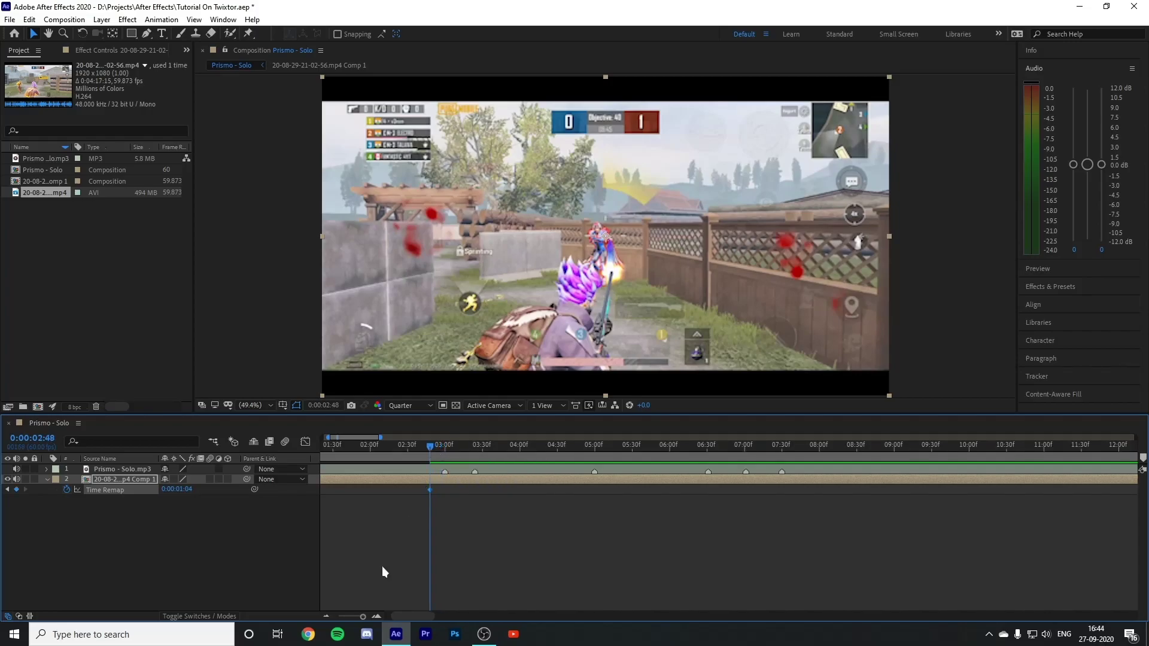
Step: Add a Time Remap keyframe with value 0:00:01:35 at 0:00:03:09, shortly past the second beat marker
left_click(320, 610)
left_click(322, 615)
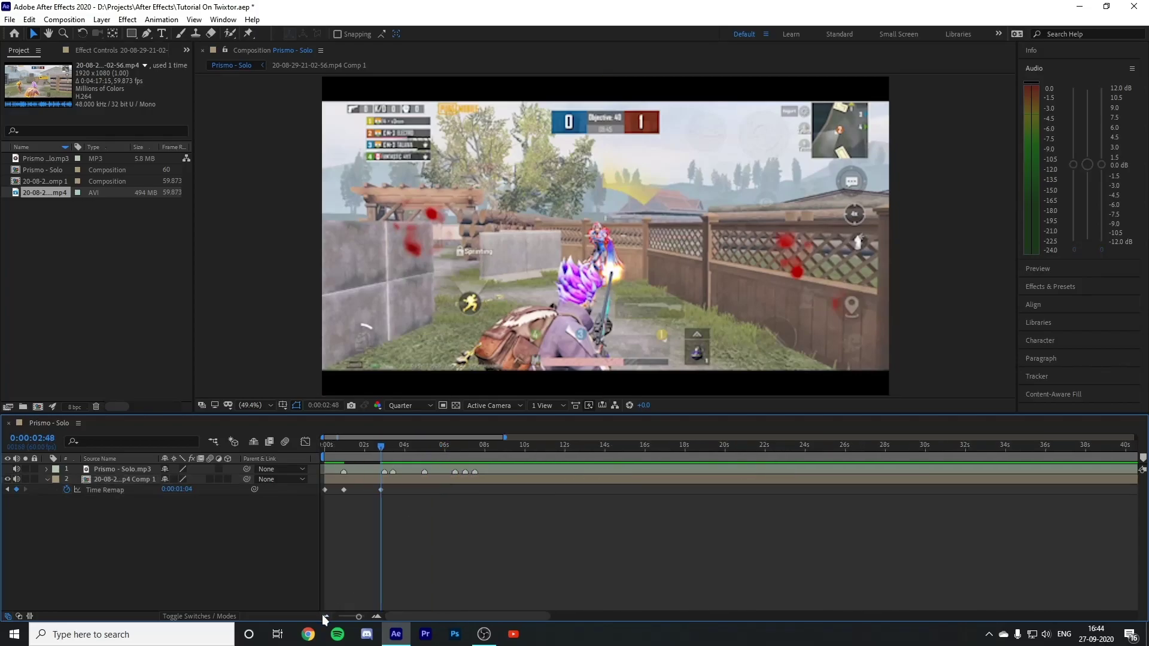
left_click(377, 614)
left_click(377, 614)
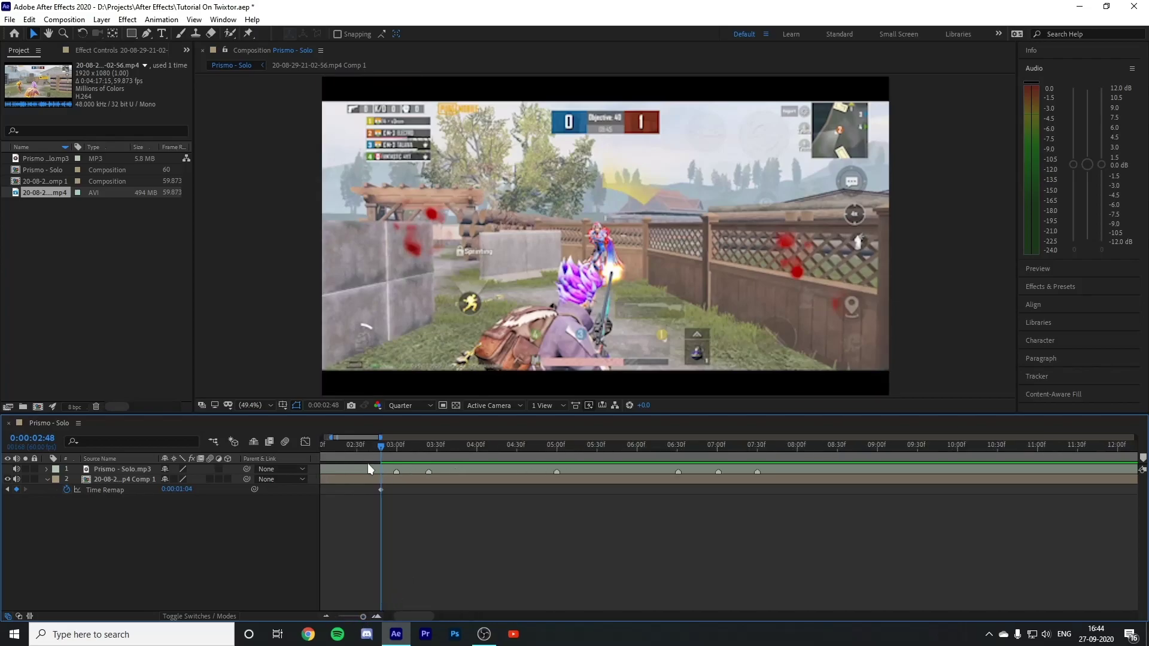
left_click_drag(380, 444, 408, 449)
left_click_drag(180, 489, 202, 493)
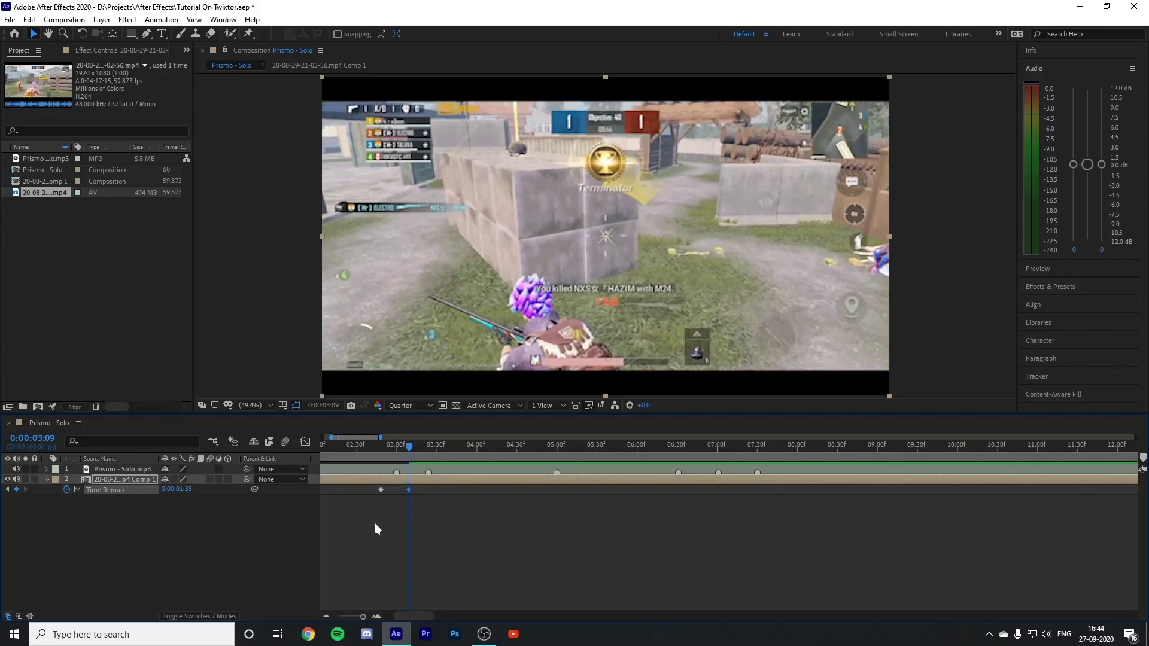
Step: Add a Time Remap keyframe with value 0:00:01:47 at 0:00:03:19, just before the third beat marker
mouse_move(408, 448)
left_mouse_down()
mouse_move(368, 452)
mouse_move(426, 462)
mouse_move(372, 455)
mouse_move(407, 465)
left_mouse_up()
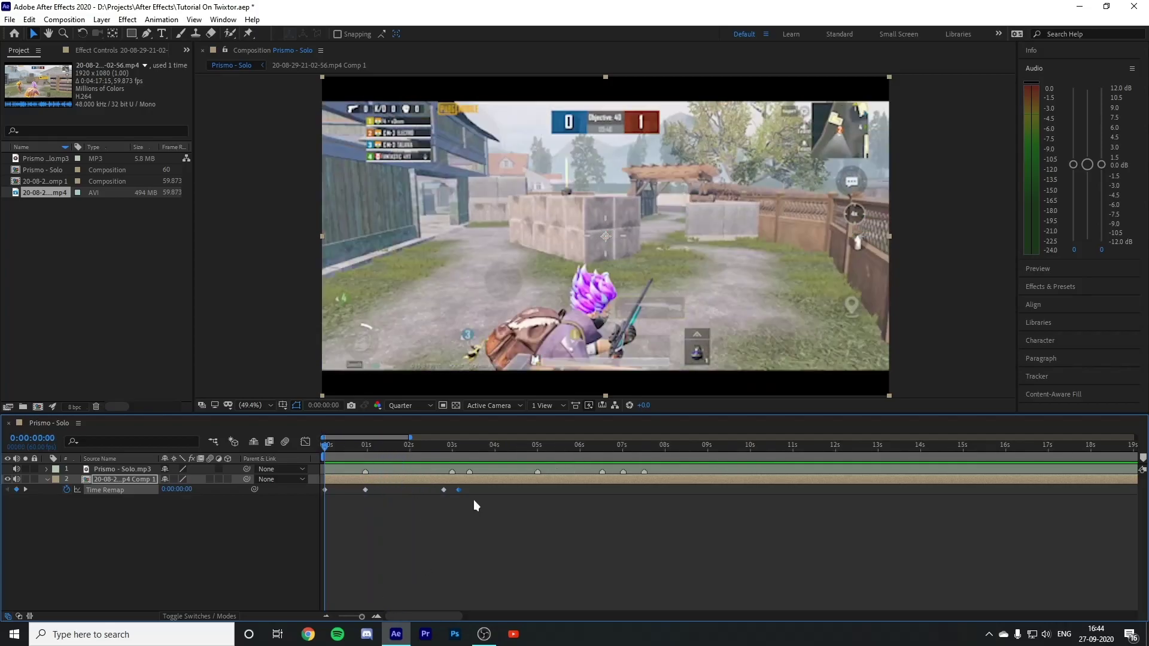
scroll(473, 500, "up", 2)
left_click_drag(340, 444, 443, 454)
left_click_drag(446, 455, 443, 455)
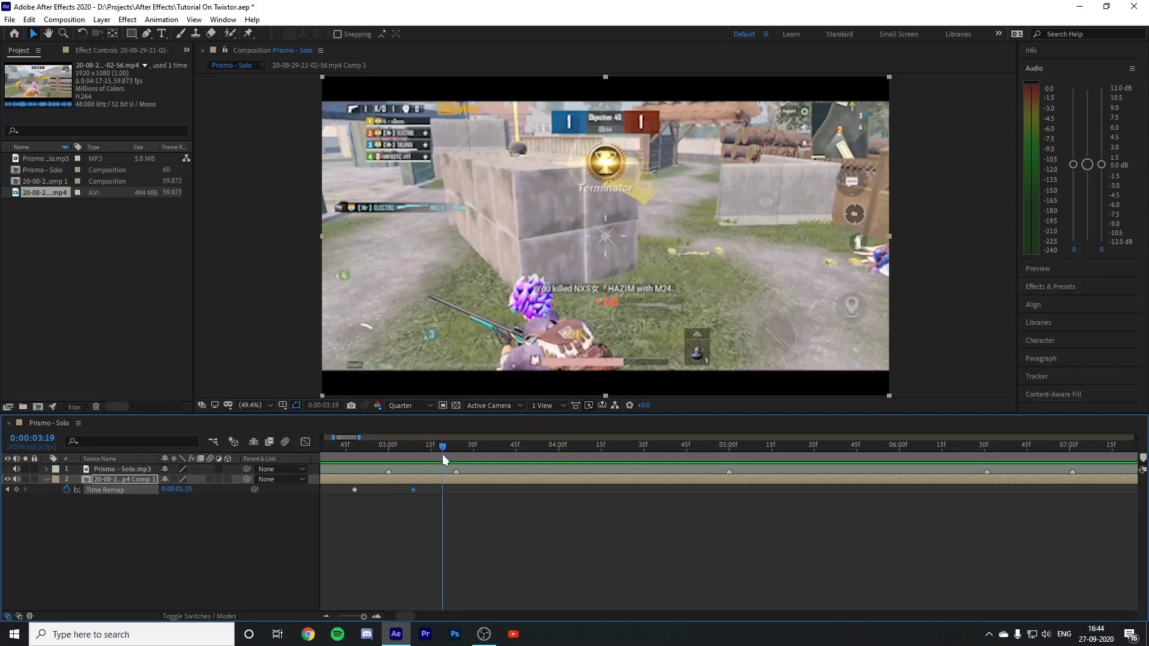
left_click_drag(190, 492, 189, 491)
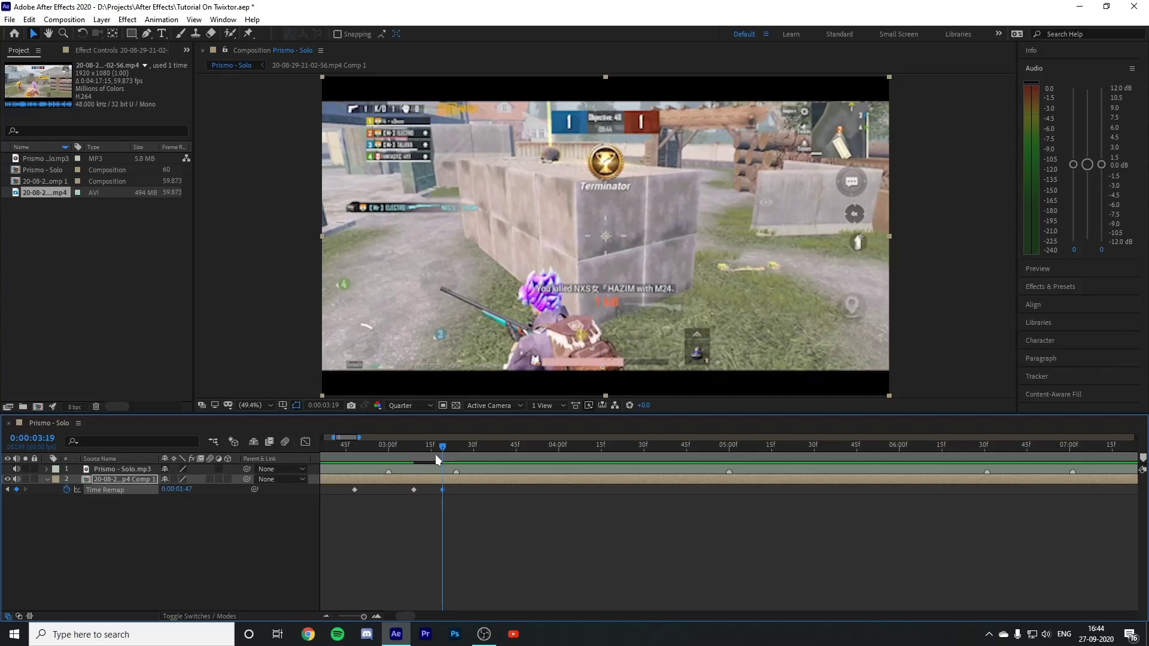
Step: Add Time Remap keyframes with value 0:00:02:13 at 0:00:03:30 and value 0:00:02:40 at the 0:00:05:00 beat marker
left_click_drag(443, 446, 473, 450)
left_click_drag(177, 489, 192, 498)
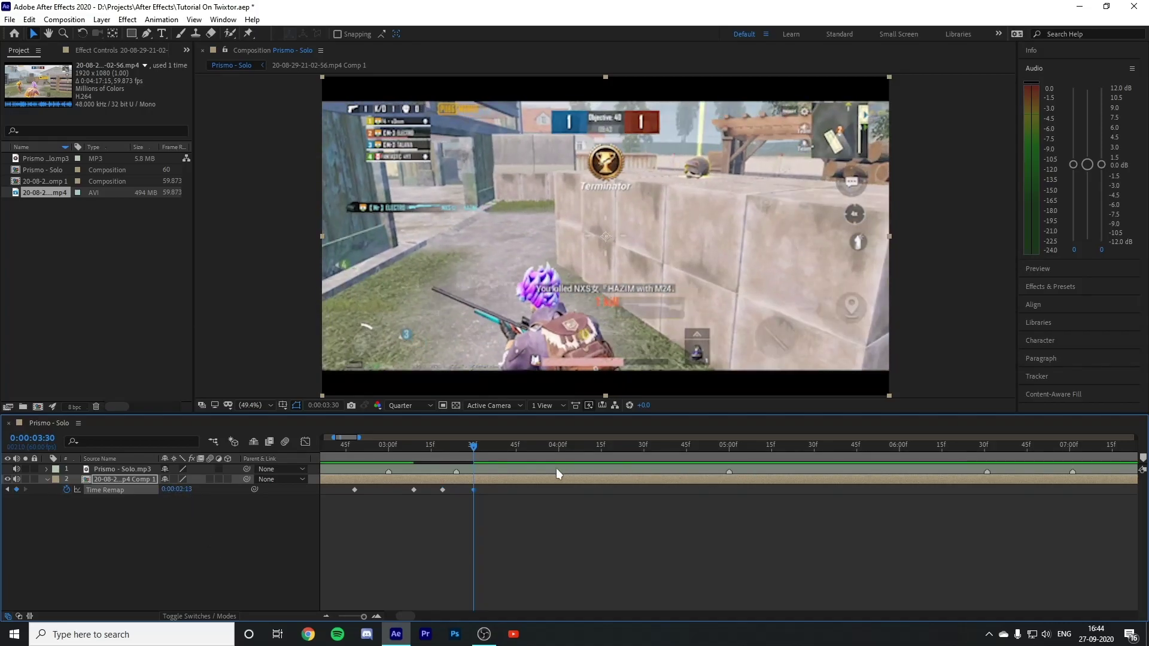
left_click_drag(472, 452, 712, 454)
left_click_drag(177, 489, 197, 495)
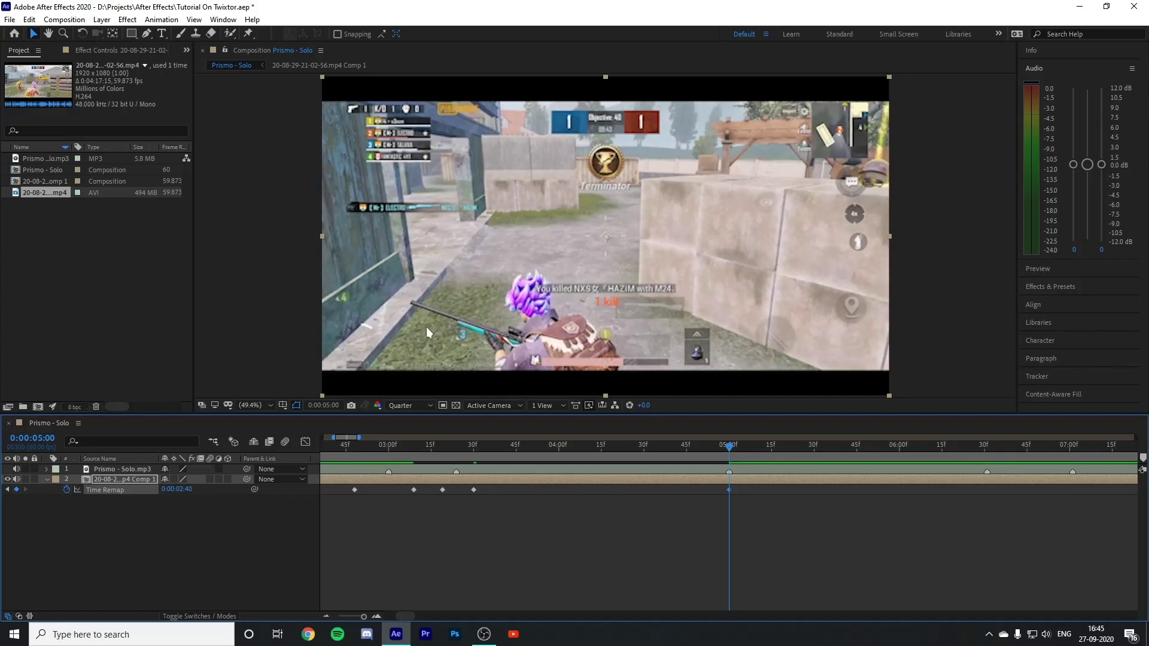
Step: Split the time-remapped gameplay layer at 0:00:05:00 and delete the part after the cut
left_click(328, 616)
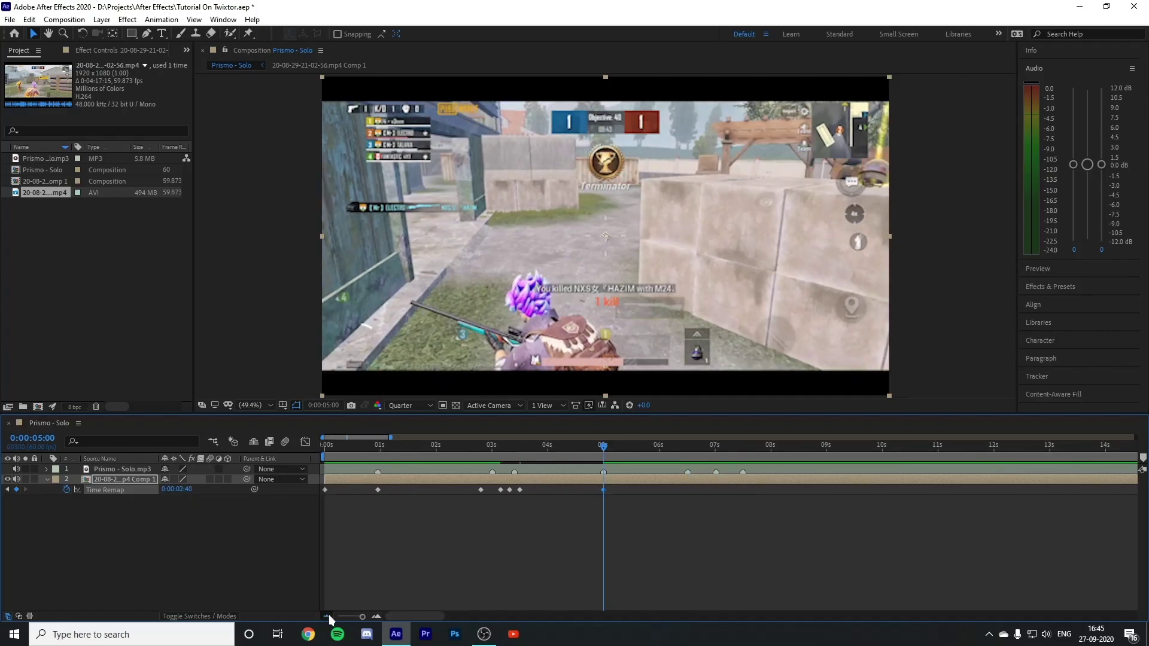
mouse_move(495, 447)
left_mouse_down()
mouse_move(318, 448)
mouse_move(492, 458)
left_mouse_up()
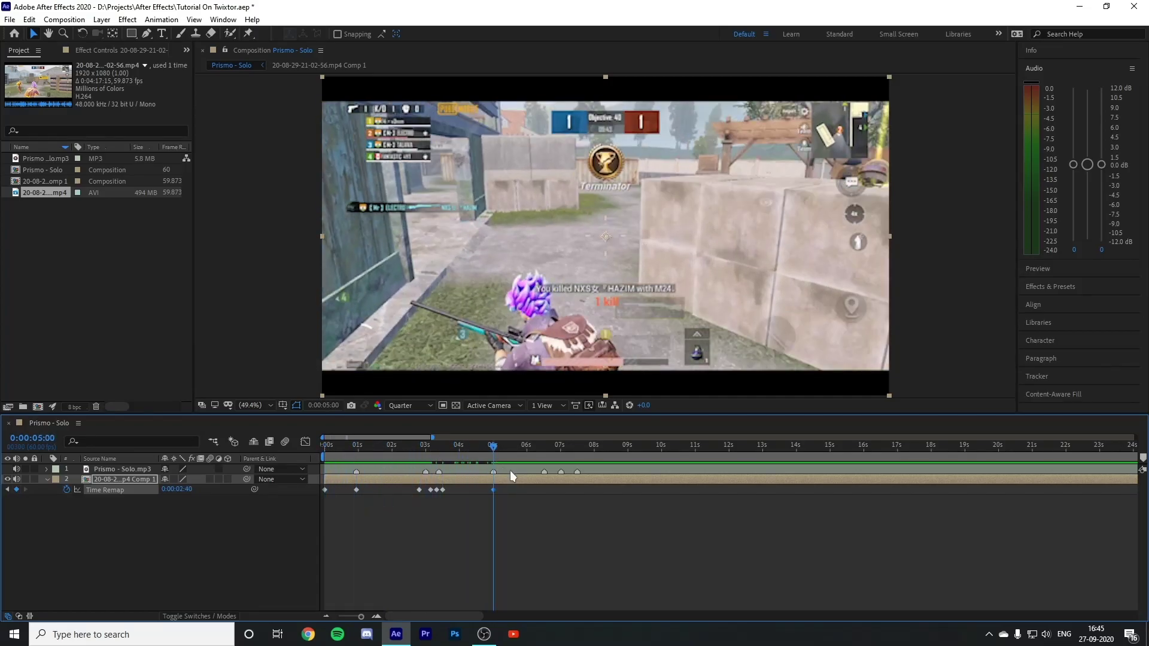
key("ctrl+shift+d")
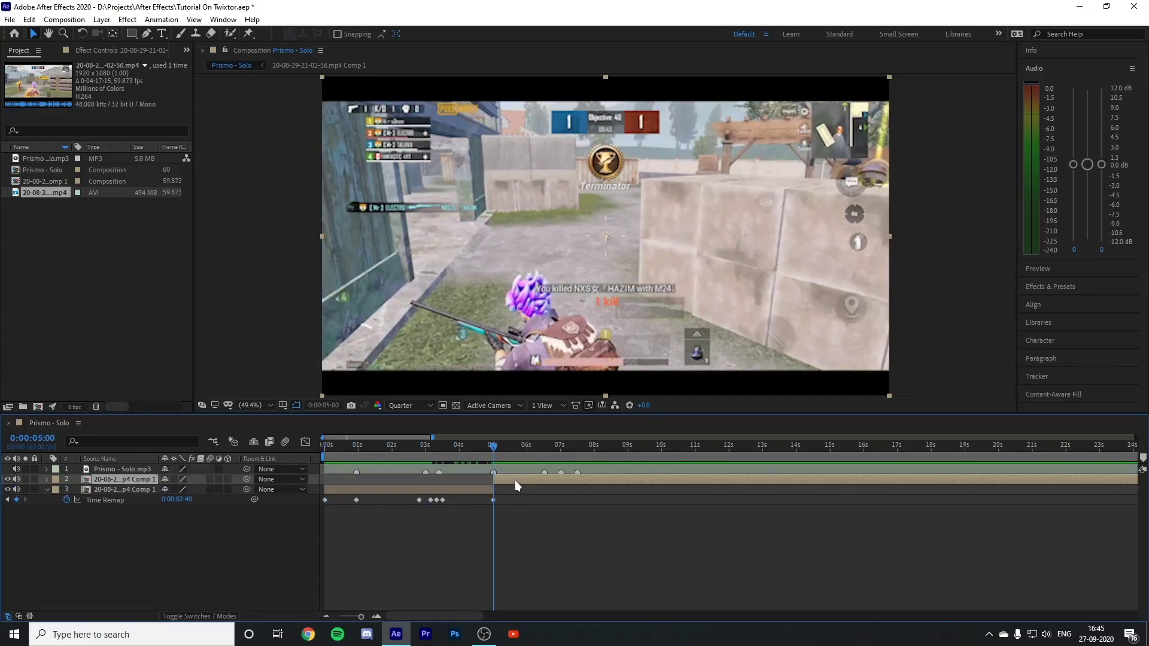
key("Delete")
Step: Preview the retimed gameplay with the music from the start, then again from just before the 0:00:02:48 keyframe
left_click(505, 469)
left_click(383, 446)
left_click(322, 450)
key("space")
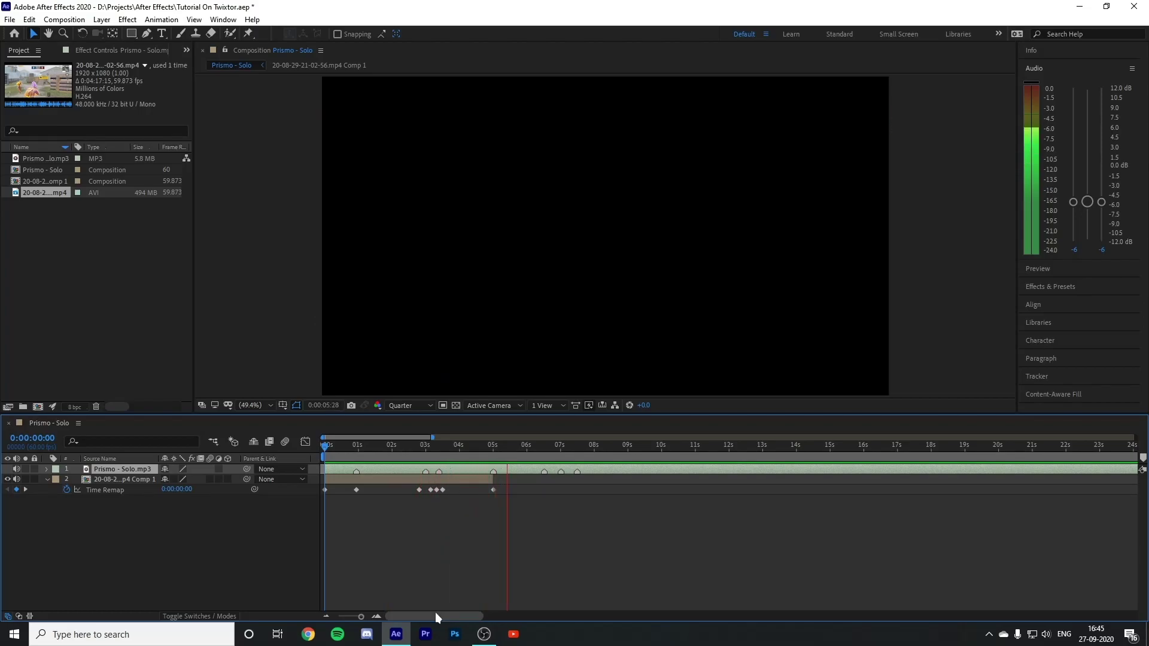
left_click(423, 450)
left_click_drag(421, 453, 413, 458)
key("space")
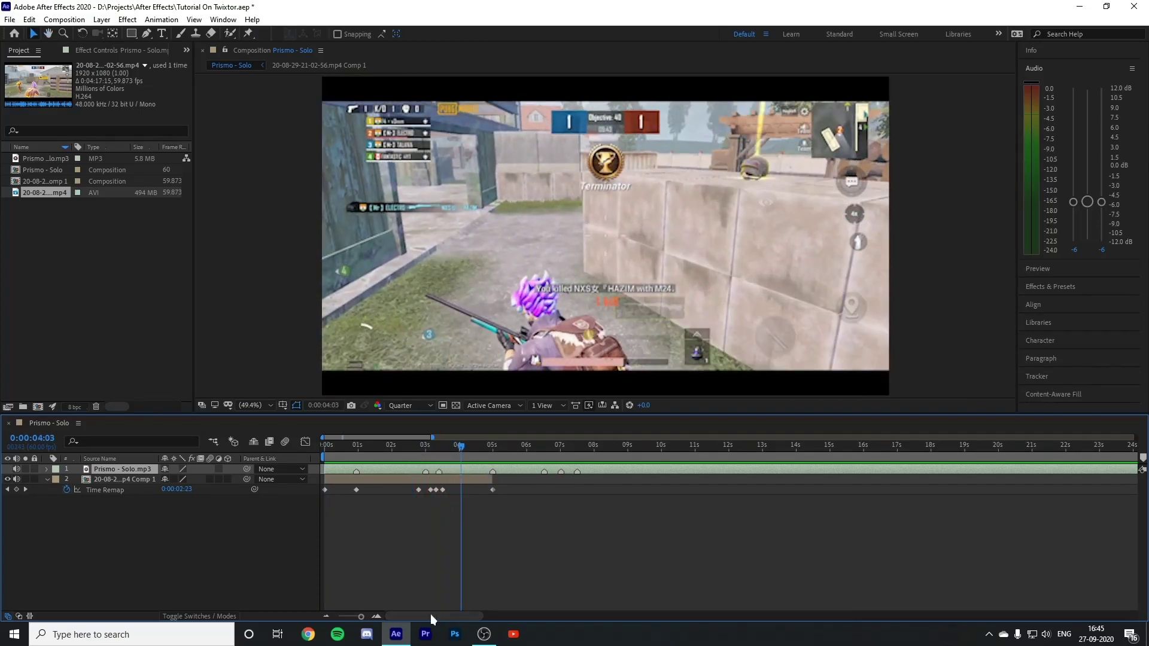
Step: Nudge the Time Remap keyframes around the second and third beat markers to 0:00:02:49, 0:00:03:18 and 0:00:03:32
scroll(447, 513, "up", 2)
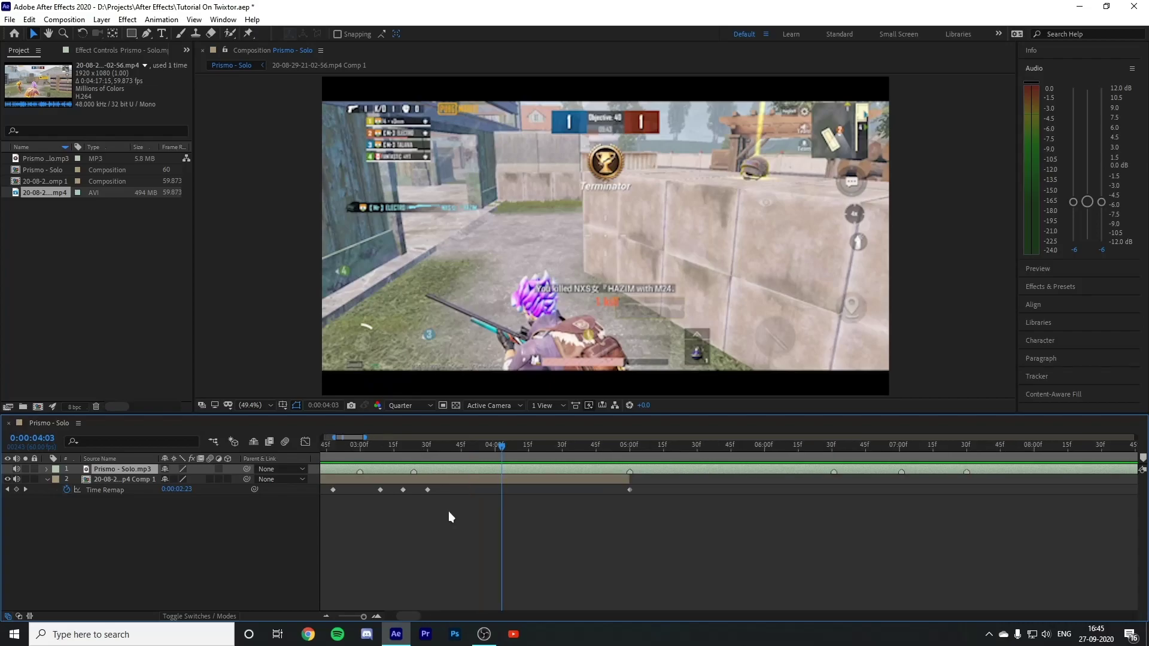
left_click(426, 490)
left_click_drag(430, 490, 432, 490)
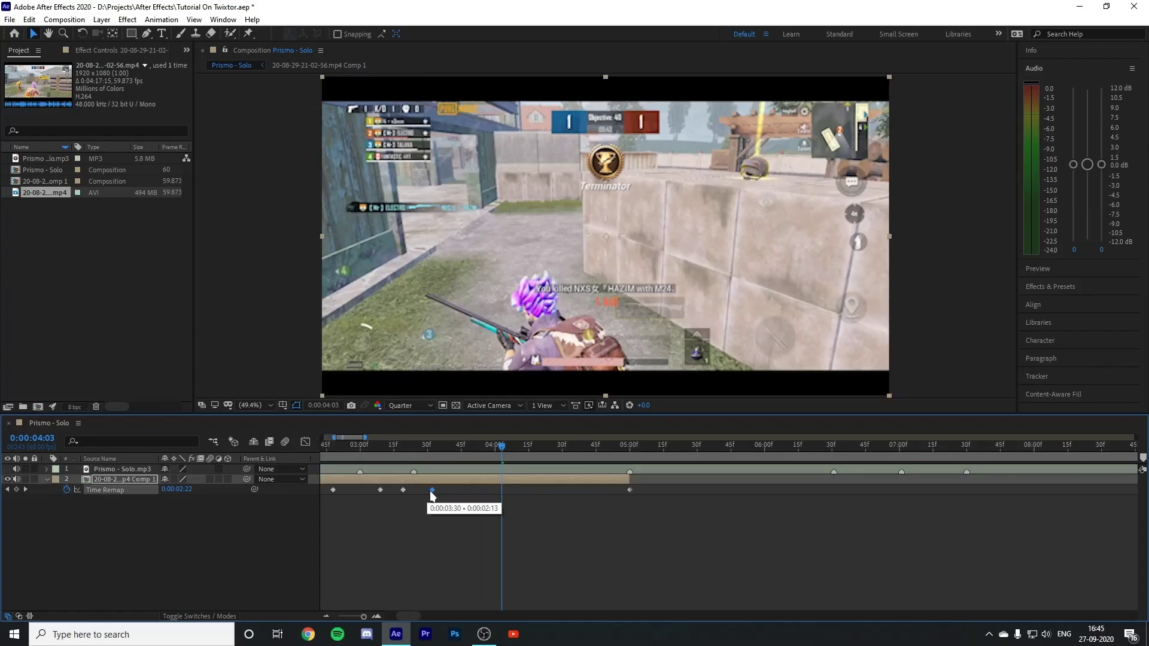
left_click(404, 491)
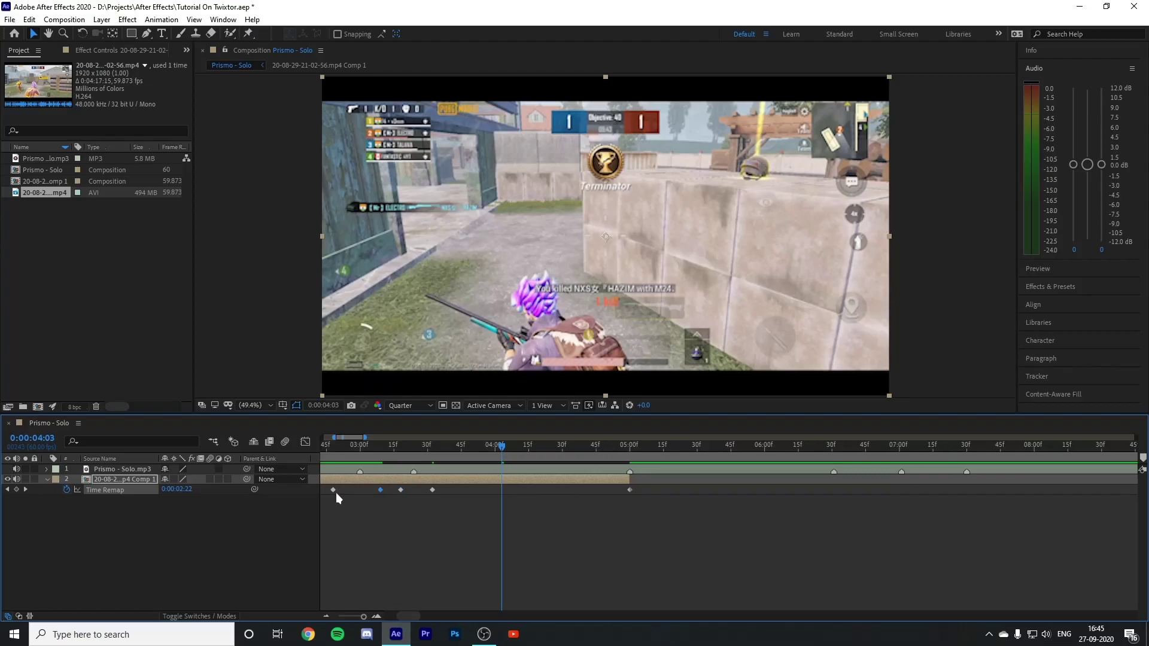
left_click_drag(333, 491, 335, 491)
Step: Preview the retimed gameplay with the music from near the start of the composition
left_click_drag(457, 447, 292, 450)
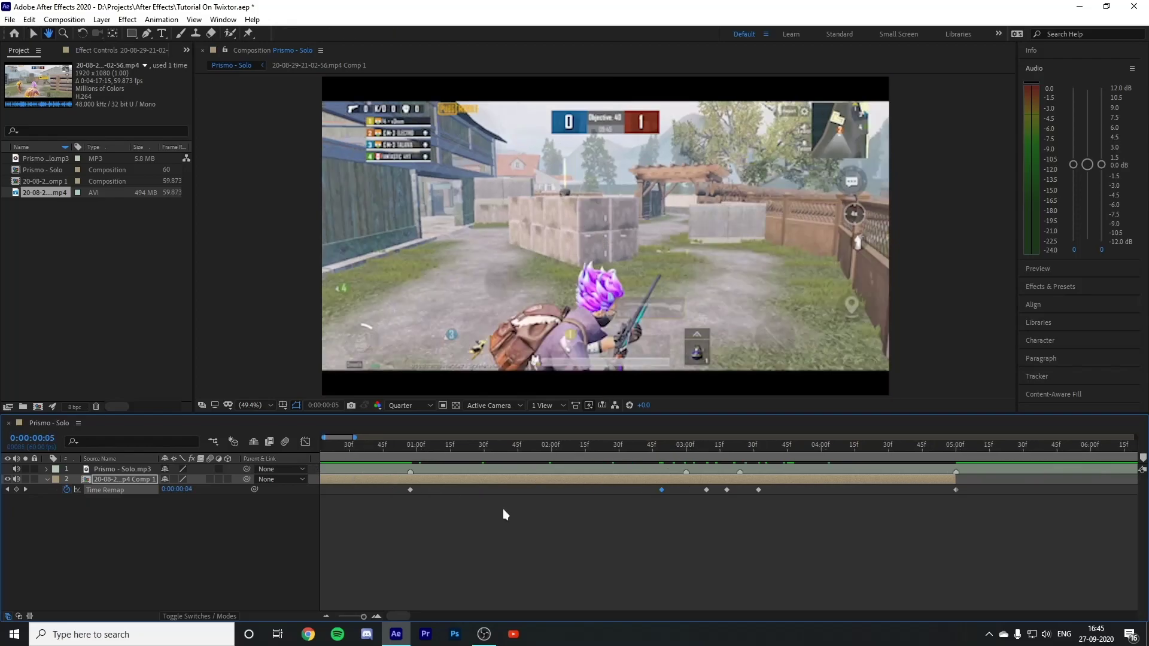
key("space")
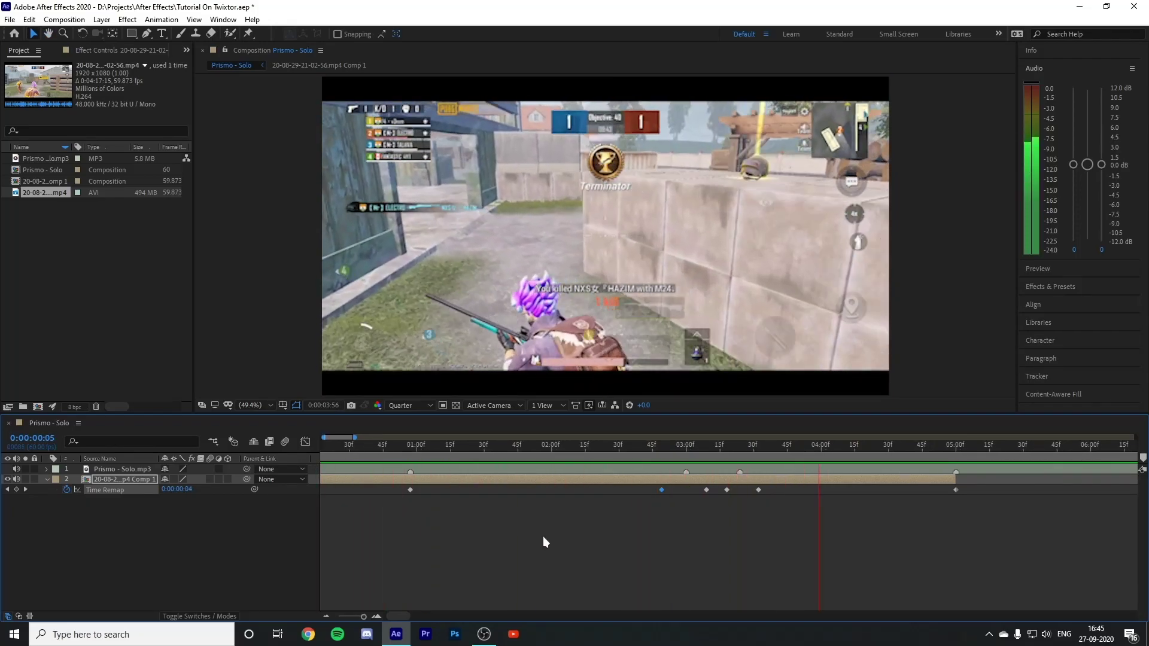
key("space")
Step: Set the Time Remap keyframe at 0:00:03:32 to 0:00:02:19 and preview the result from 0:00:02:49
mouse_move(751, 452)
left_mouse_down()
mouse_move(740, 452)
mouse_move(755, 450)
left_mouse_up()
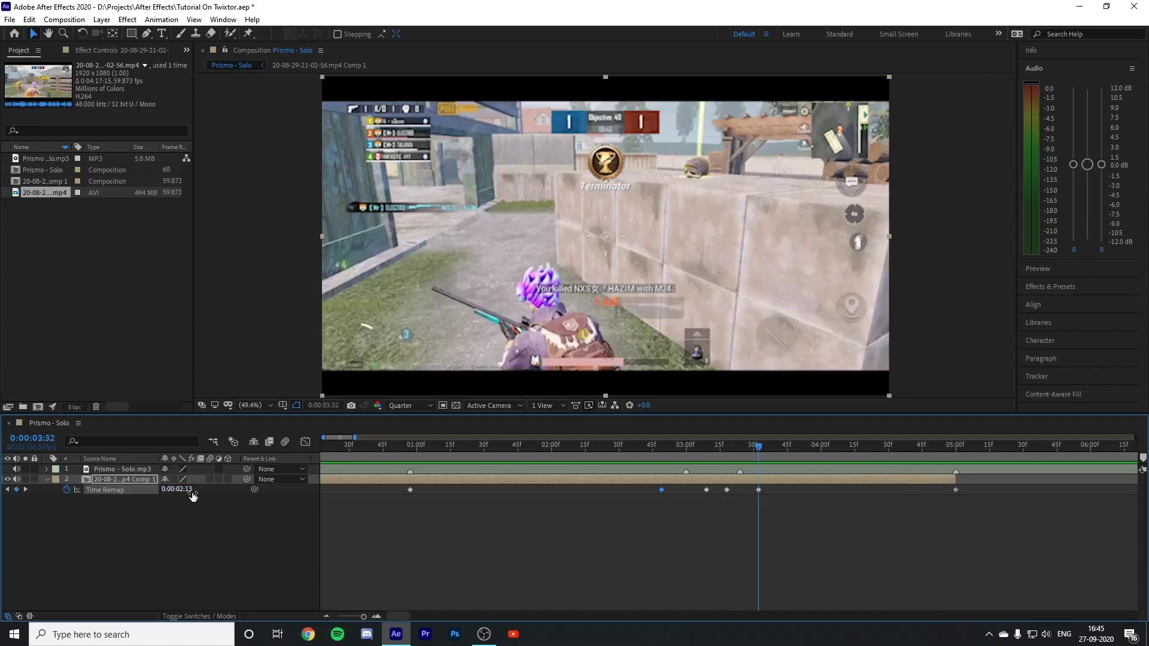
left_click_drag(185, 489, 191, 492)
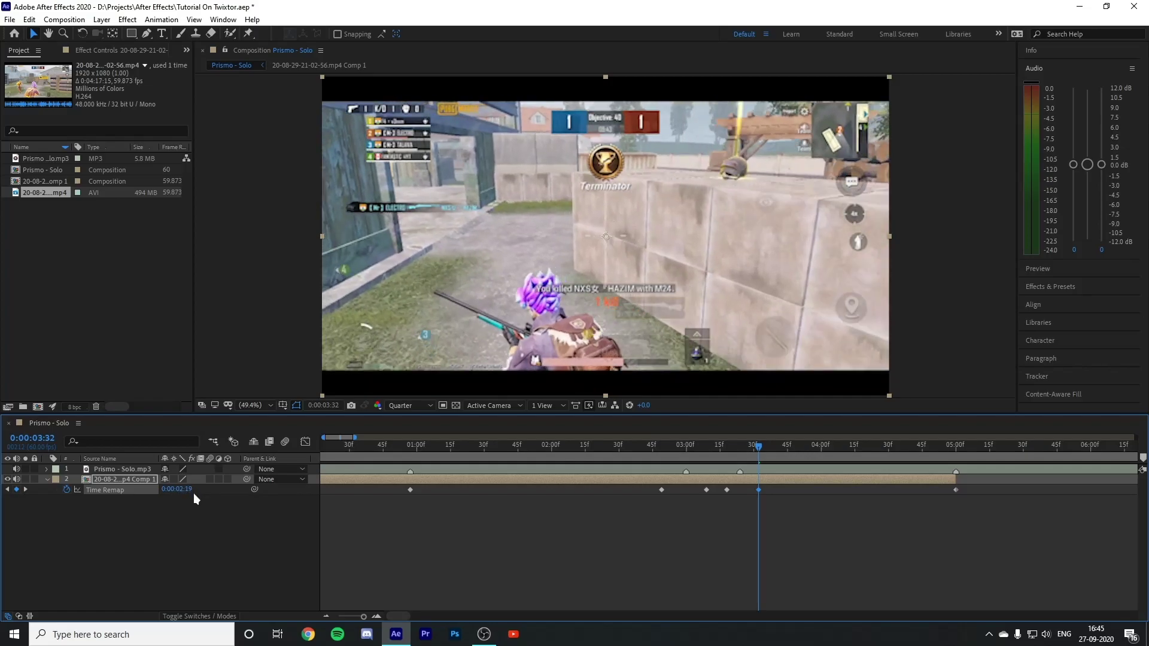
left_click(663, 446)
left_click(662, 445)
key("space")
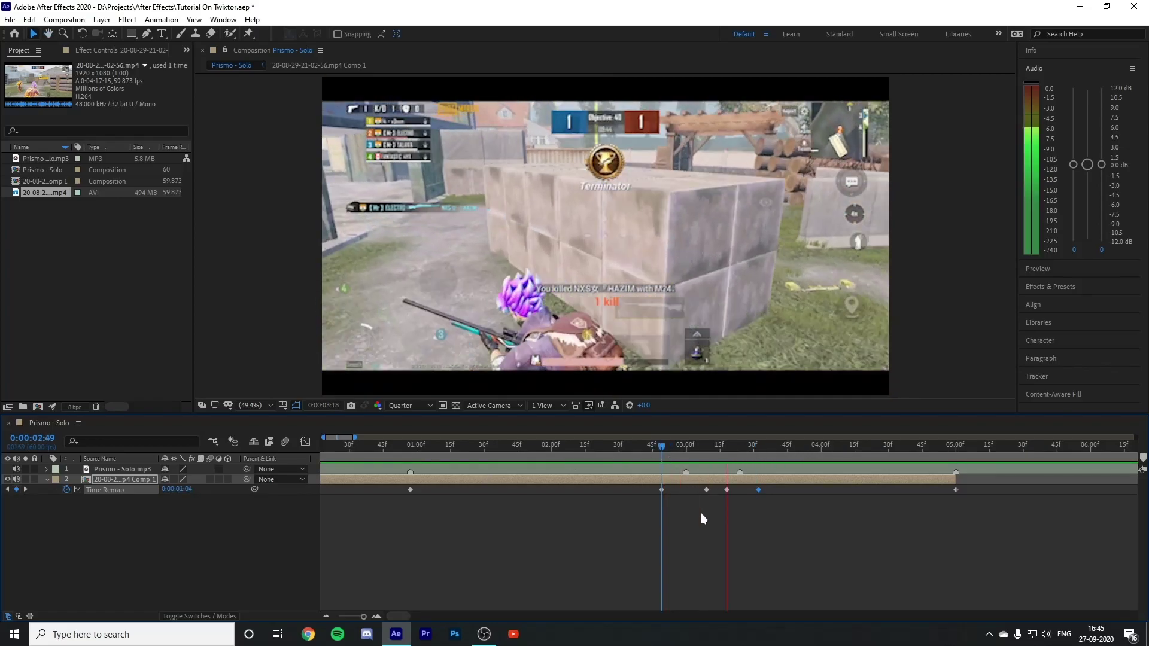
Step: Move the Time Remap keyframe before the second beat marker to 0:00:02:54 and the one after the third beat marker to 0:00:03:31
left_click_drag(661, 446, 583, 450)
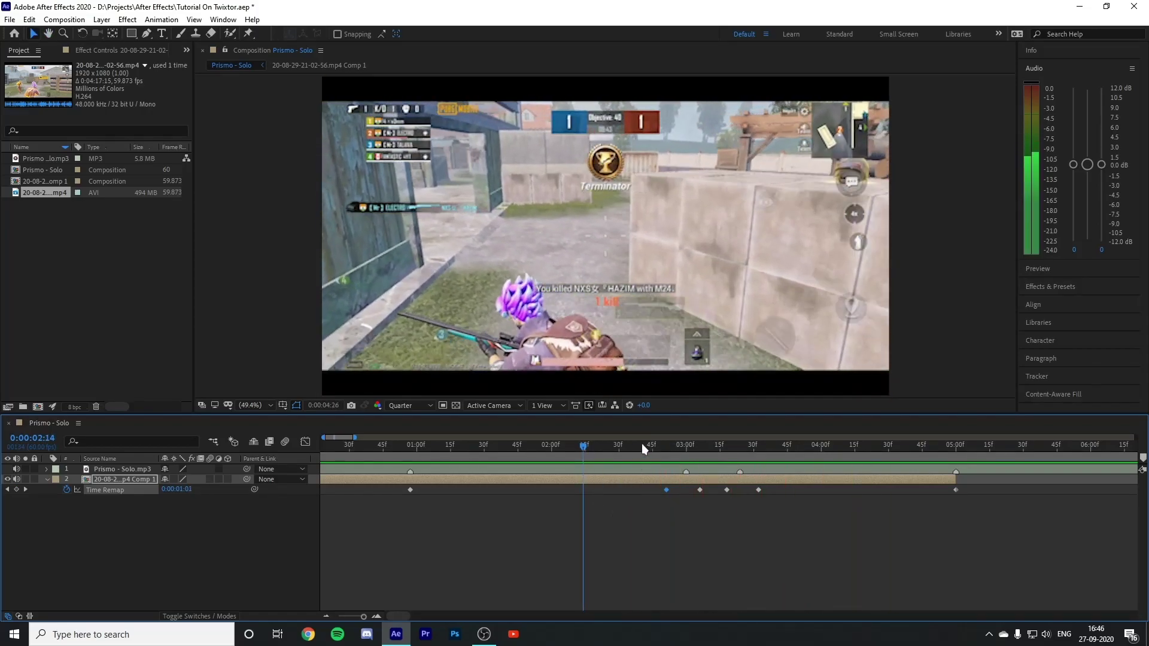
left_click(642, 447)
left_click_drag(641, 450, 675, 454)
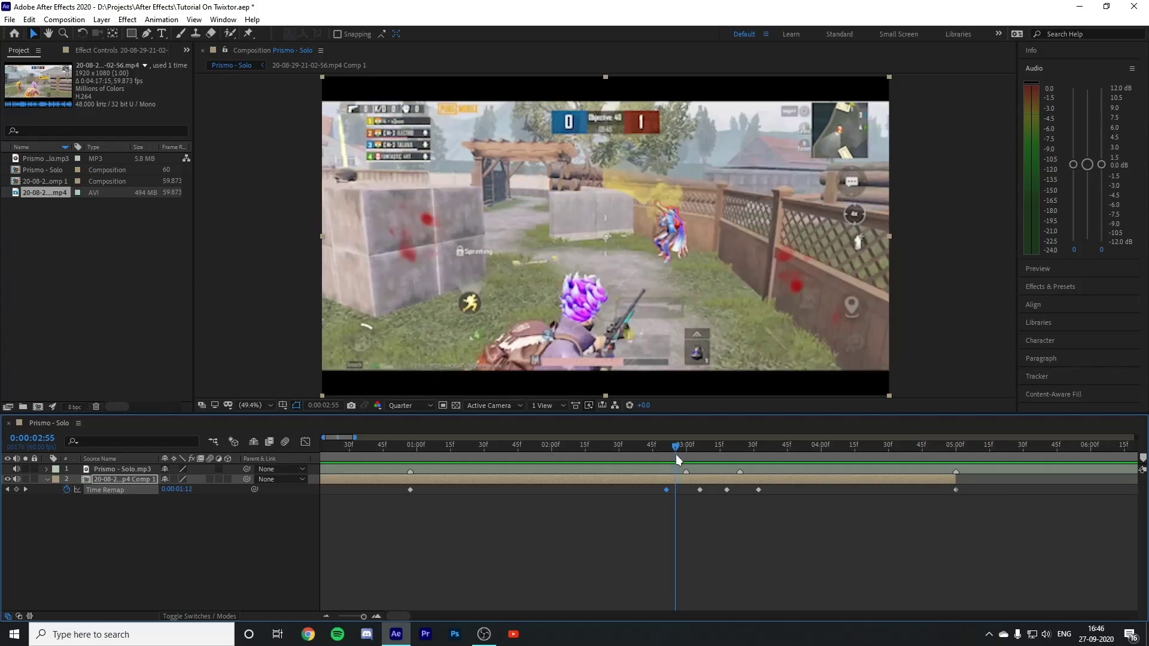
left_click_drag(667, 489, 675, 489)
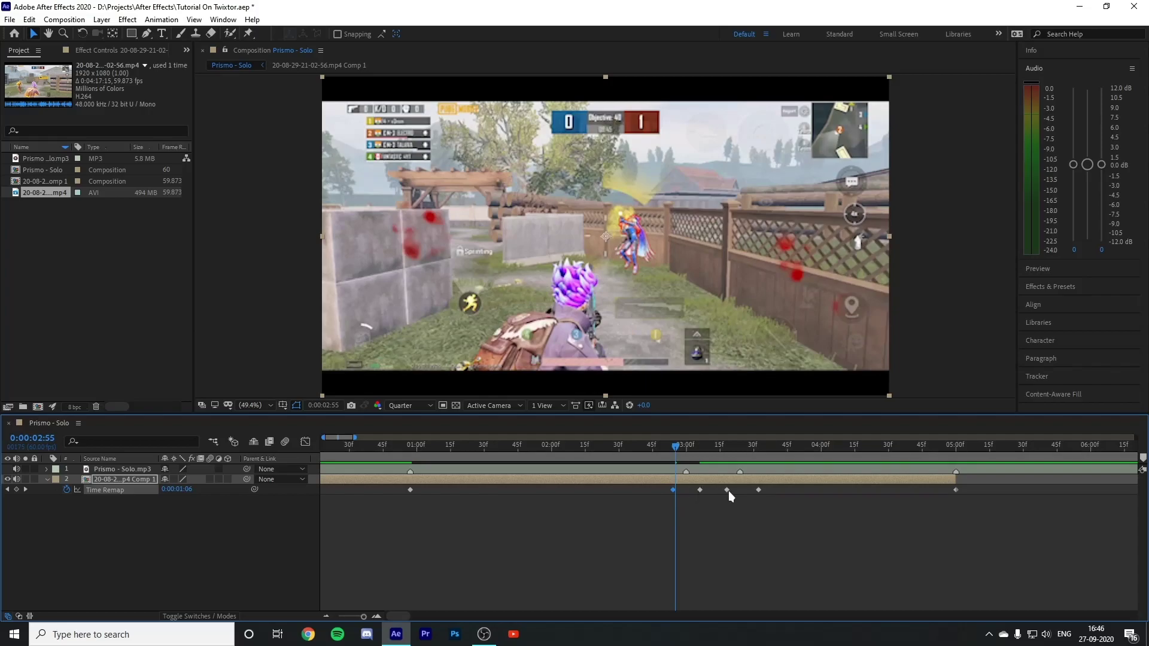
left_click_drag(759, 490, 755, 489)
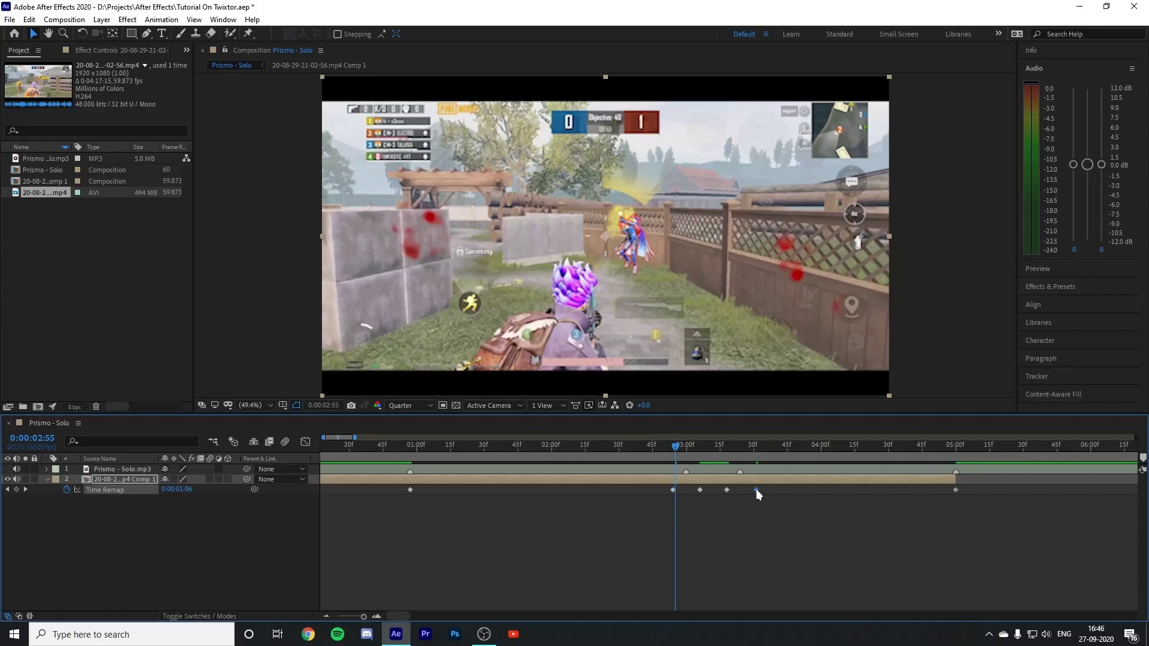
Step: Preview the adjusted keyframe timing against the music repeatedly, starting just before the first beat marker
left_click(428, 447)
left_click_drag(424, 448, 397, 450)
key("space")
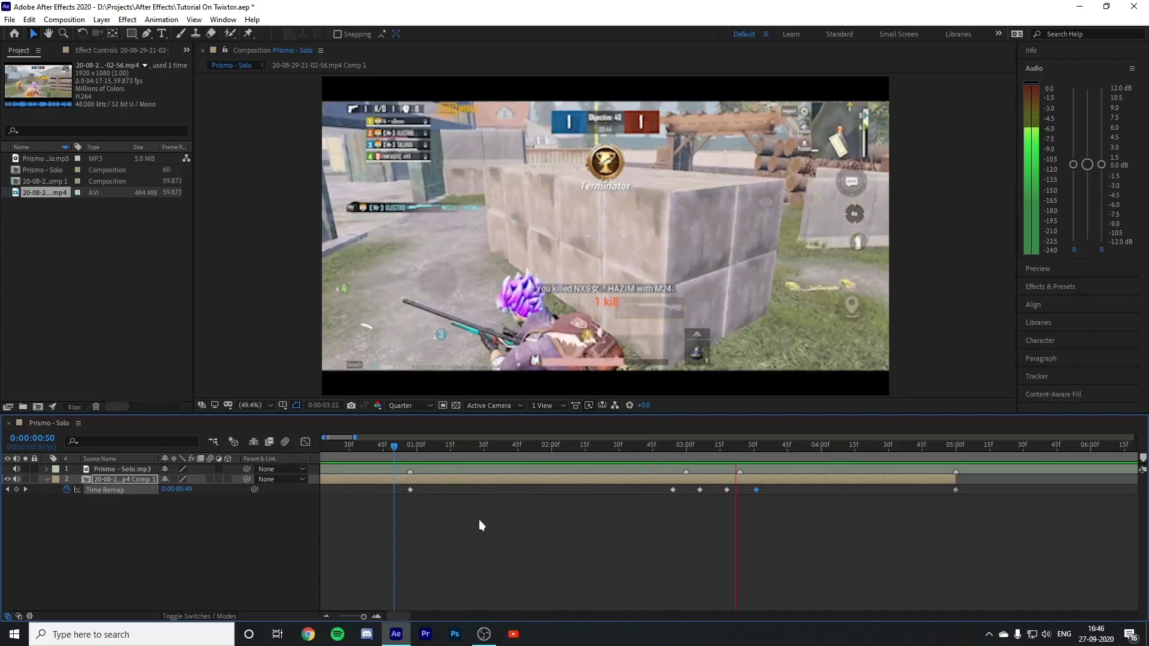
left_click_drag(597, 450, 533, 446)
key("space")
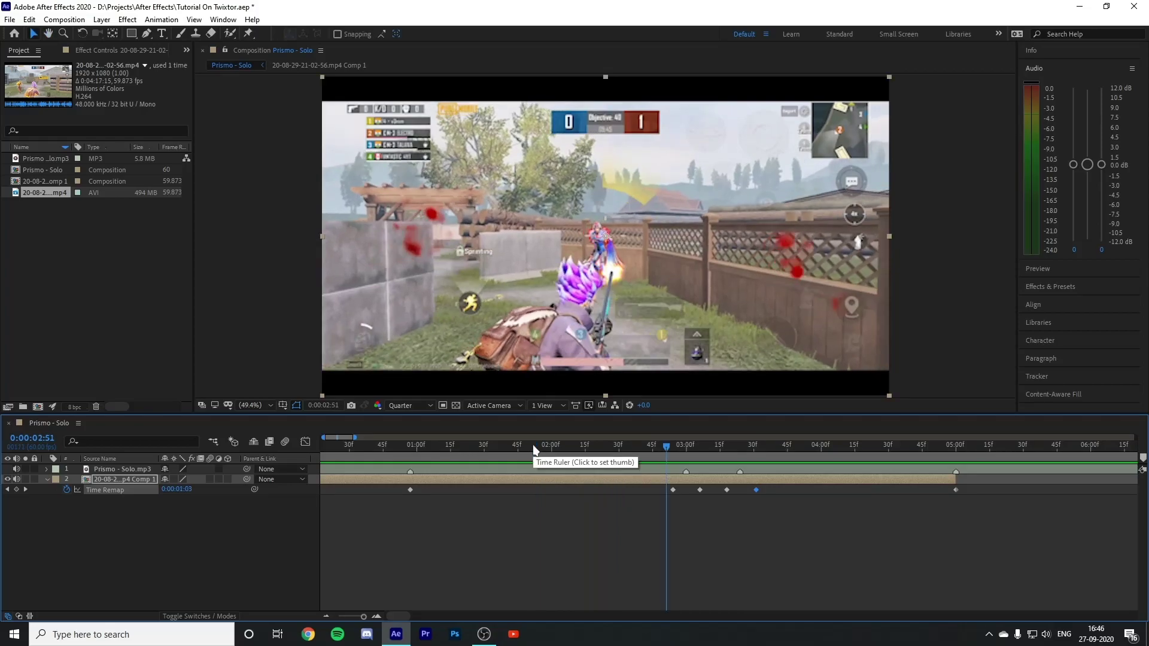
left_click_drag(667, 448, 401, 445)
key("space")
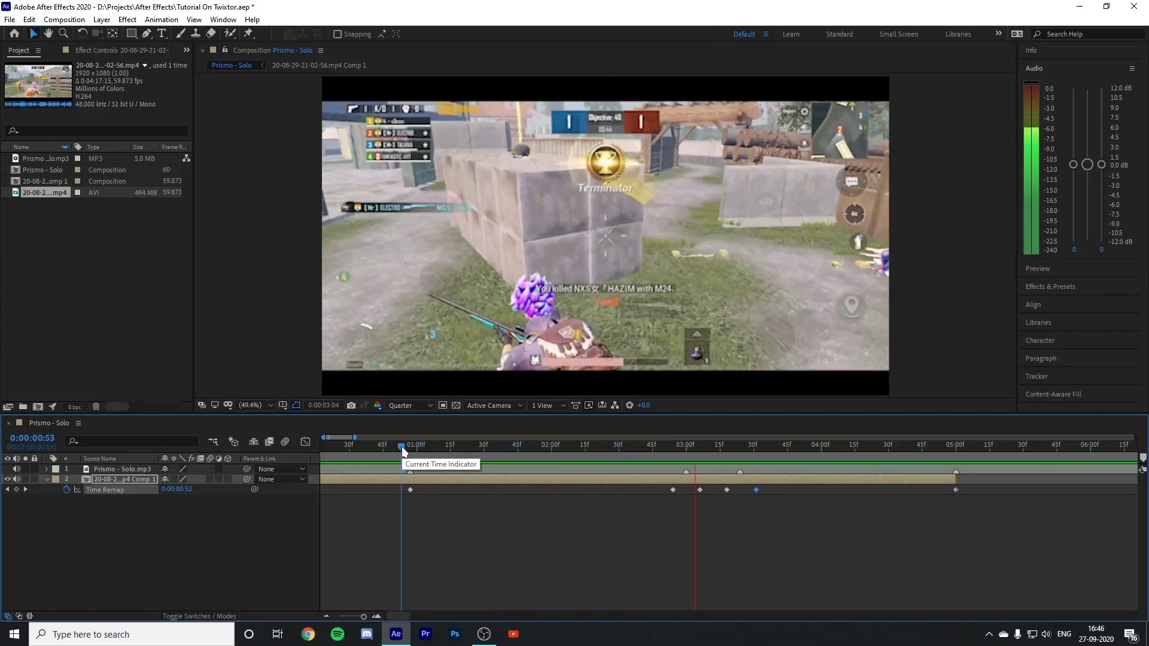
key("space")
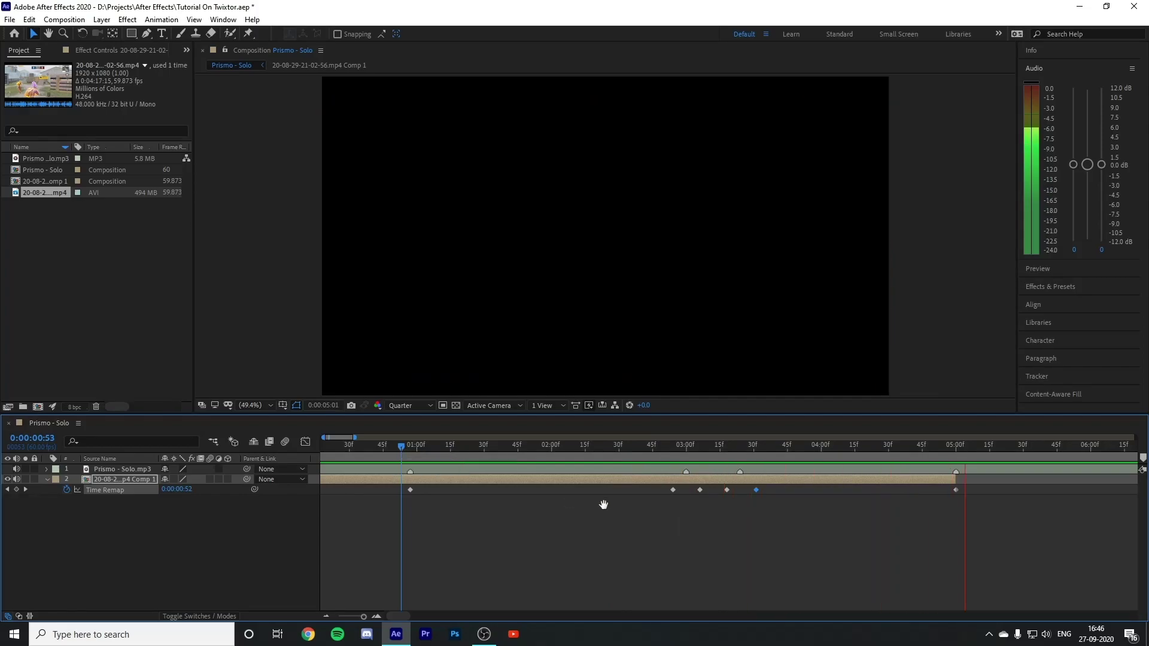
Step: Lower the Time Remap value at the 0:00:03:18 keyframe to 0:00:01:43 and slightly further, previewing the gameplay after each change
left_click(694, 452)
left_click_drag(694, 451, 727, 455)
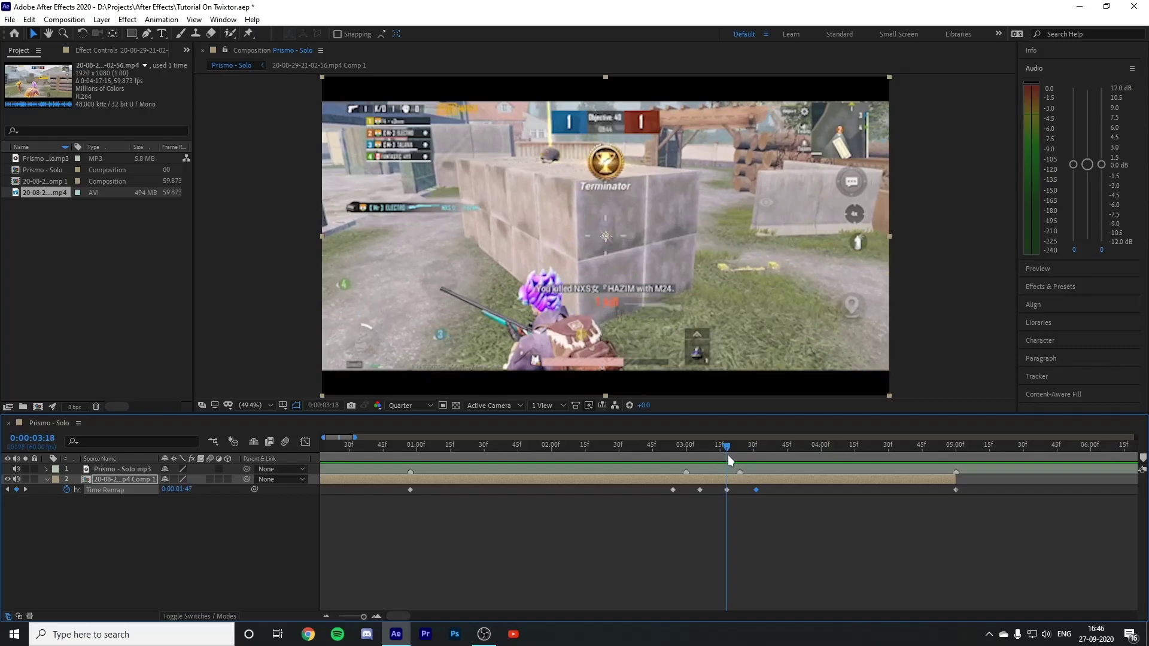
left_click_drag(172, 489, 168, 489)
left_click_drag(562, 439, 365, 451)
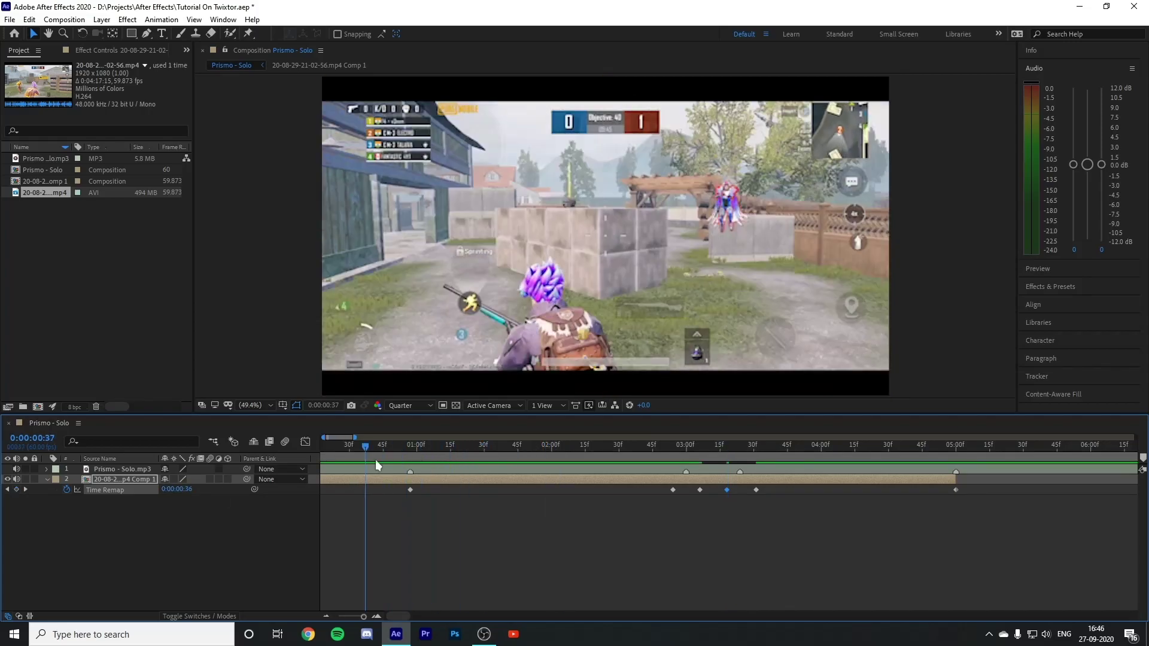
key("space")
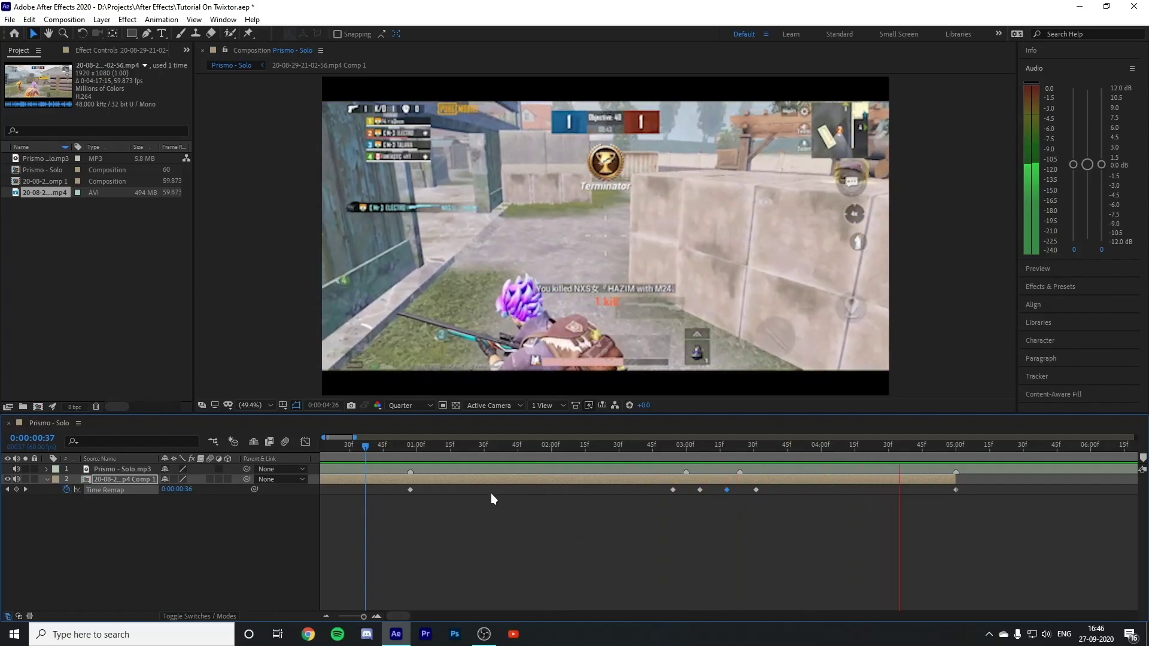
left_click_drag(676, 455, 727, 464)
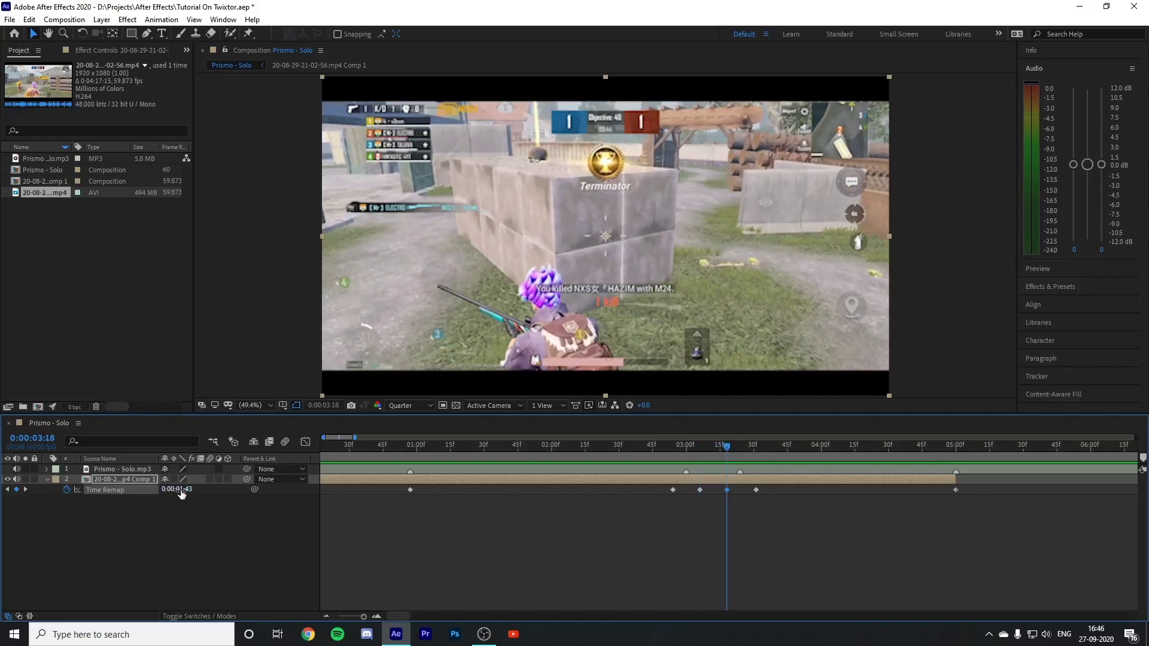
left_click_drag(180, 489, 176, 489)
left_click_drag(694, 450, 290, 458)
key("space")
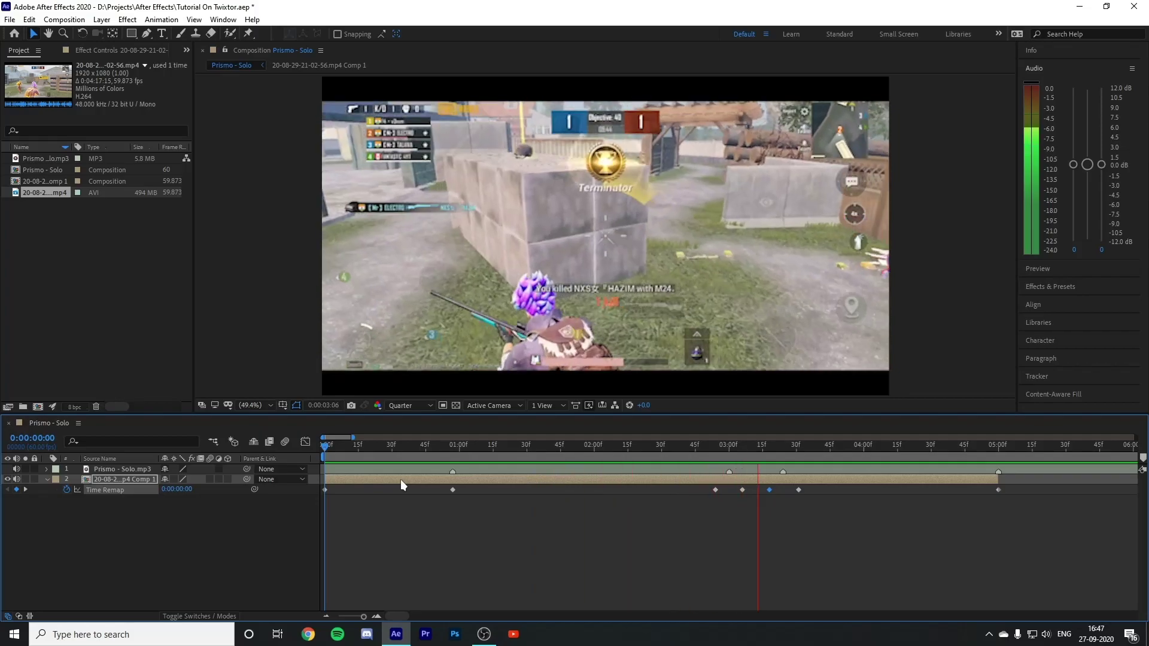
key("space")
Step: Apply Easy Ease to all Time Remap keyframes except the first one
left_click_drag(1034, 504, 1014, 497)
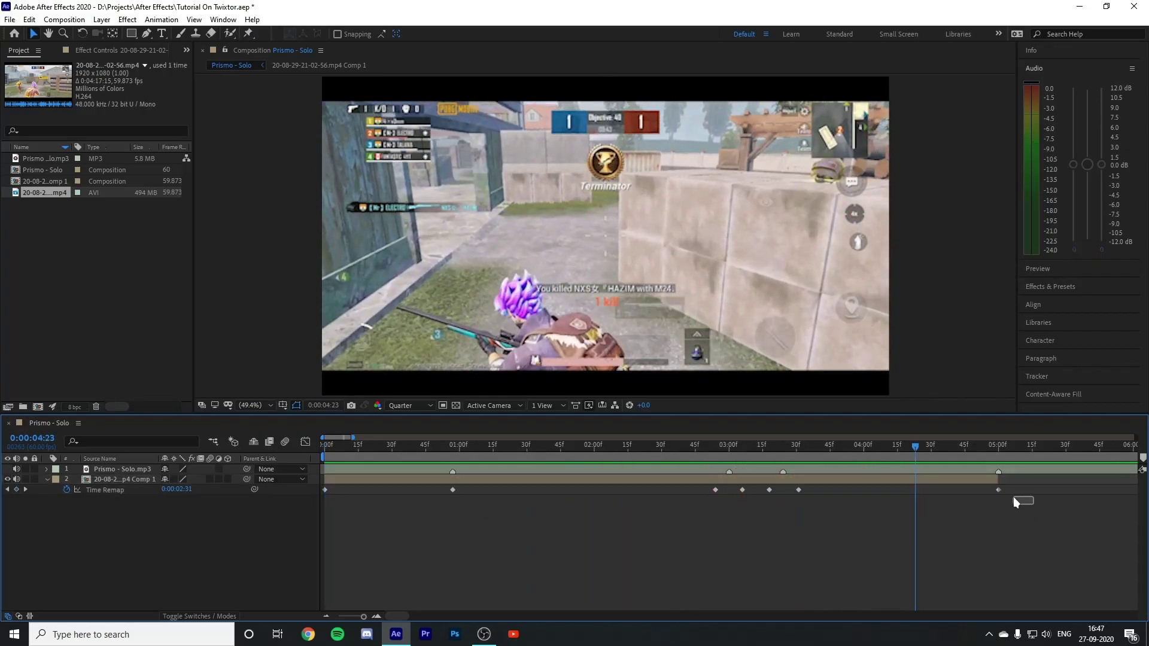
left_click_drag(882, 496, 652, 512)
left_click_drag(432, 515, 1008, 488)
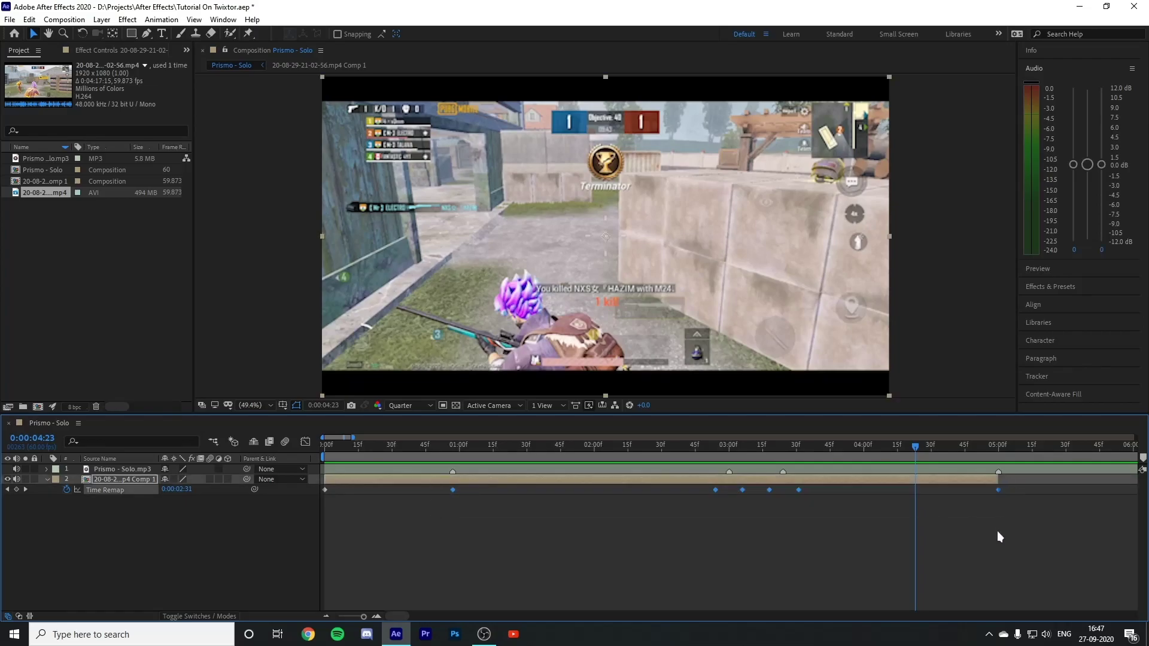
right_click(775, 490)
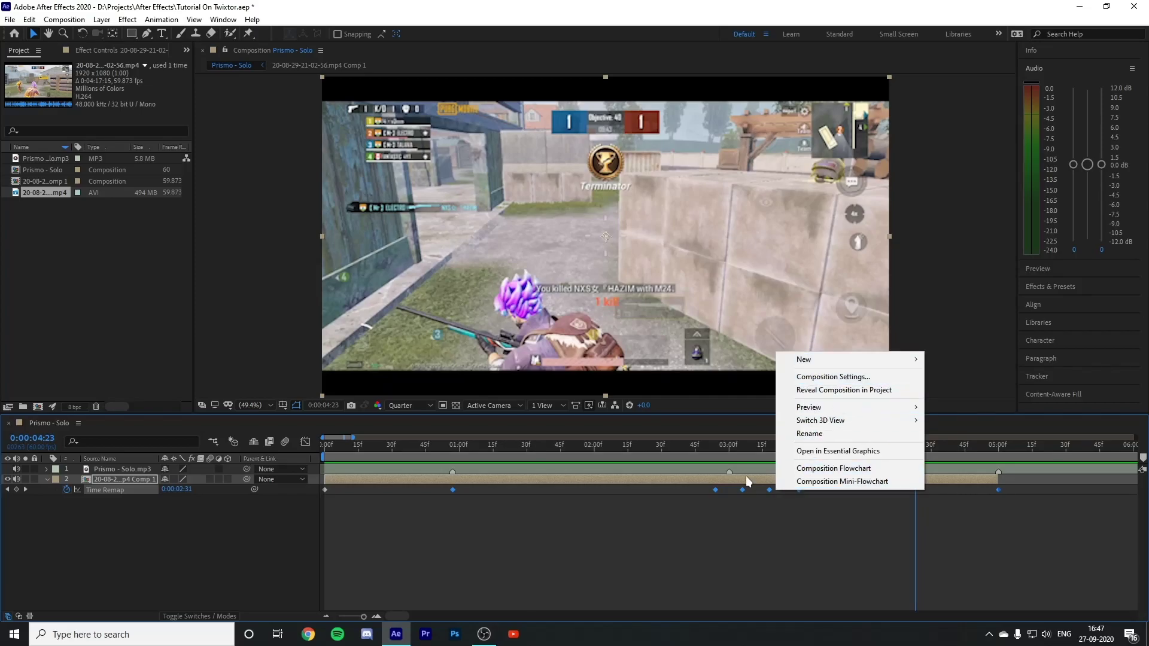
right_click(715, 490)
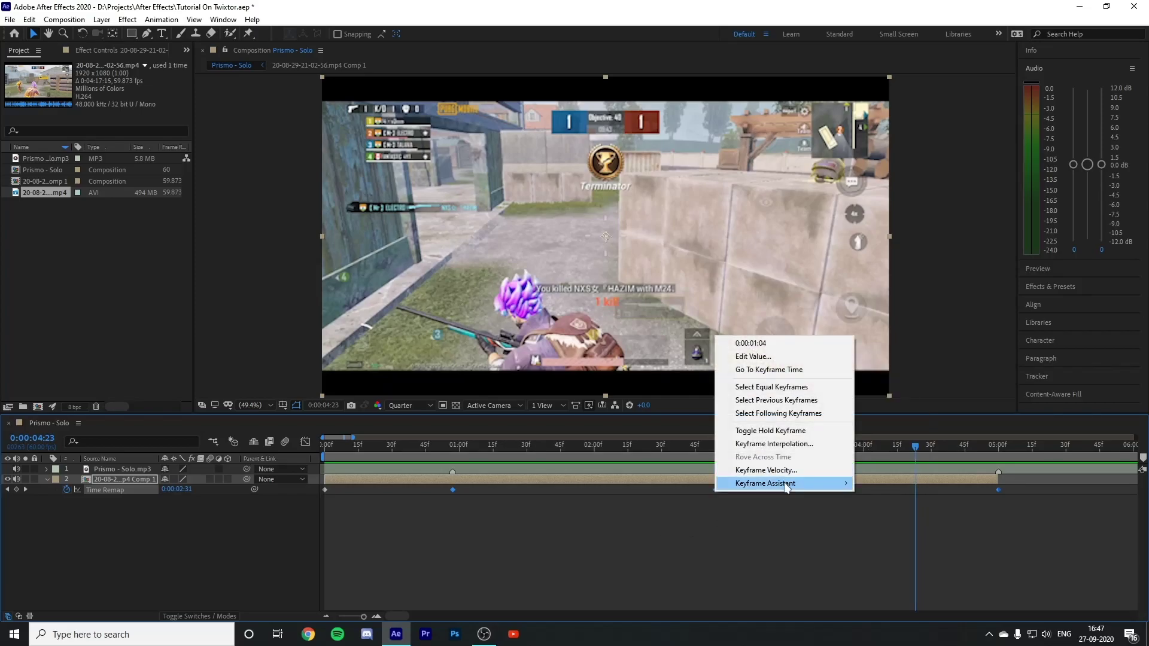
mouse_move(786, 487)
left_click(913, 524)
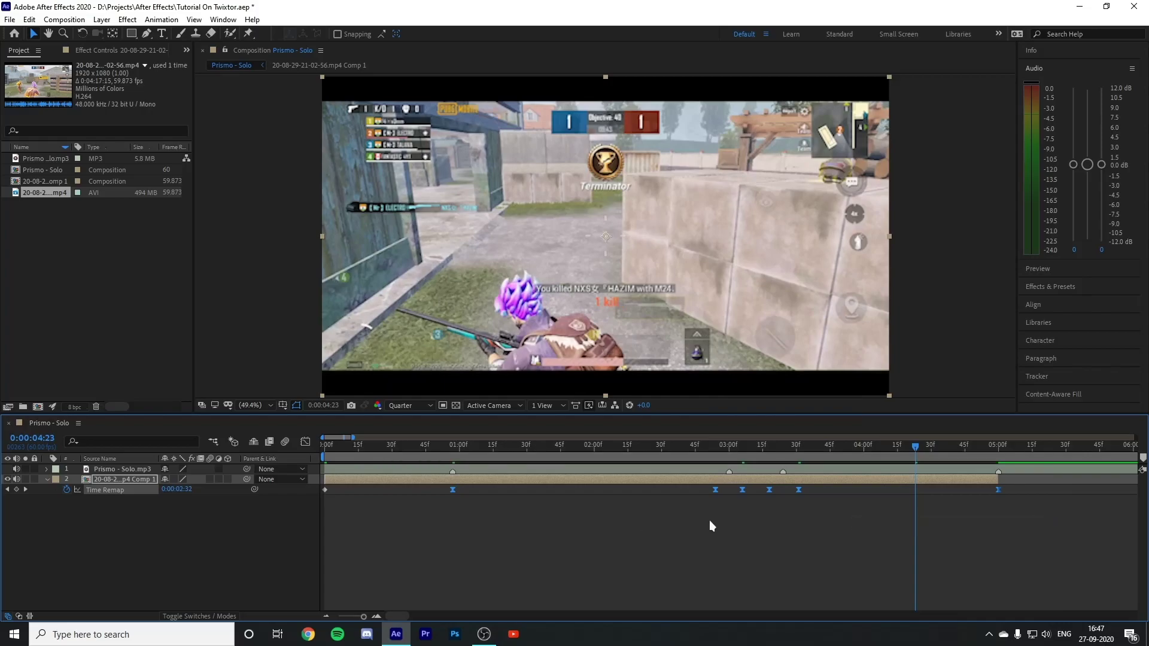
Step: Preview the eased gameplay from the start and scrub through the section around the second and third beat markers
key("Home")
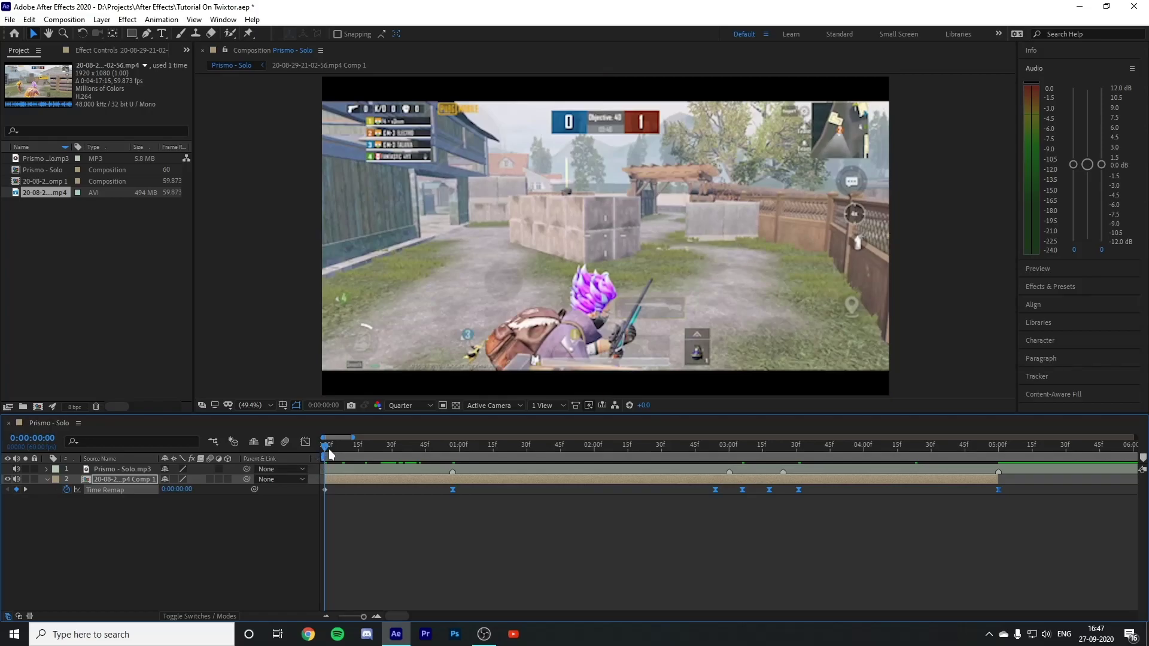
key("space")
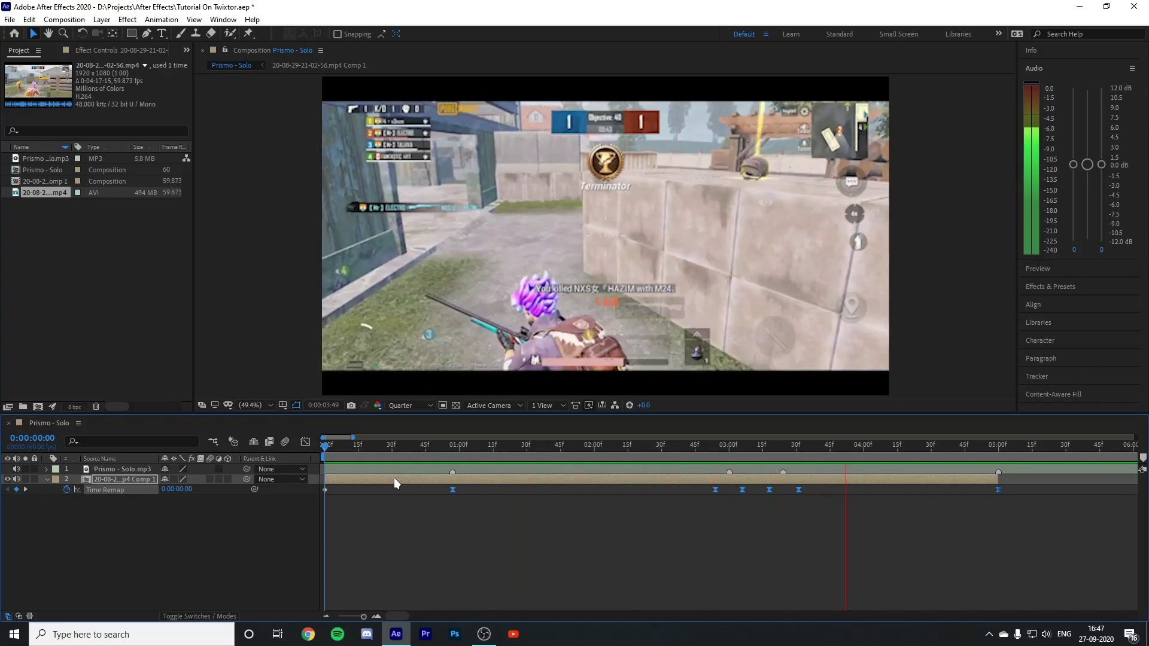
left_click(566, 538)
left_click(765, 446)
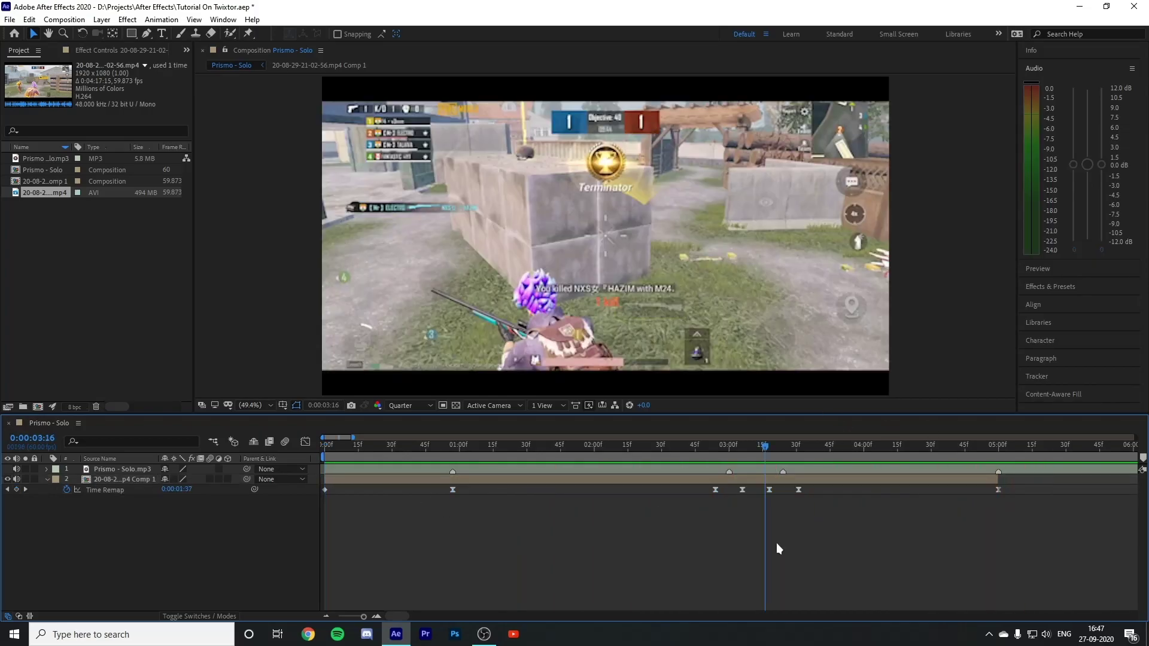
left_click_drag(738, 448, 673, 447)
Step: Show the Time Remap curve in the Graph Editor and lengthen the easing handles between 0:00:02:54 and 0:00:03:06 for a steeper ramp
left_click(715, 490)
key("shift+F3")
scroll(723, 571, "up", 2)
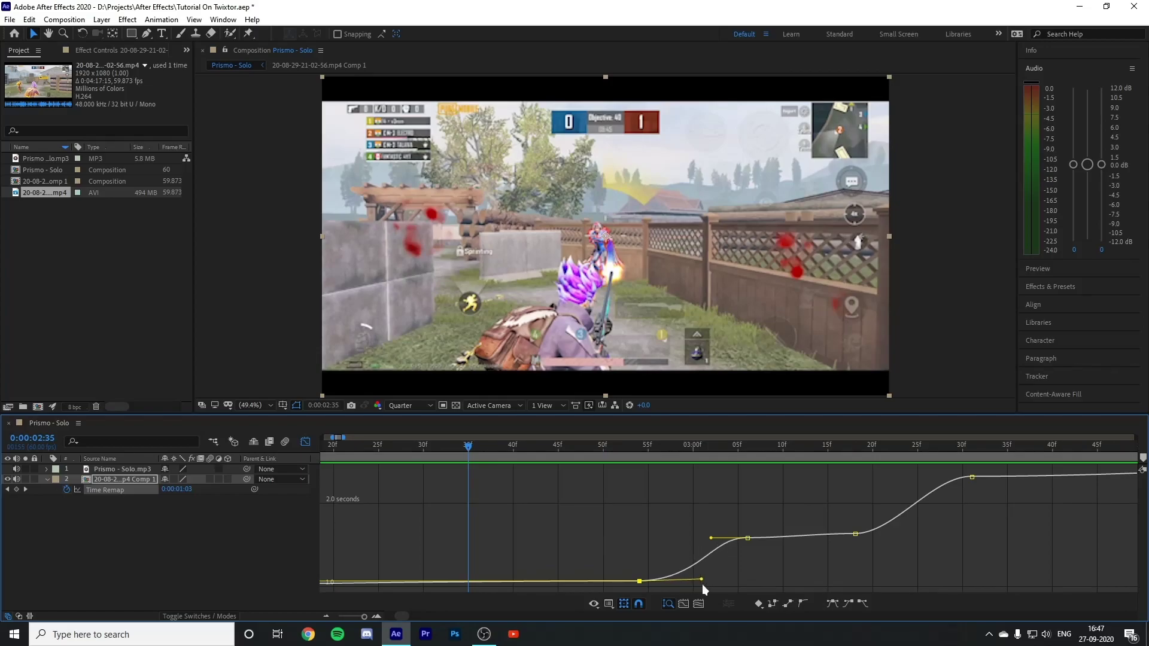
left_click_drag(710, 538, 664, 538)
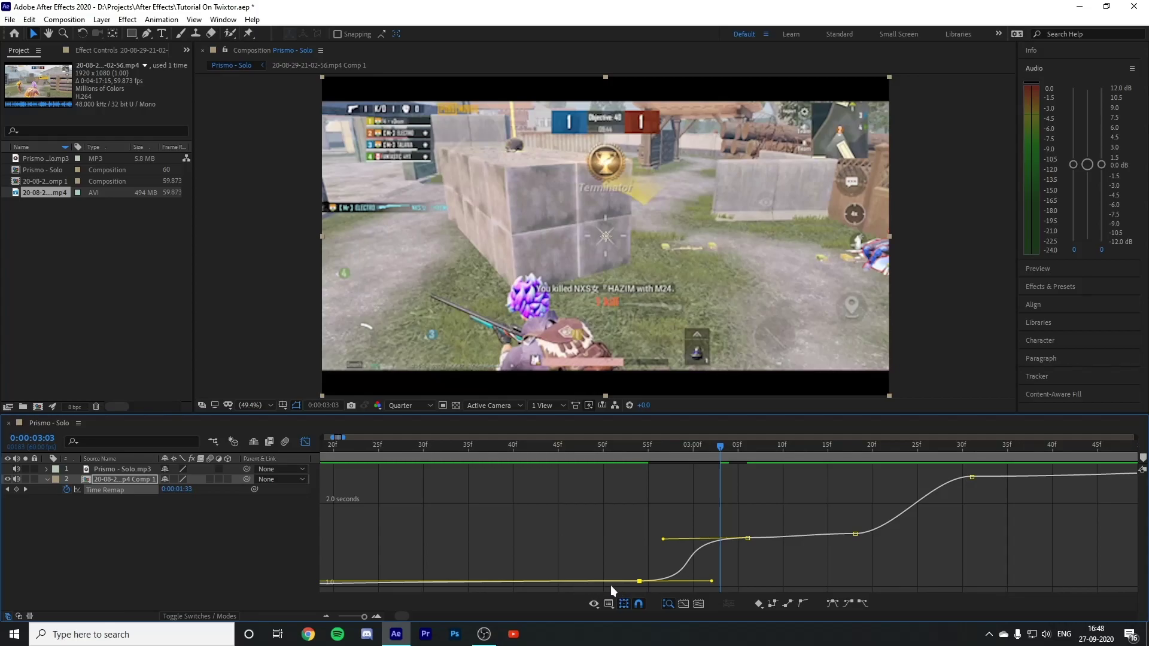
left_click(634, 587)
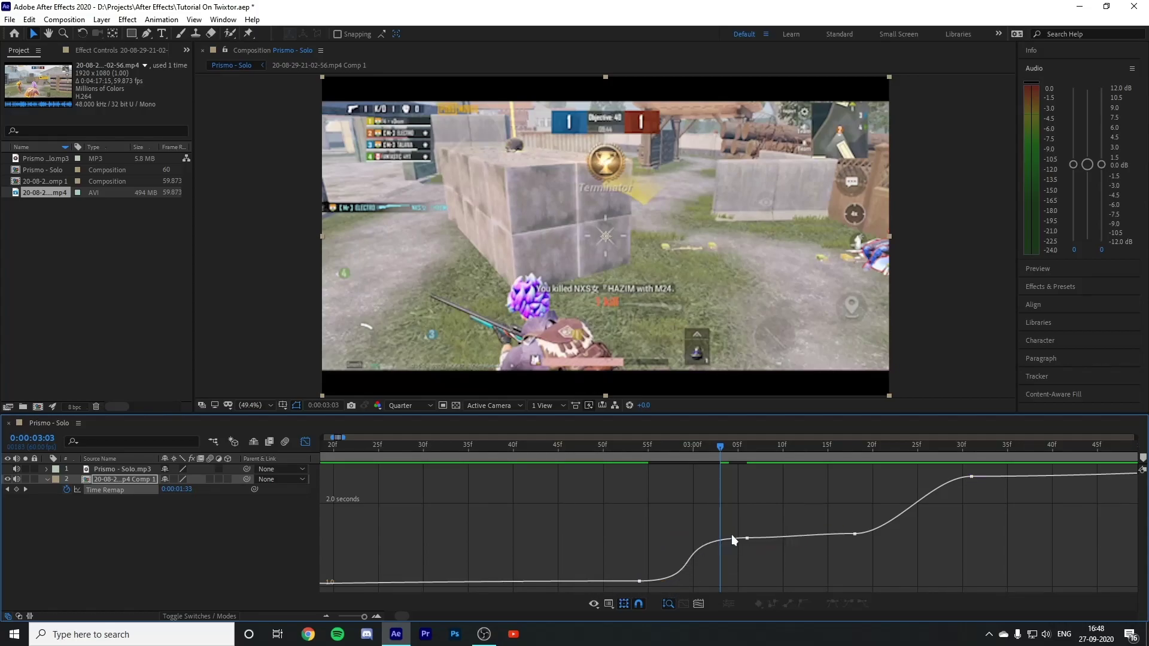
Step: Steepen the Time Remap curve between 0:00:03:18 and 0:00:03:31 by lengthening both easing handles, and close the Graph Editor
left_click_drag(800, 448, 882, 504)
left_click(854, 534)
left_click_drag(893, 534, 931, 535)
left_click_drag(932, 477, 866, 478)
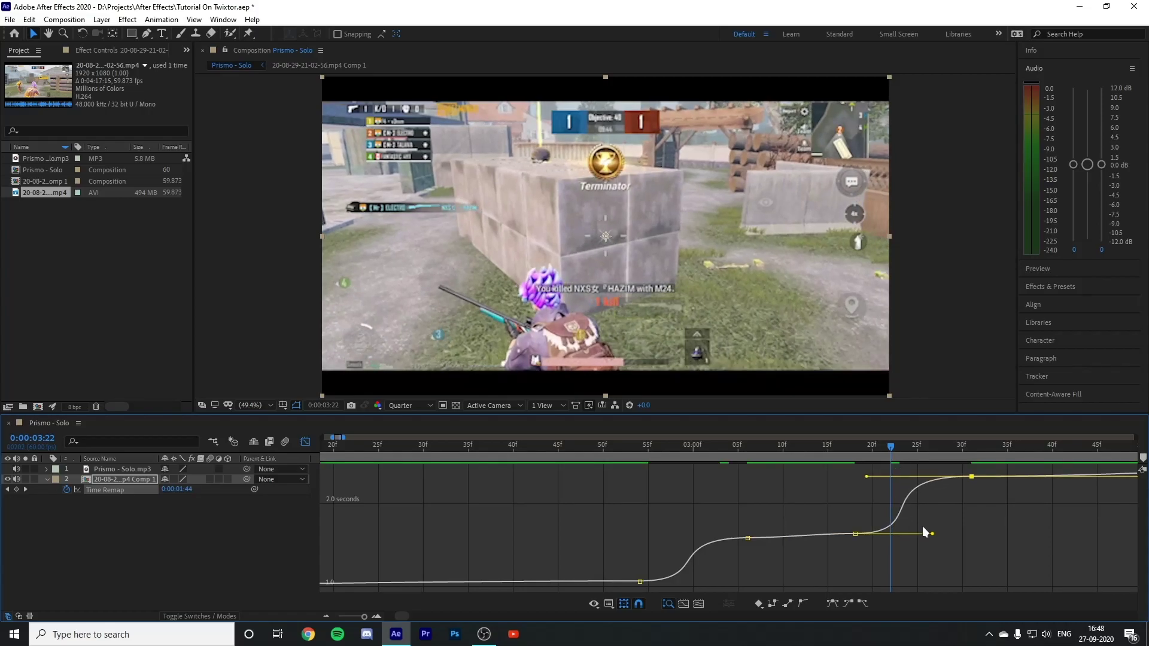
left_click_drag(879, 447, 414, 457)
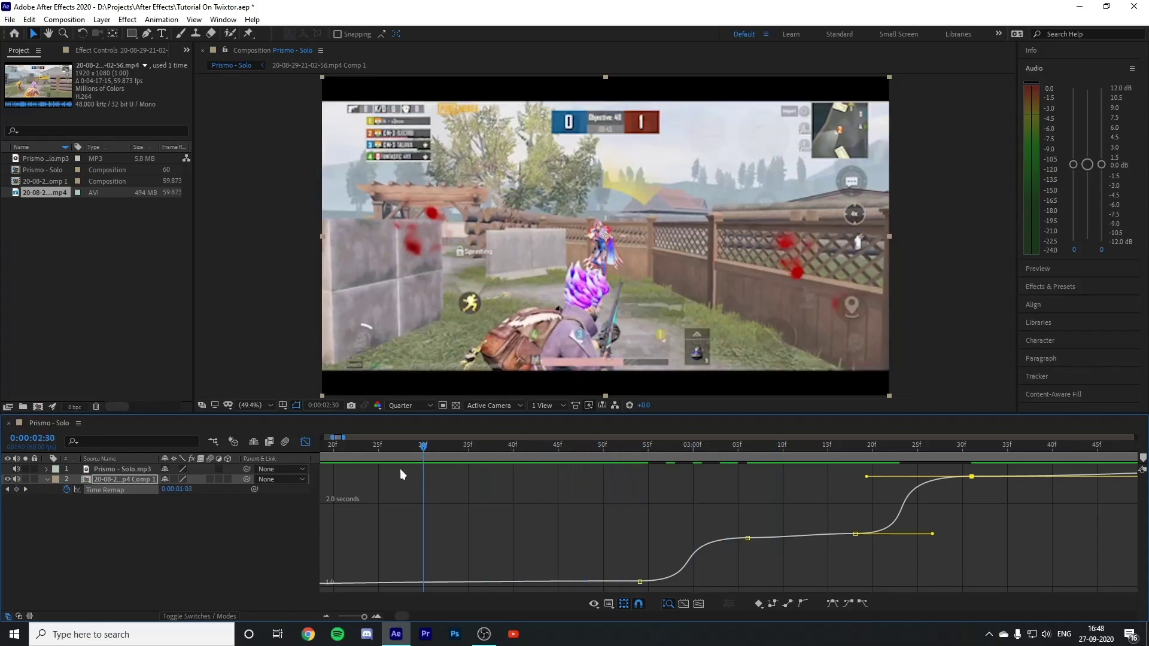
left_click(307, 443)
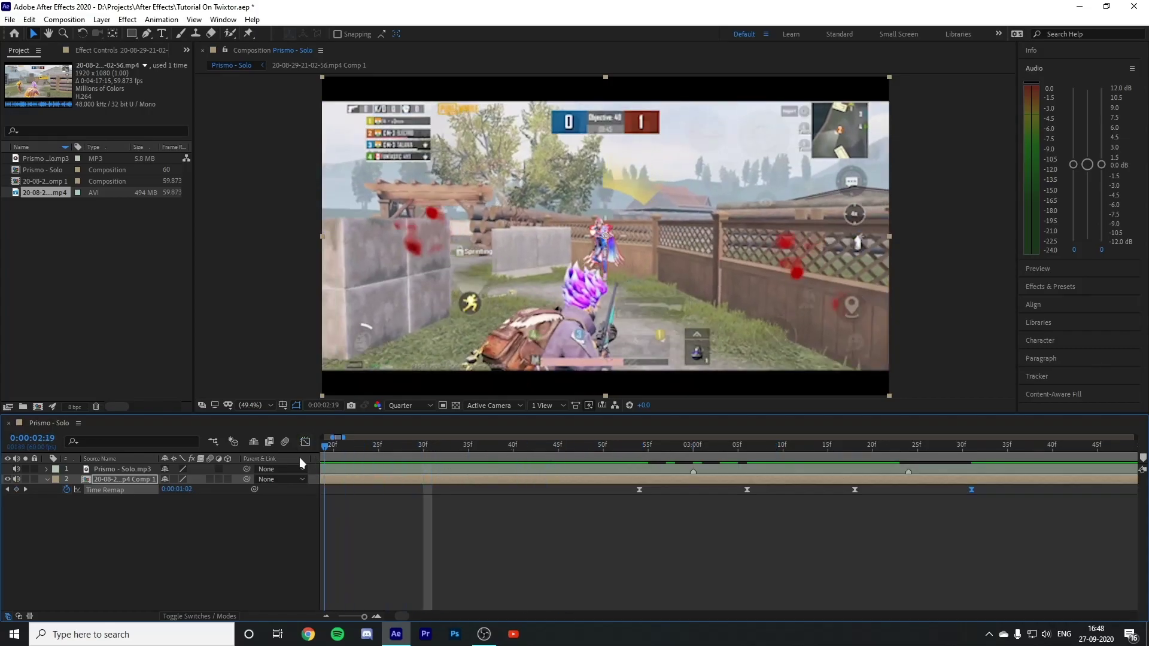
Step: Preview the time-remapped gameplay from the start to check the smoothed speed ramps against the beats
key("Home")
key("space")
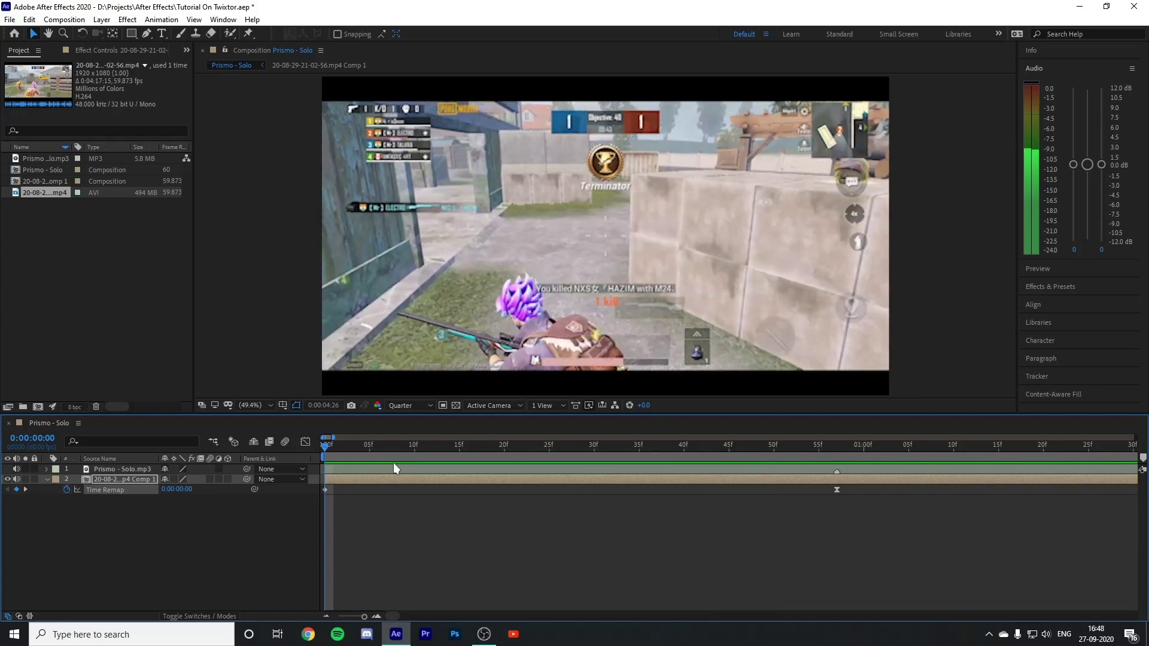
left_click(326, 616)
left_click(326, 615)
left_click_drag(629, 456, 318, 457)
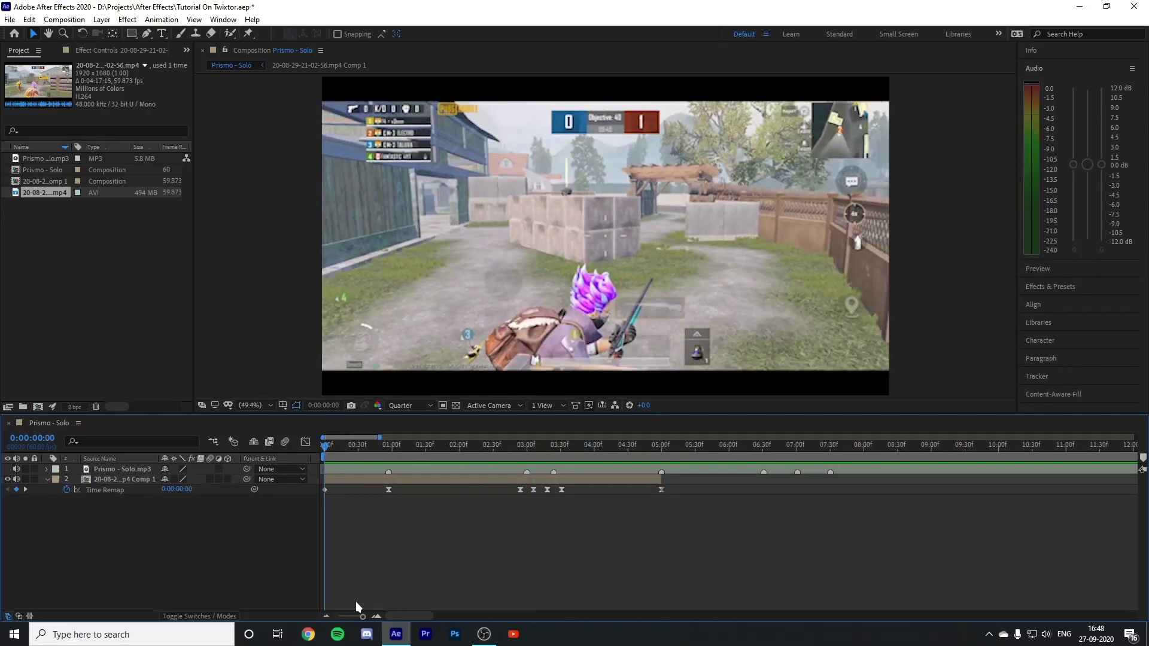
key("space")
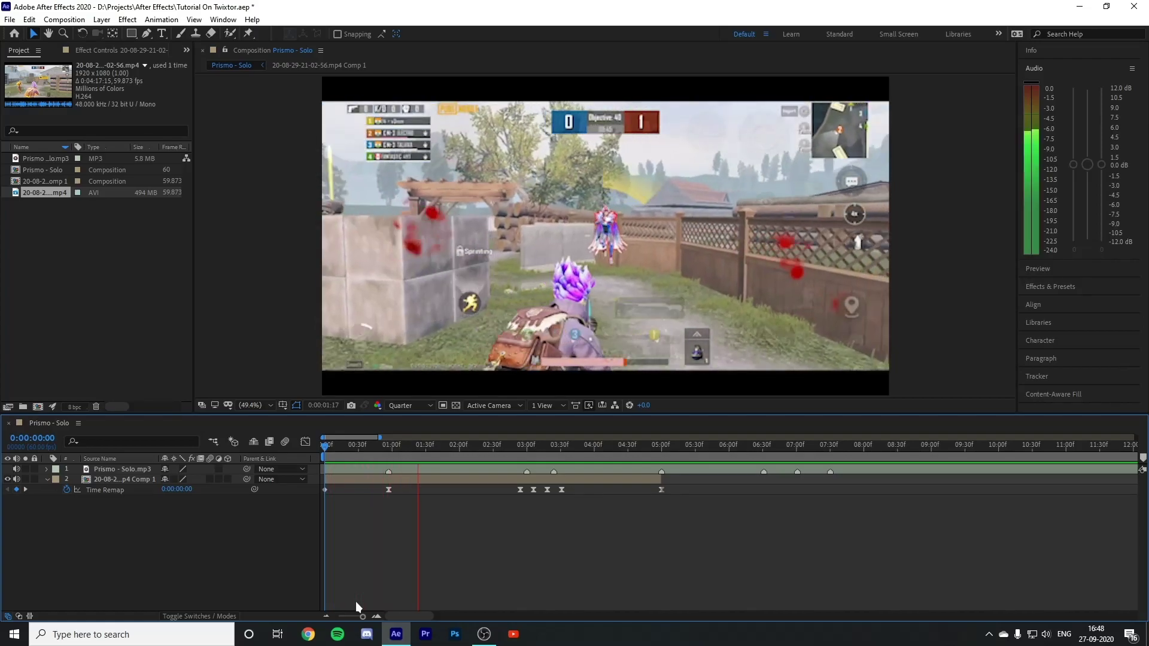
key("space")
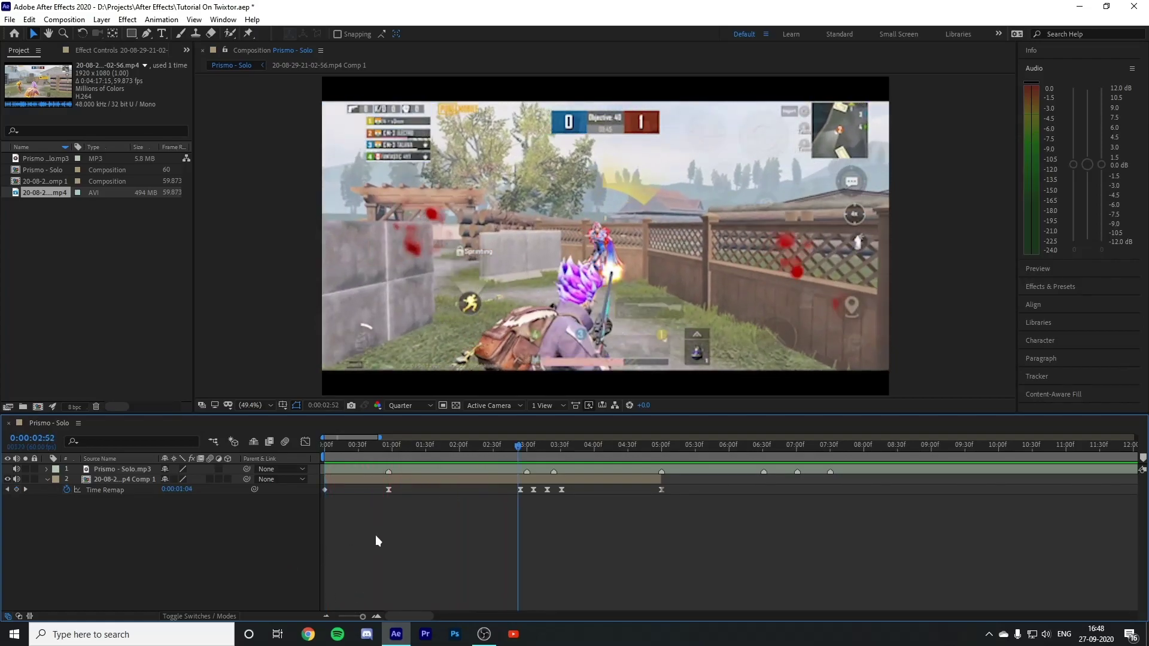
Step: Open the pre-composed gameplay clip from the main composition and move its playhead back to 0:00:00:02
left_click(417, 483)
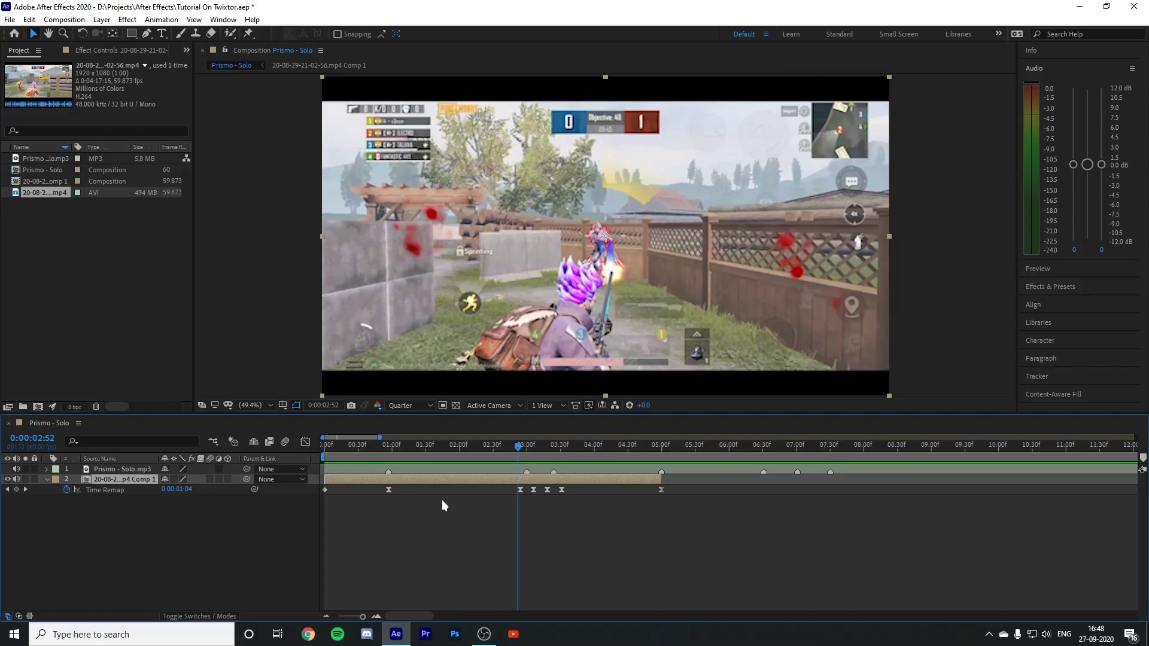
double_click(442, 480)
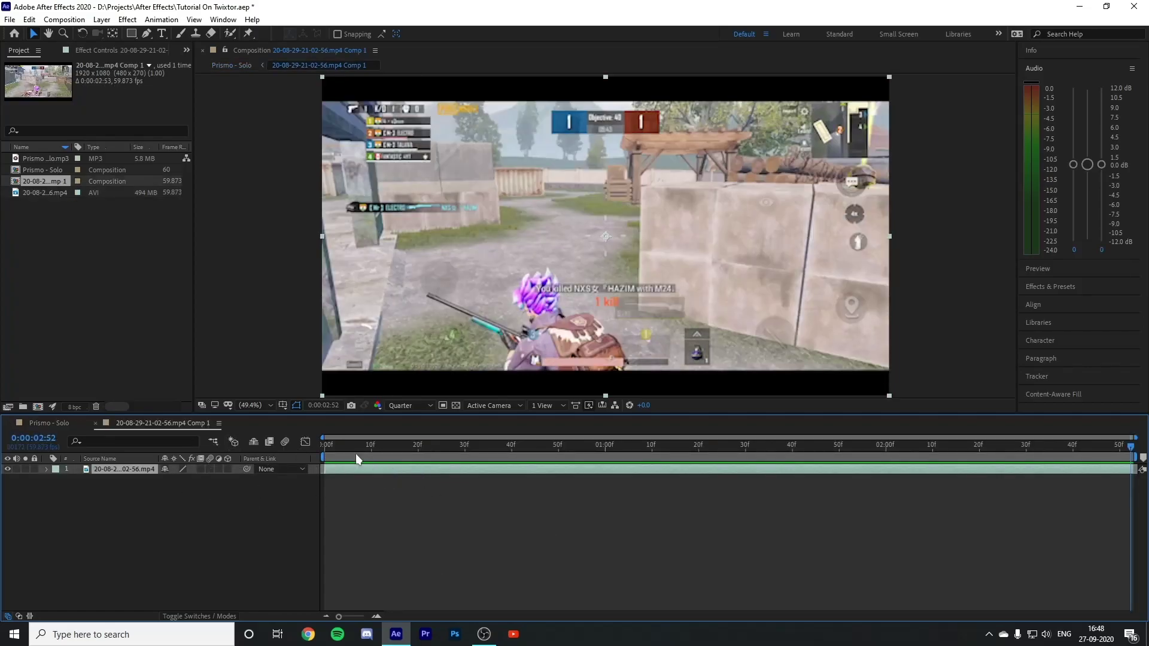
left_click_drag(400, 443, 334, 465)
Step: Search the effects for "twixtor" and apply Twixtor Pro to the gameplay footage layer
left_click(1049, 287)
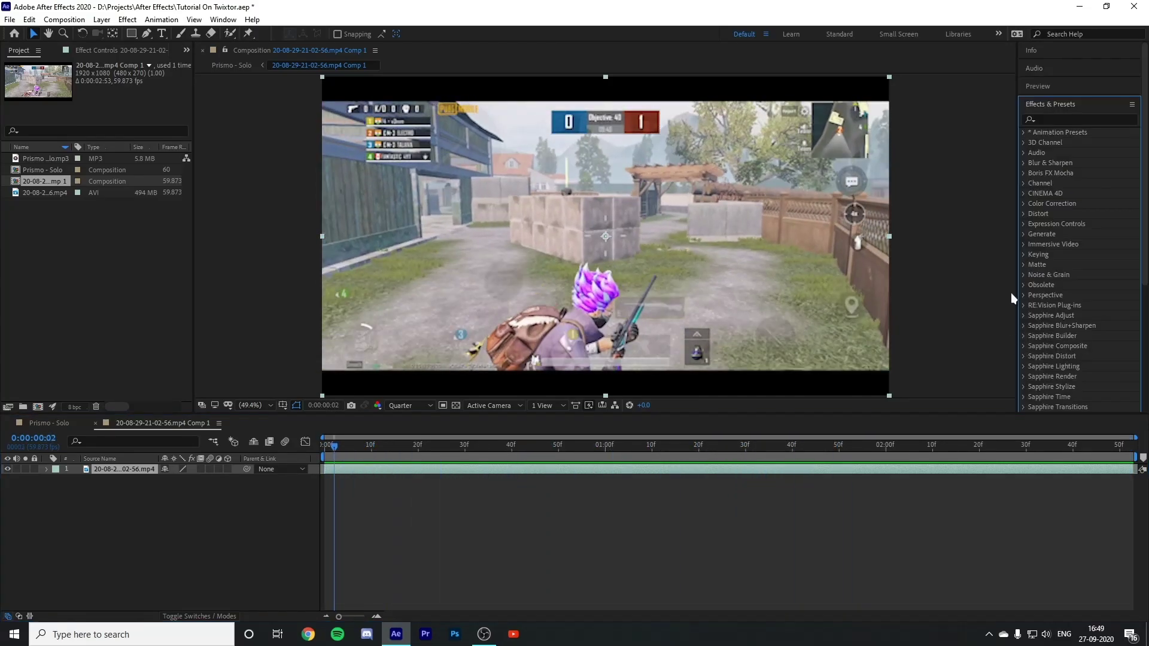
left_click(1052, 117)
type("t")
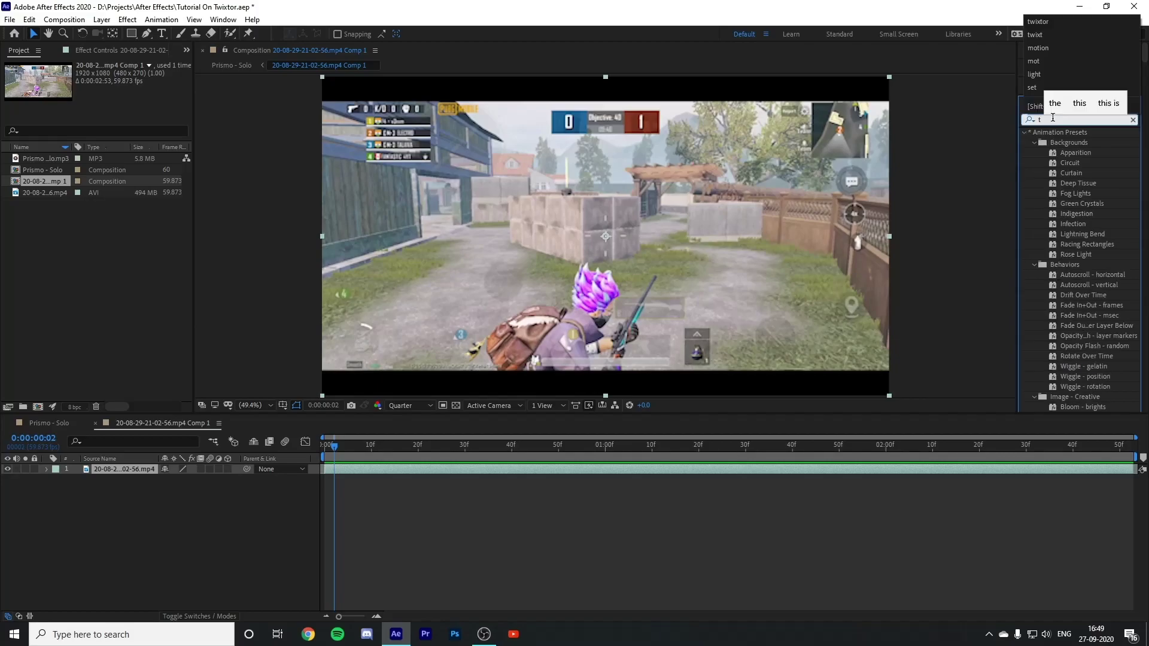
type("wi")
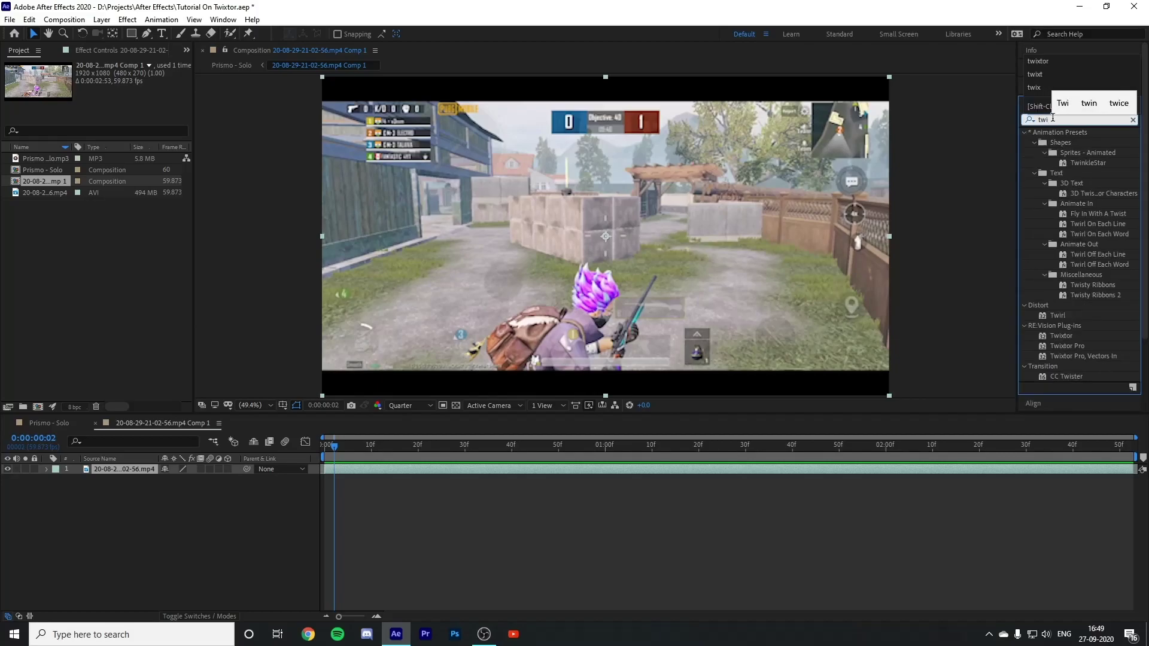
type("xtor")
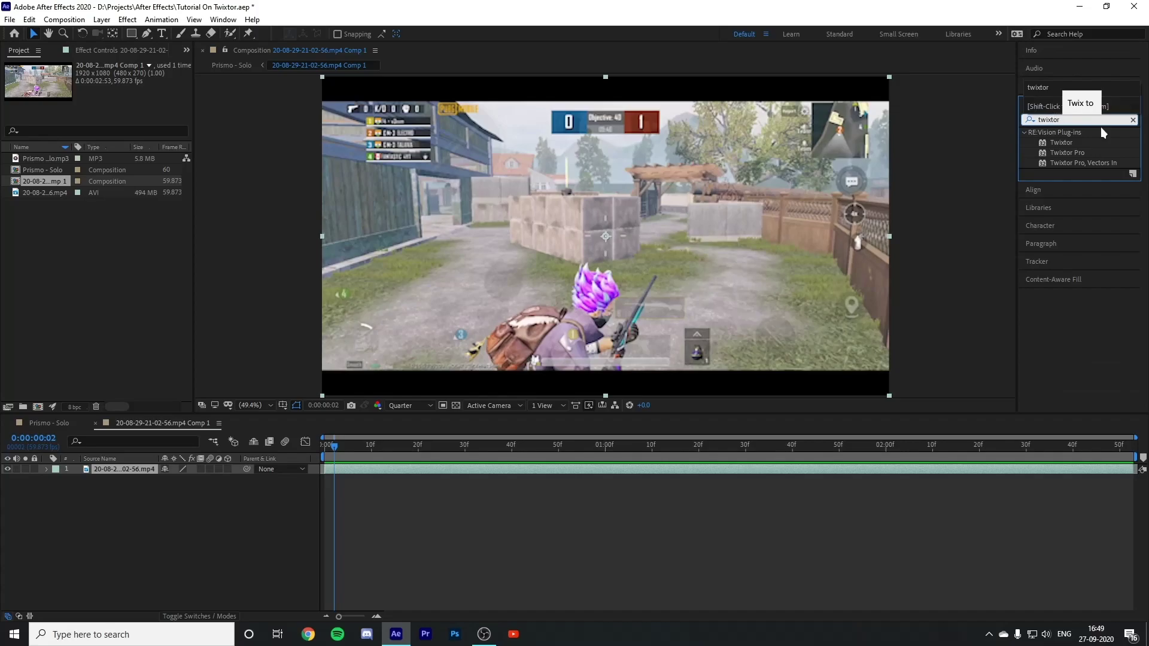
left_click(1057, 146)
left_click(1062, 156)
left_click_drag(1063, 159, 684, 469)
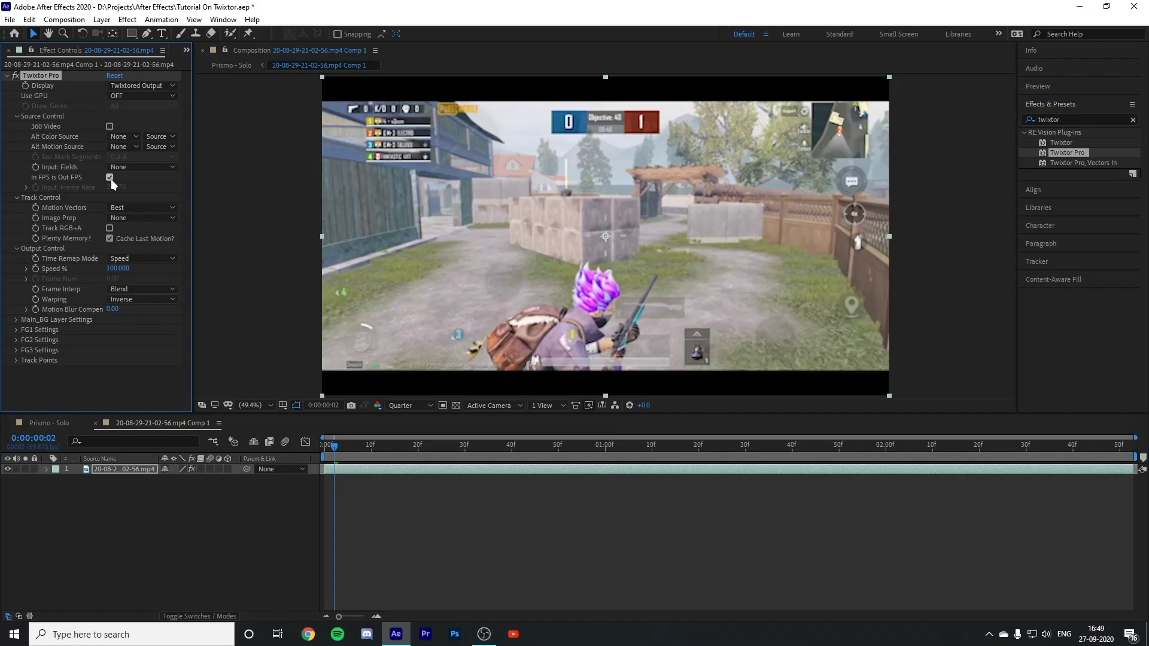
Step: Disable In FPS is Out FPS in Twixtor Pro and set the input frame rate to 60
left_click(110, 178)
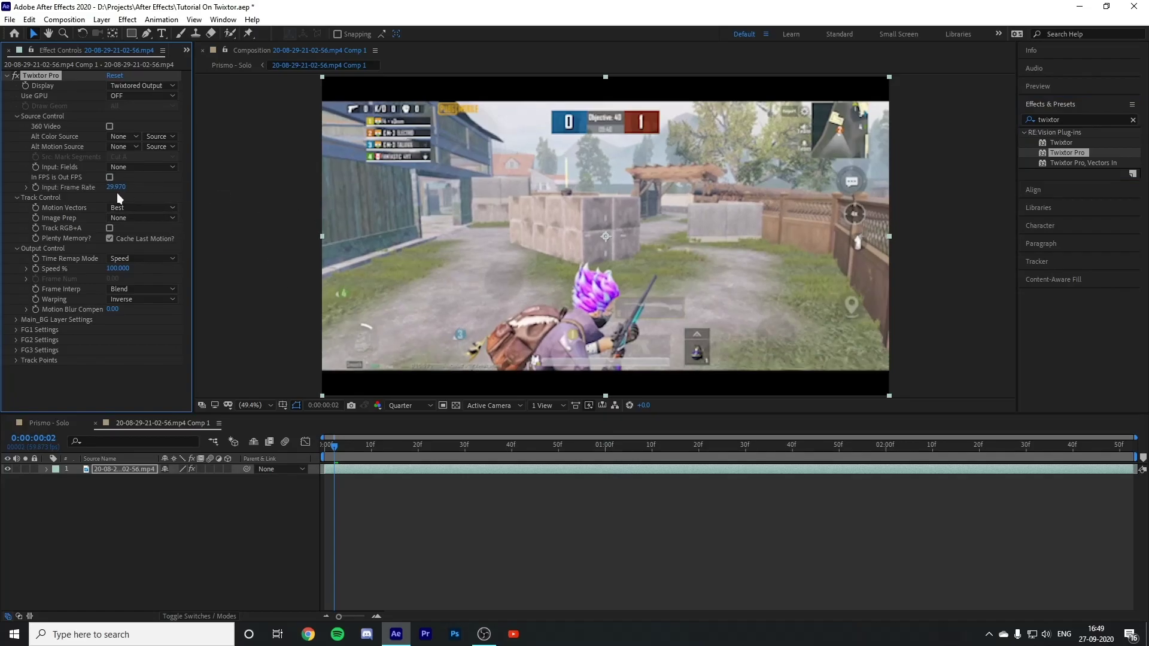
left_click(117, 187)
type("60")
key("Return")
Step: Set Twixtor Pro's Image Prep to Contrast/Edge Enhance, Frame Interp to Motion Weighted Blend and Warping to Inverse w/ Smart Blend
left_click(126, 218)
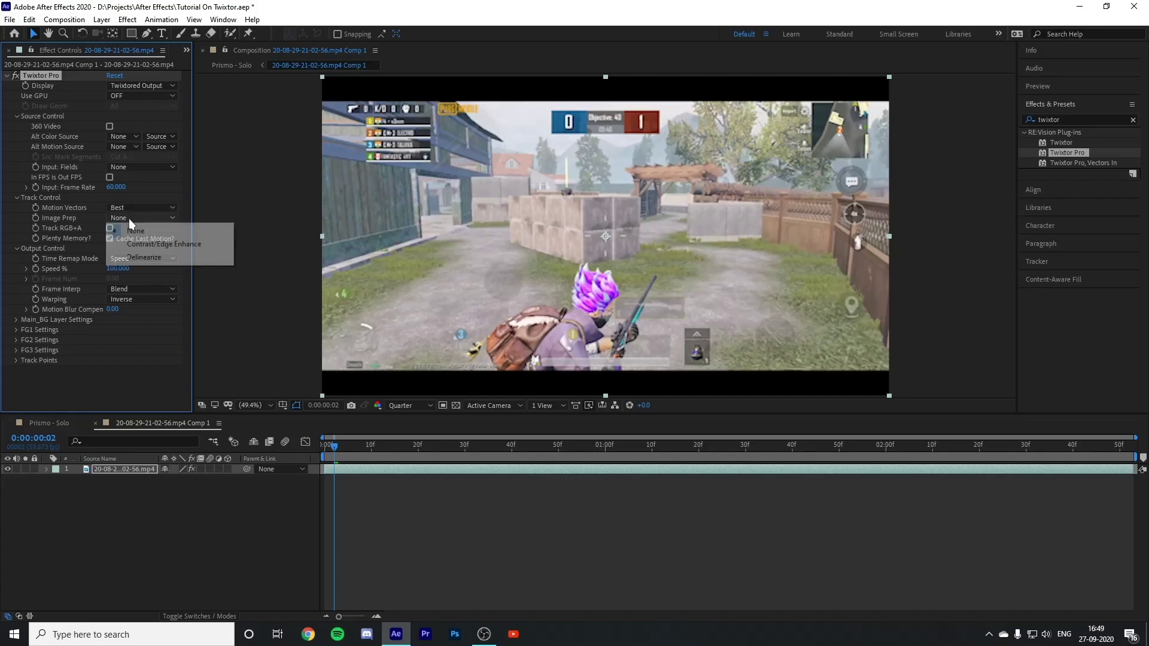
left_click(155, 244)
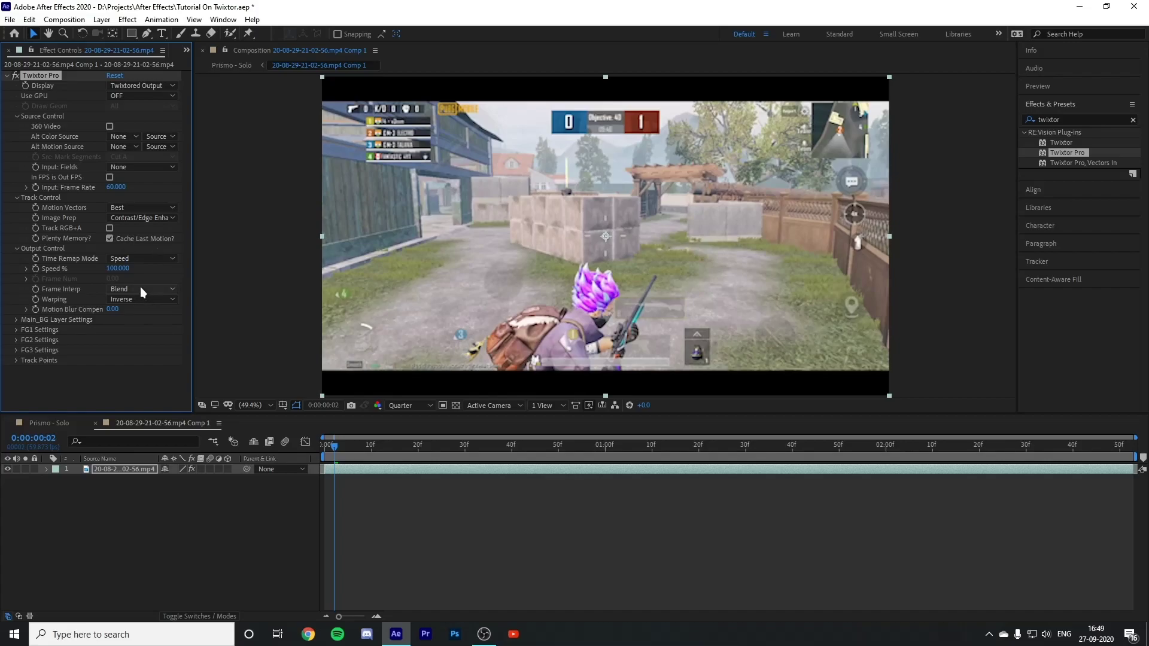
left_click(140, 287)
left_click(193, 326)
left_click(159, 300)
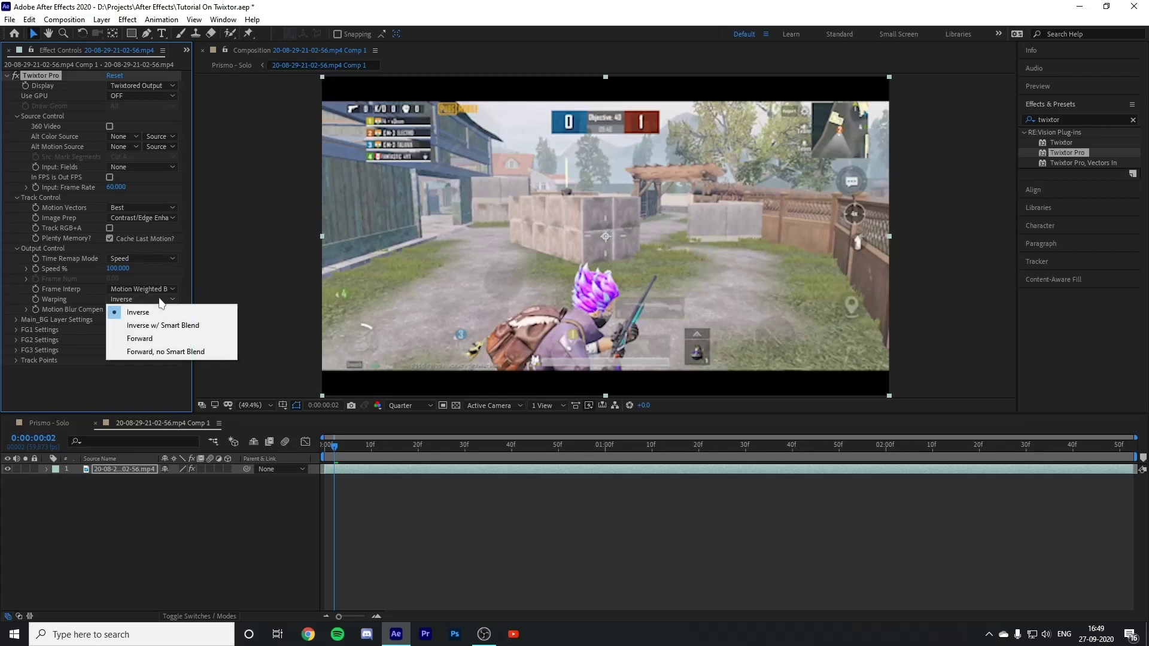
left_click(220, 325)
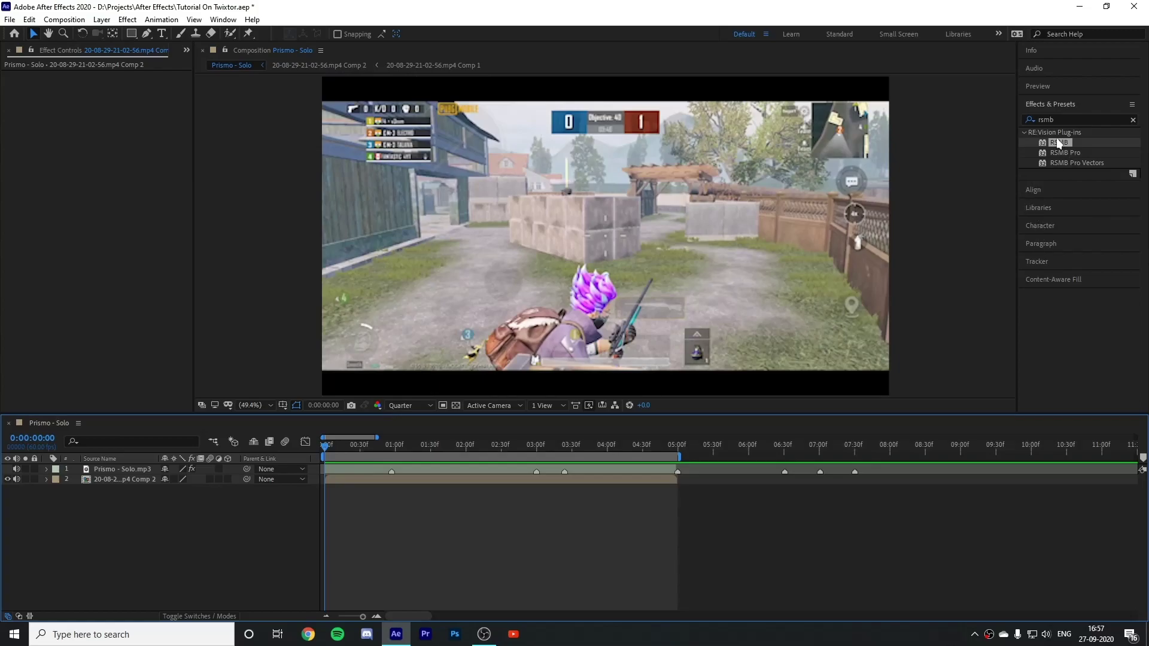
Step: Apply RSMB to the Comp 2 layer with Blur Amount 0.60 and Use GPU set to "ON if GPU supported, CPU otherwise"
left_click_drag(1058, 144, 508, 480)
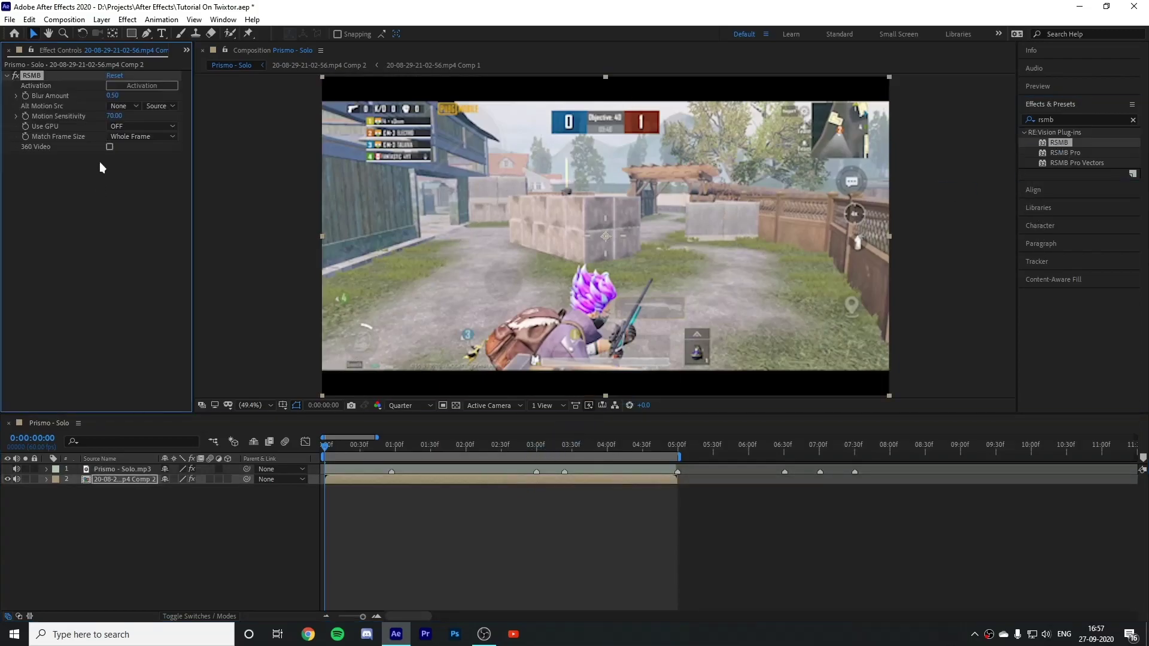
left_click(114, 94)
type("0.6")
key("Return")
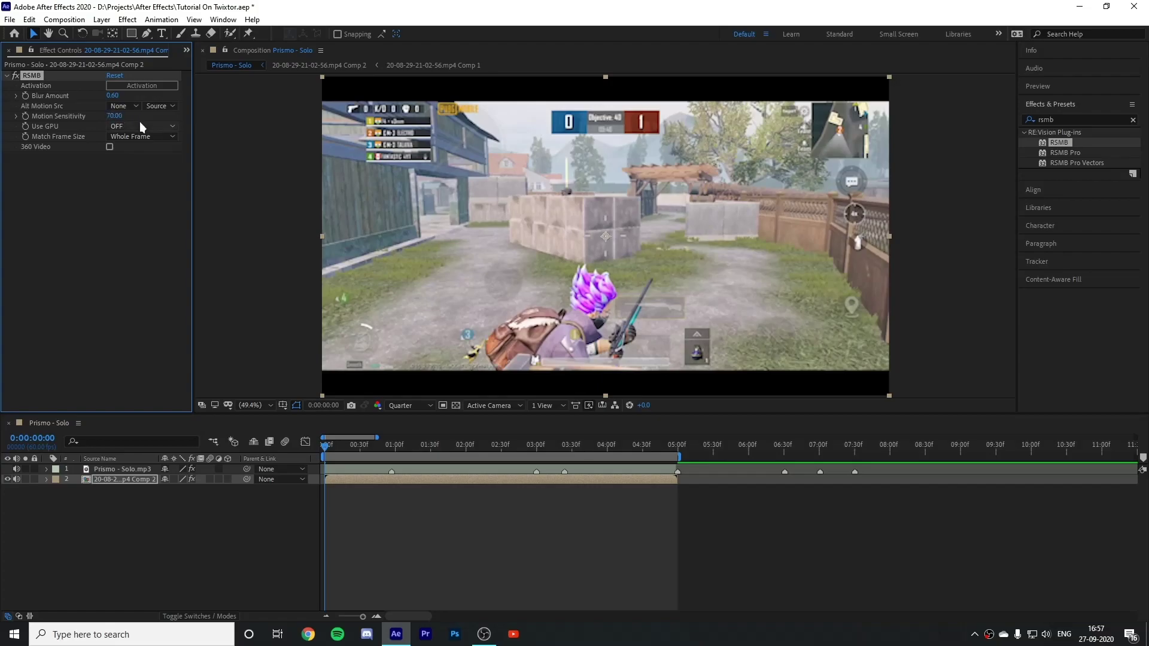
left_click(141, 125)
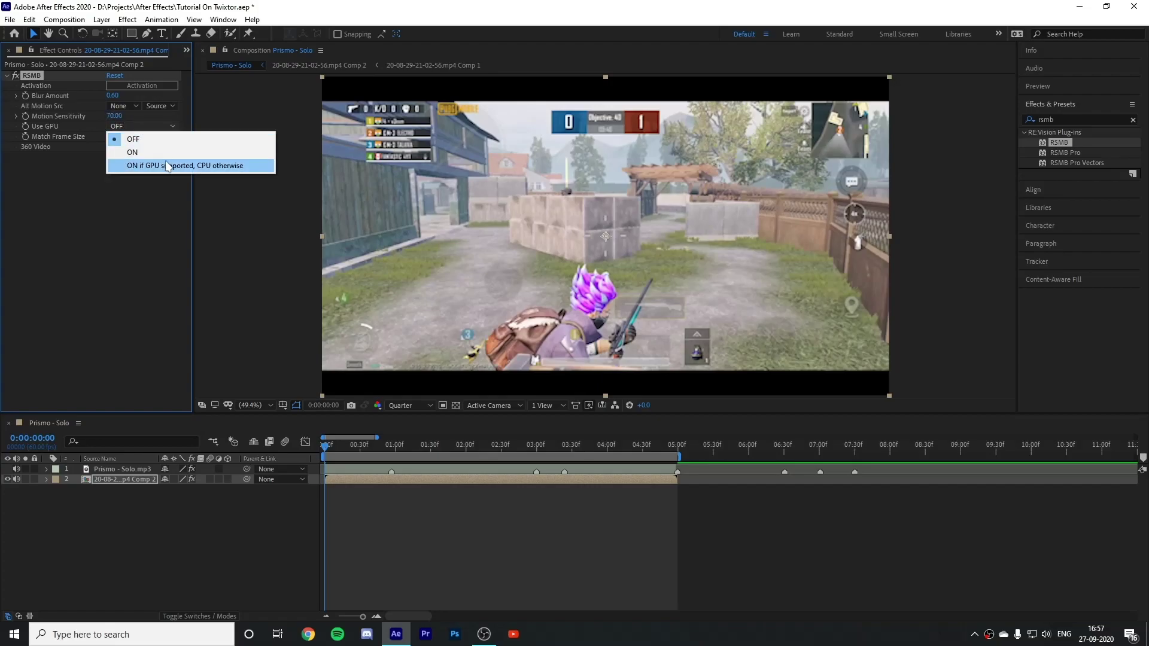
left_click(167, 165)
left_click(322, 442)
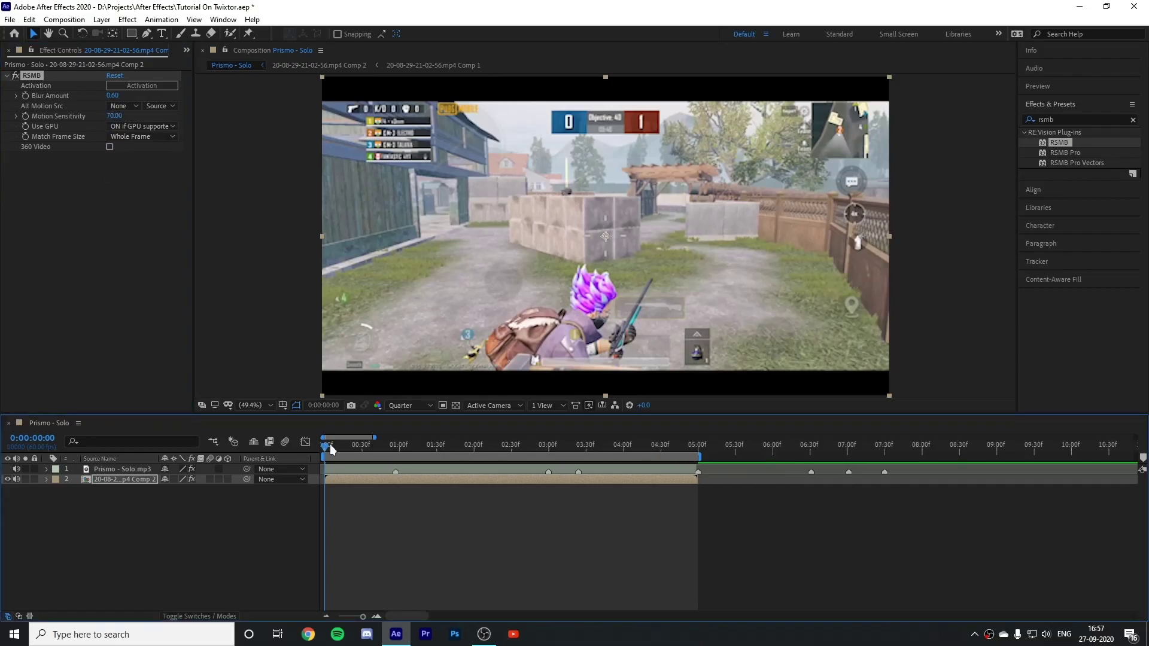